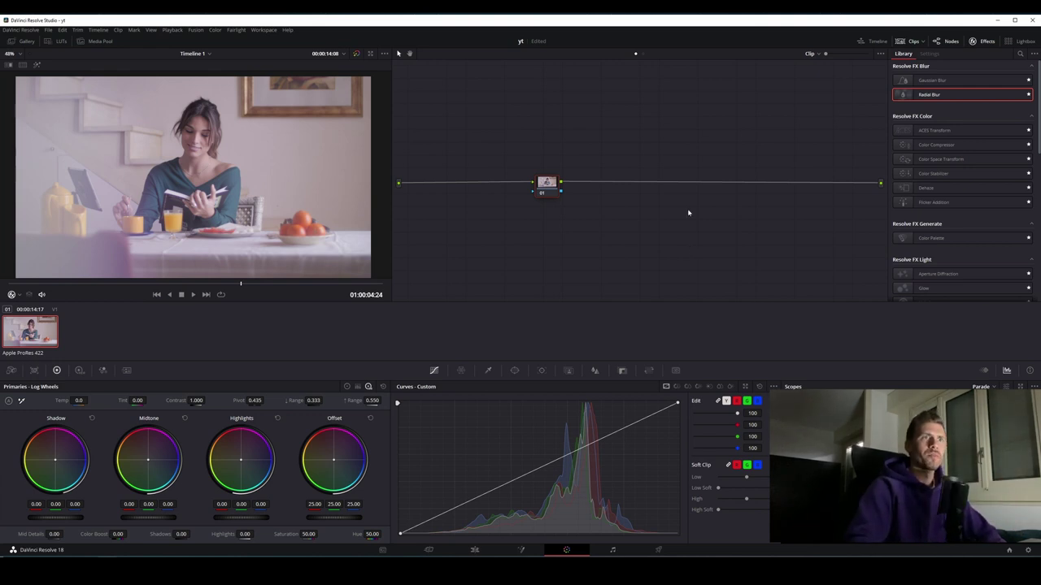
Apply Color Space Transform to node 01 with Panasonic V-Gamut / V-Log as input
{"action": "left_click_drag", "start_coordinate": [547, 183], "coordinate": [572, 184]}
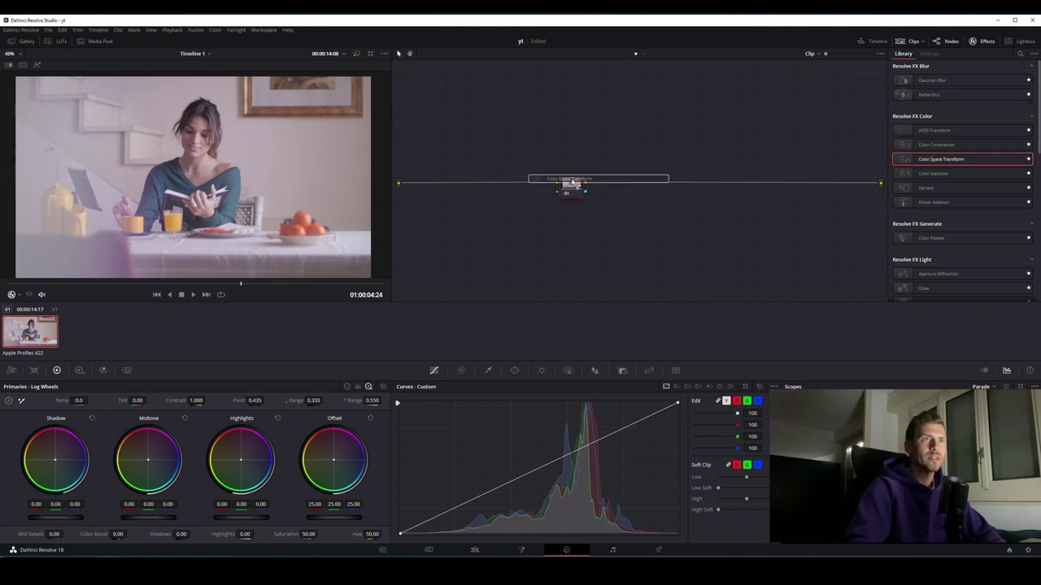
{"action": "left_click_drag", "start_coordinate": [914, 157], "coordinate": [571, 182]}
{"action": "left_click", "coordinate": [978, 89]}
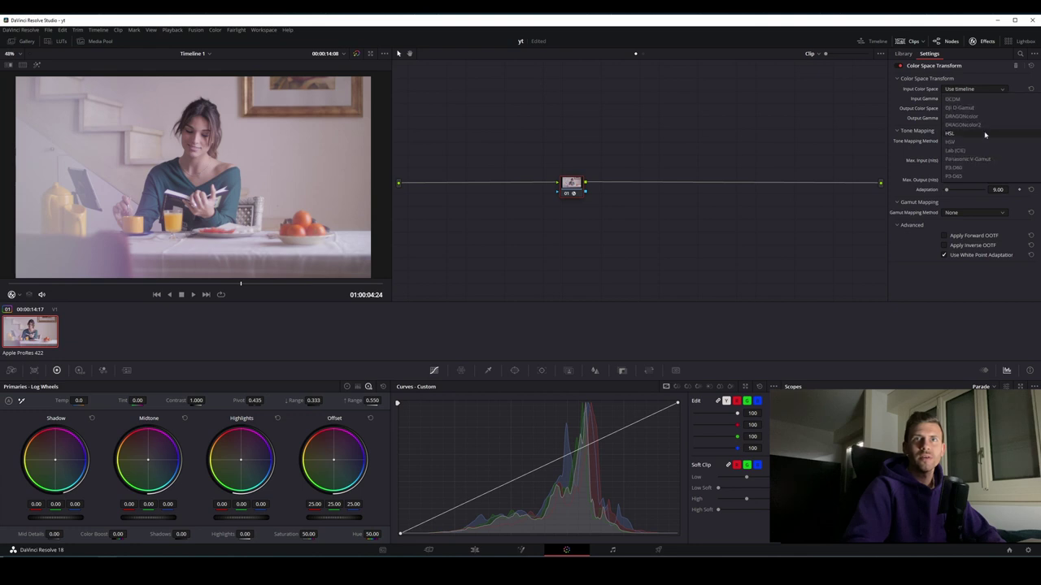
{"action": "scroll", "coordinate": [984, 136], "scroll_direction": "up", "scroll_amount": 3}
{"action": "left_click", "coordinate": [978, 134]}
{"action": "left_click", "coordinate": [976, 98]}
{"action": "scroll", "coordinate": [987, 144], "scroll_direction": "down", "scroll_amount": 5}
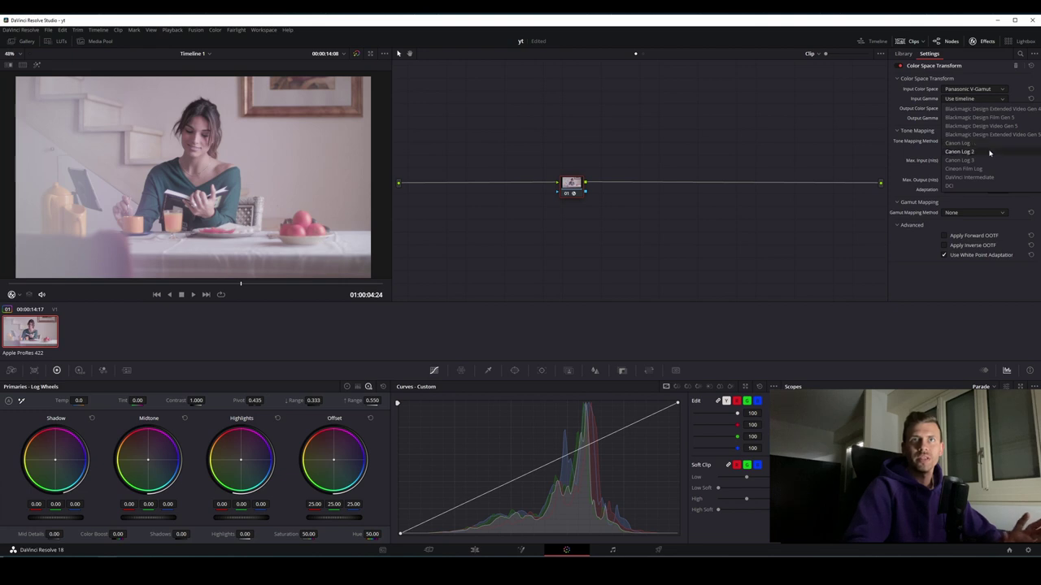
{"action": "scroll", "coordinate": [988, 155], "scroll_direction": "down", "scroll_amount": 3}
{"action": "scroll", "coordinate": [979, 162], "scroll_direction": "down", "scroll_amount": 2}
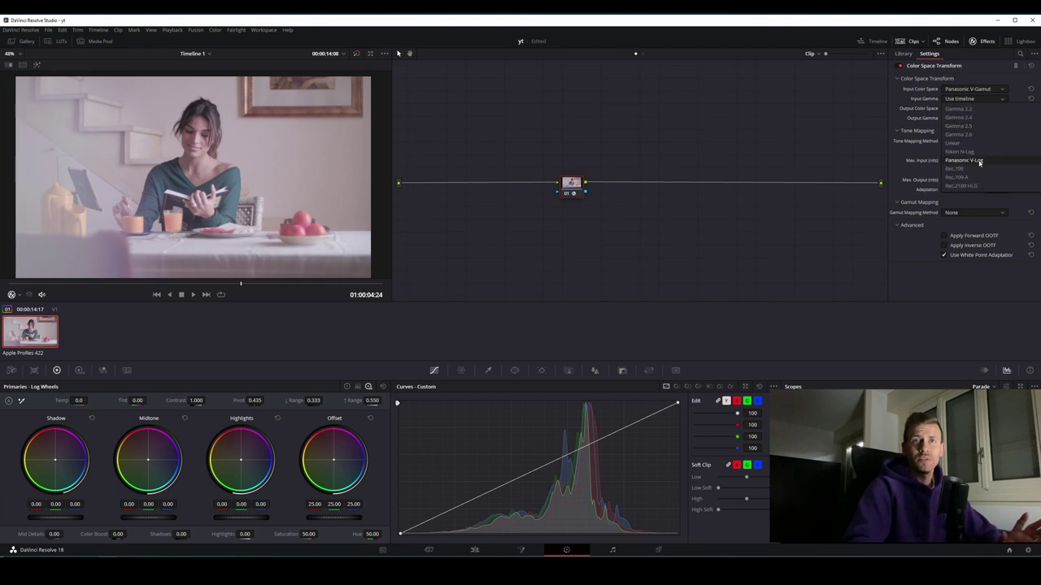
{"action": "left_click", "coordinate": [979, 161]}
Output Rec.709 Gamma 2.4 with Saturation Compression gamut mapping, then add a new grading version
{"action": "left_click", "coordinate": [976, 108]}
{"action": "scroll", "coordinate": [982, 162], "scroll_direction": "down", "scroll_amount": 5}
{"action": "scroll", "coordinate": [981, 161], "scroll_direction": "up", "scroll_amount": 3}
{"action": "left_click", "coordinate": [954, 161]}
{"action": "left_click", "coordinate": [976, 118]}
{"action": "scroll", "coordinate": [984, 162], "scroll_direction": "down", "scroll_amount": 3}
{"action": "scroll", "coordinate": [987, 164], "scroll_direction": "down", "scroll_amount": 2}
{"action": "scroll", "coordinate": [985, 165], "scroll_direction": "down", "scroll_amount": 2}
{"action": "scroll", "coordinate": [984, 165], "scroll_direction": "down", "scroll_amount": 1}
{"action": "scroll", "coordinate": [982, 165], "scroll_direction": "down", "scroll_amount": 1}
{"action": "left_click", "coordinate": [982, 165]}
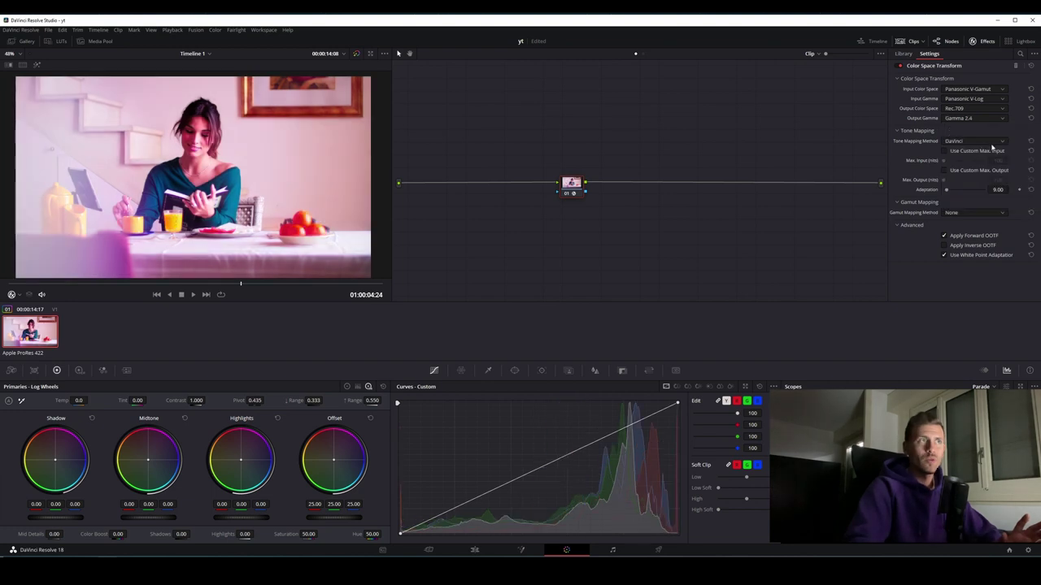
{"action": "left_click", "coordinate": [979, 214]}
{"action": "left_click", "coordinate": [953, 232]}
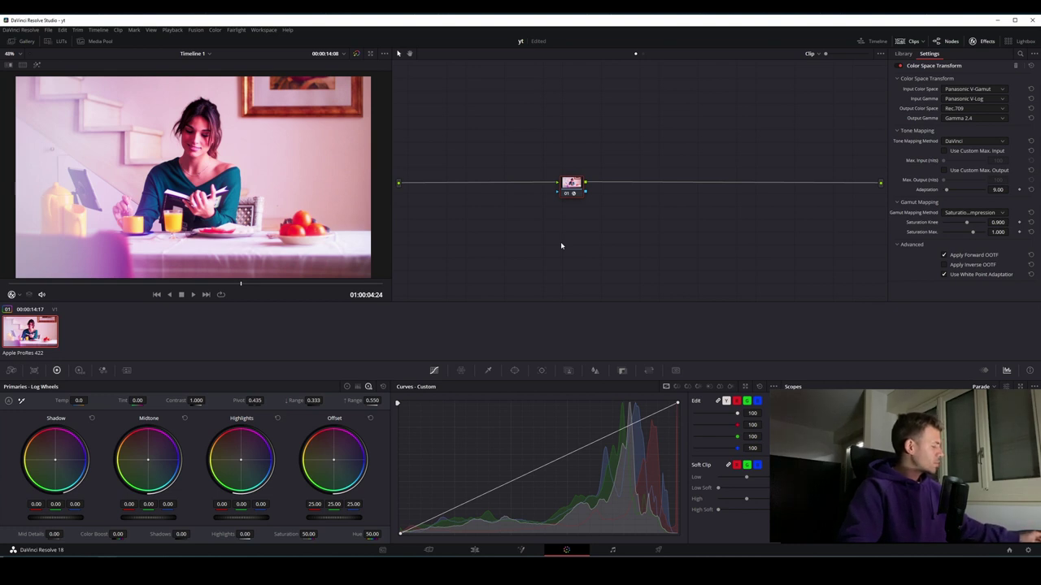
{"action": "key", "text": "ctrl+y"}
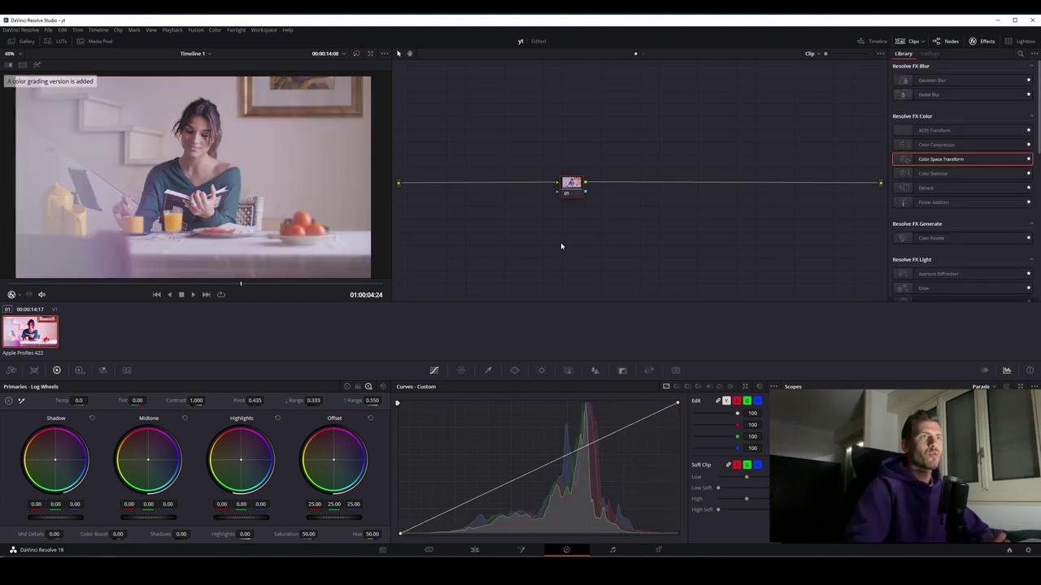
{"action": "left_click", "coordinate": [60, 42]}
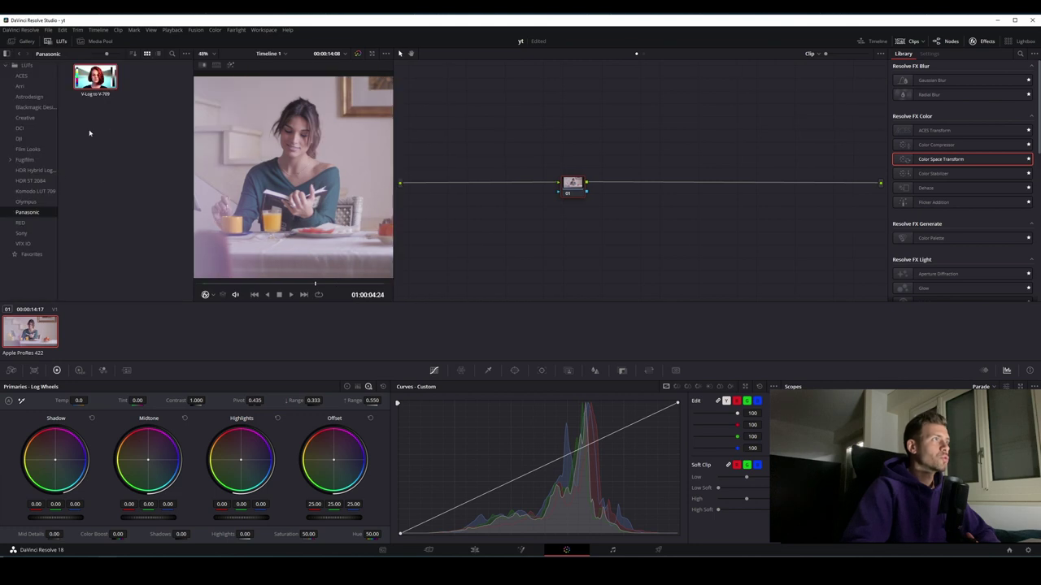
{"action": "double_click", "coordinate": [95, 77]}
{"action": "left_click", "coordinate": [51, 42]}
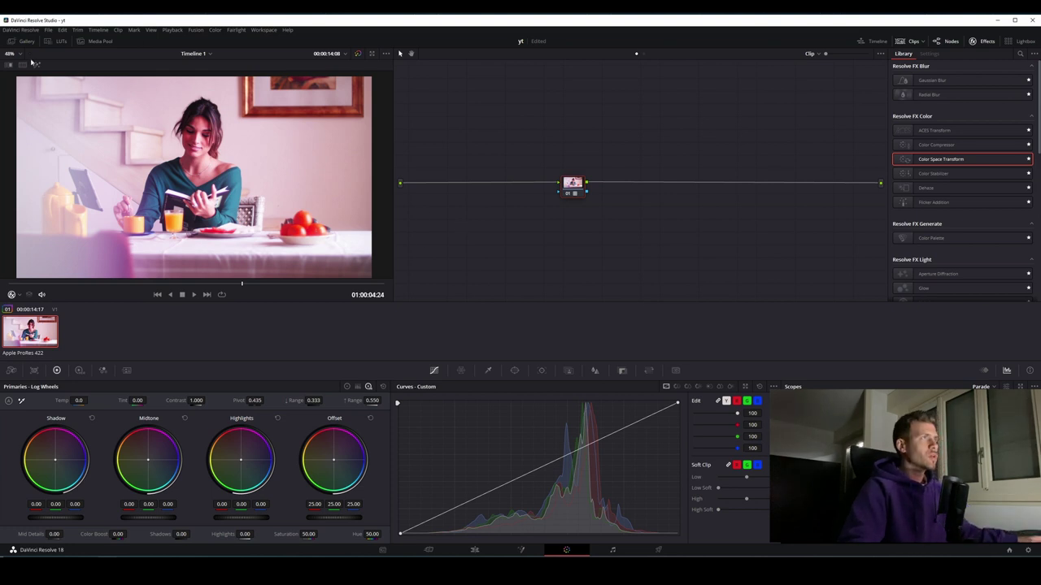
{"action": "left_click", "coordinate": [23, 65]}
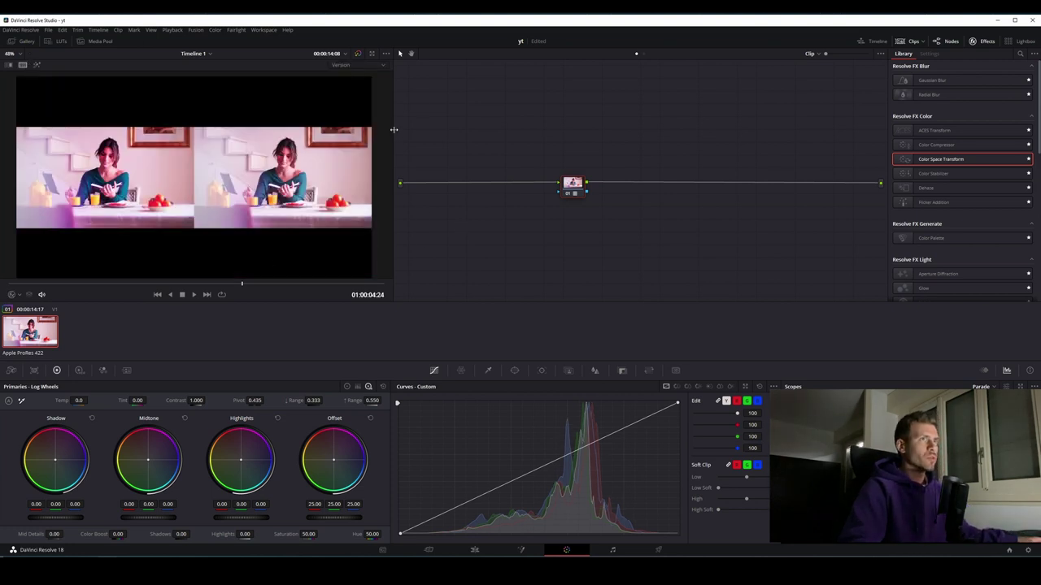
{"action": "left_click_drag", "start_coordinate": [392, 130], "coordinate": [742, 131]}
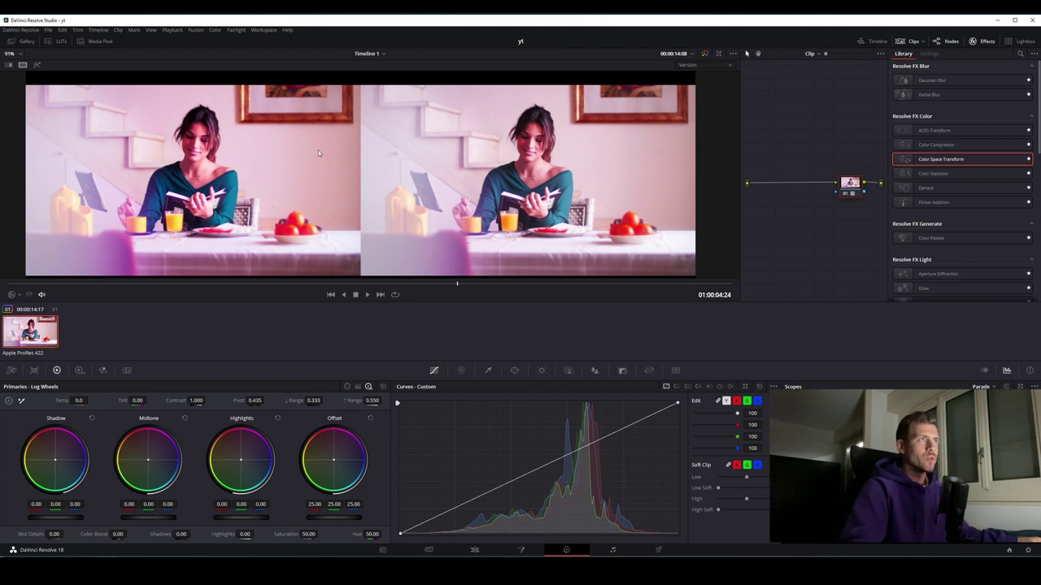
{"action": "left_click", "coordinate": [22, 66]}
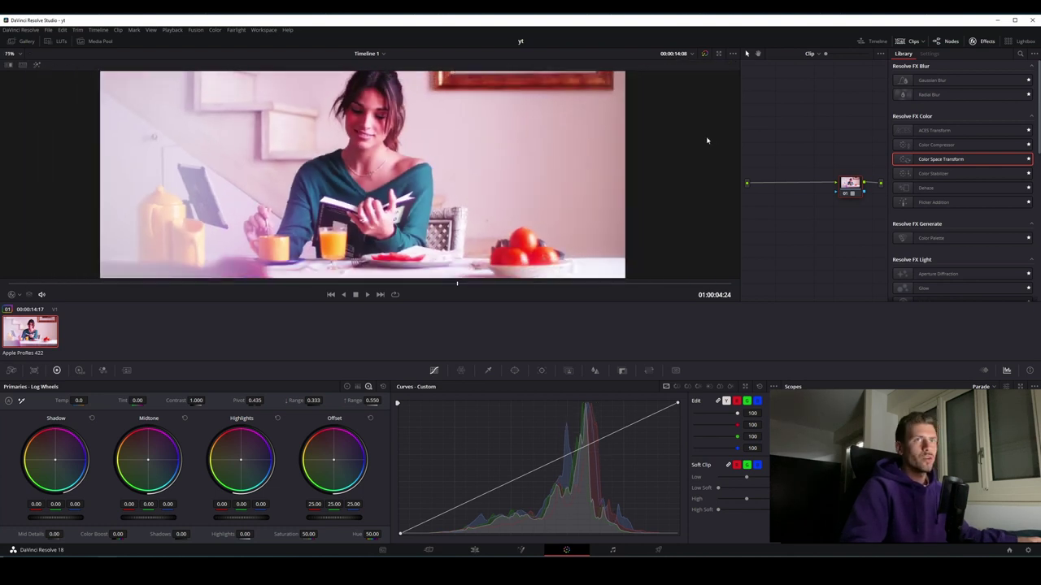
{"action": "scroll", "coordinate": [716, 138], "scroll_direction": "down", "scroll_amount": 2}
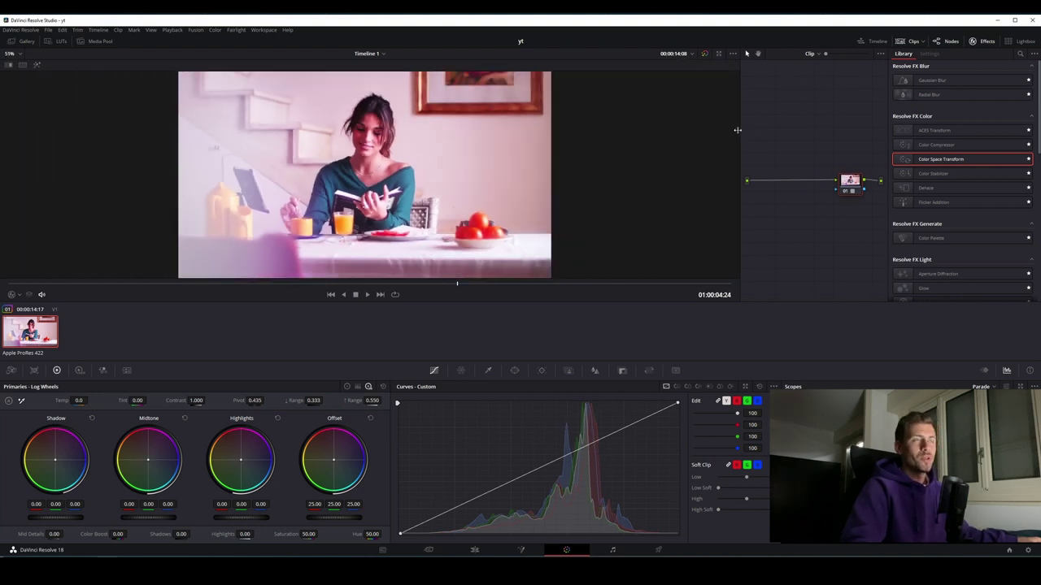
{"action": "left_click_drag", "start_coordinate": [737, 130], "coordinate": [405, 143]}
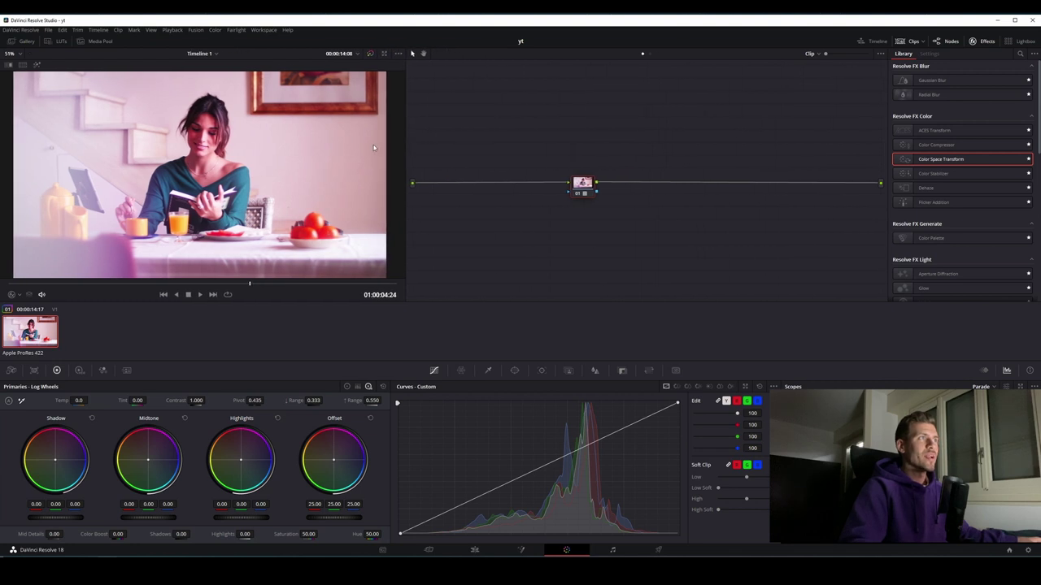
{"action": "scroll", "coordinate": [374, 148], "scroll_direction": "down", "scroll_amount": 1}
{"action": "scroll", "coordinate": [373, 149], "scroll_direction": "down", "scroll_amount": 1}
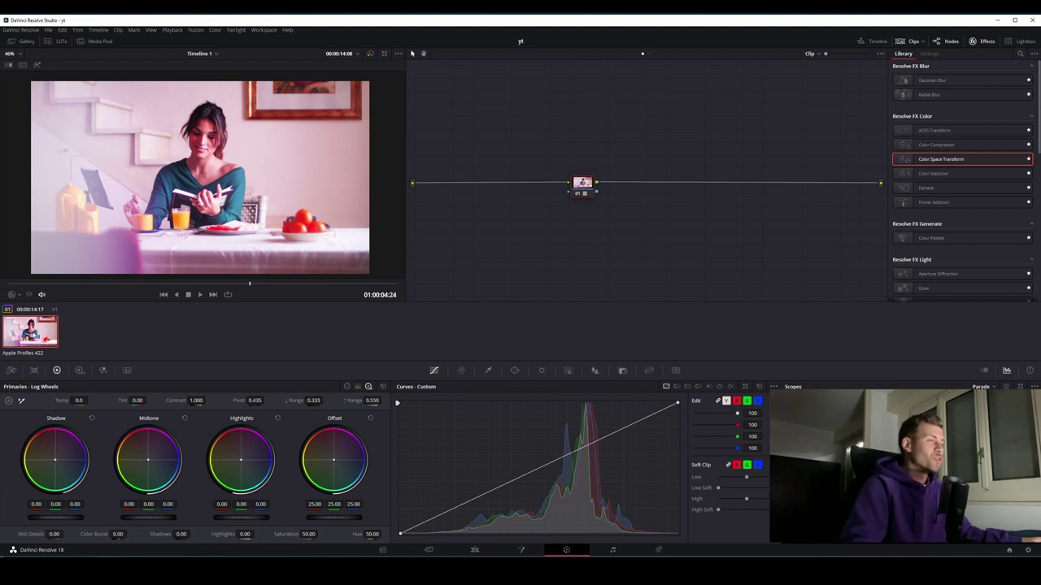
Reload Version 1 and place a new blank node before the Color Space Transform node
{"action": "key", "text": "ctrl+z"}
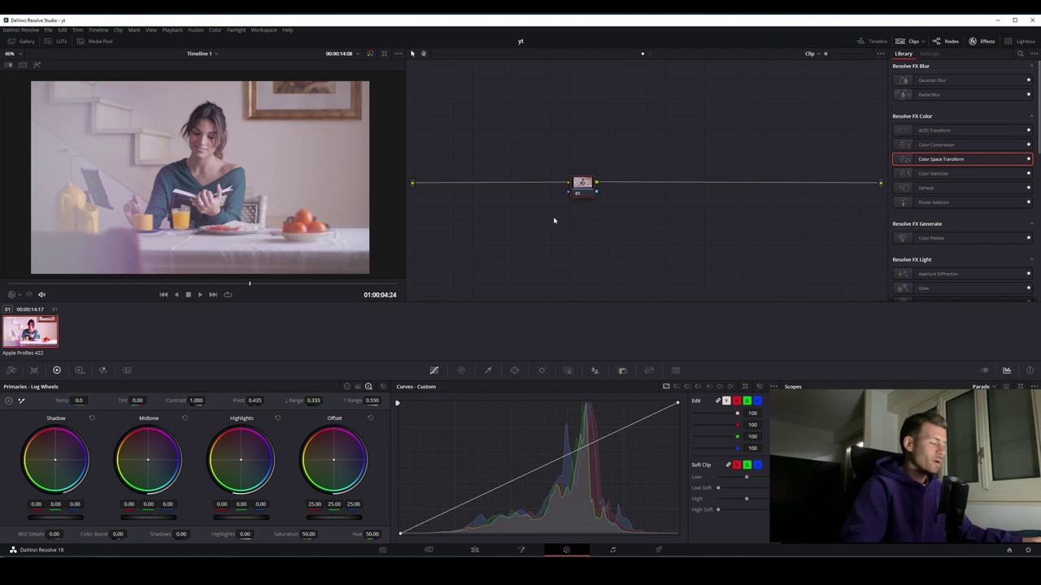
{"action": "key", "text": "ctrl+shift+z"}
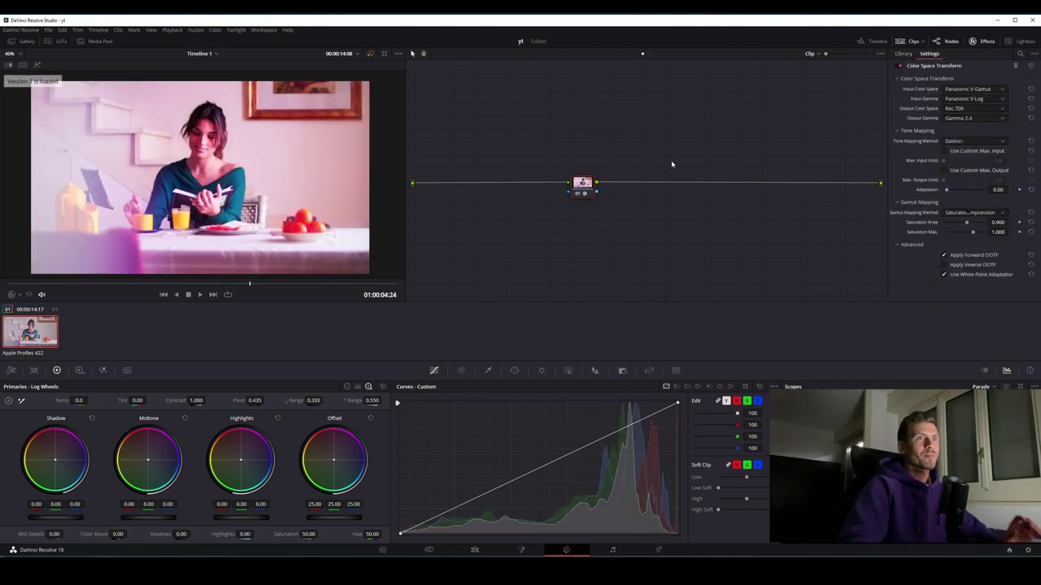
{"action": "left_click_drag", "start_coordinate": [596, 191], "coordinate": [752, 190]}
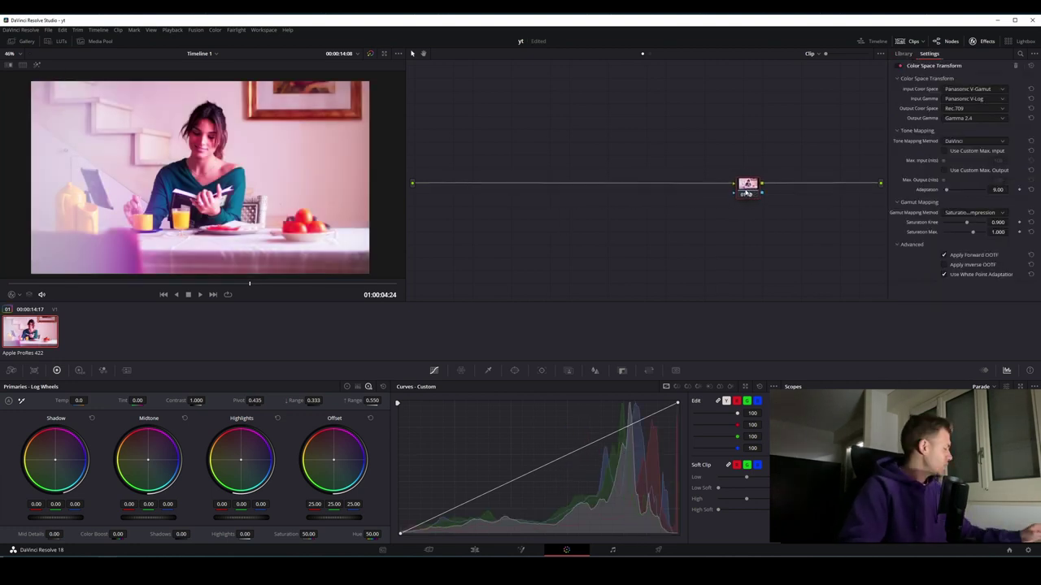
{"action": "left_click_drag", "start_coordinate": [742, 217], "coordinate": [488, 185]}
Float the scopes and, on Color Wheels, raise node 01's Lift to 0.04 and Gamma to 0.02
{"action": "left_click", "coordinate": [1020, 387]}
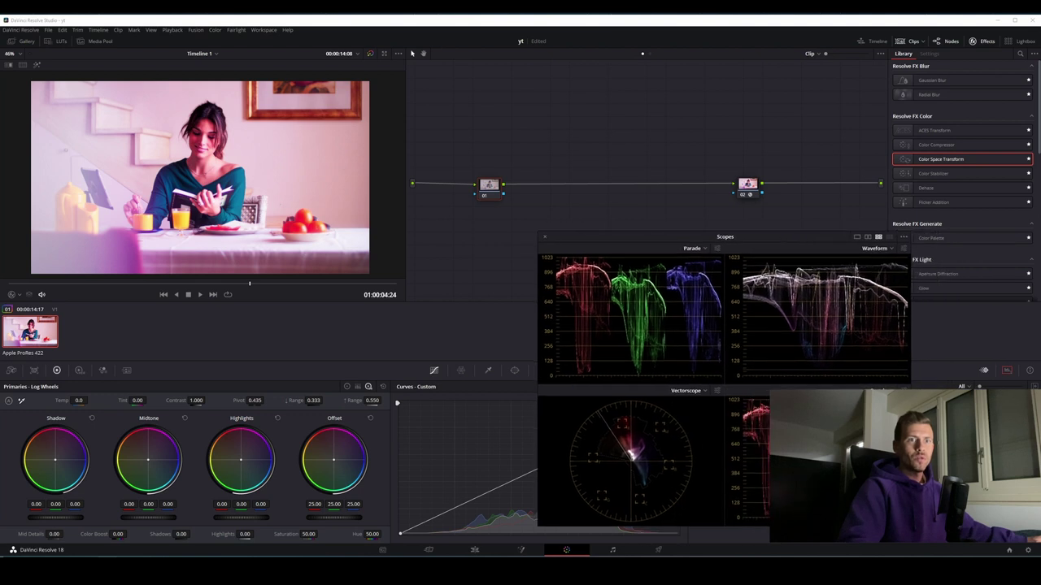
{"action": "left_click_drag", "start_coordinate": [487, 184], "coordinate": [493, 183]}
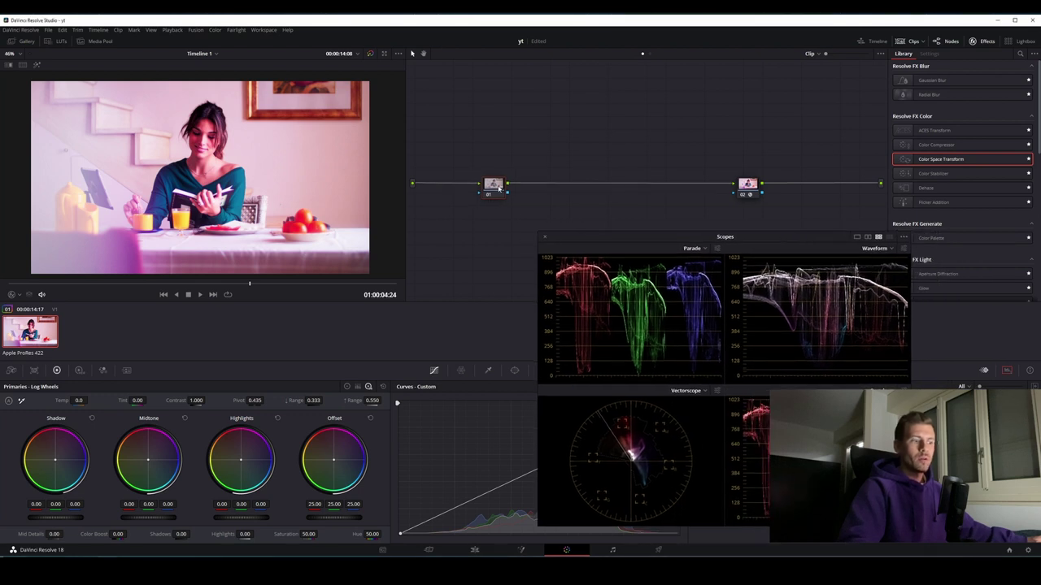
{"action": "left_click", "coordinate": [346, 387]}
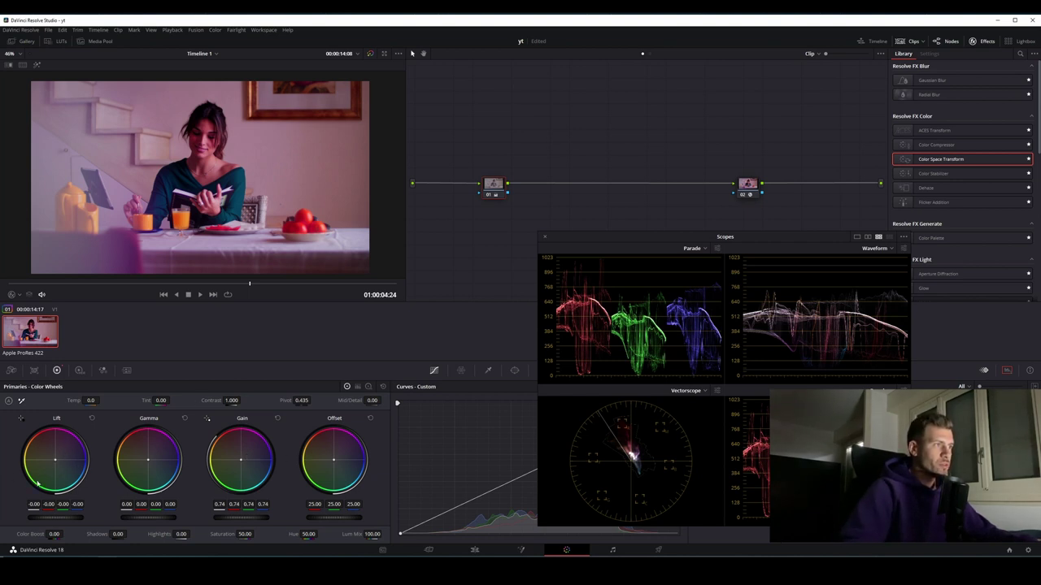
{"action": "scroll", "coordinate": [35, 476], "scroll_direction": "up", "scroll_amount": 3}
{"action": "scroll", "coordinate": [35, 476], "scroll_direction": "up", "scroll_amount": 1}
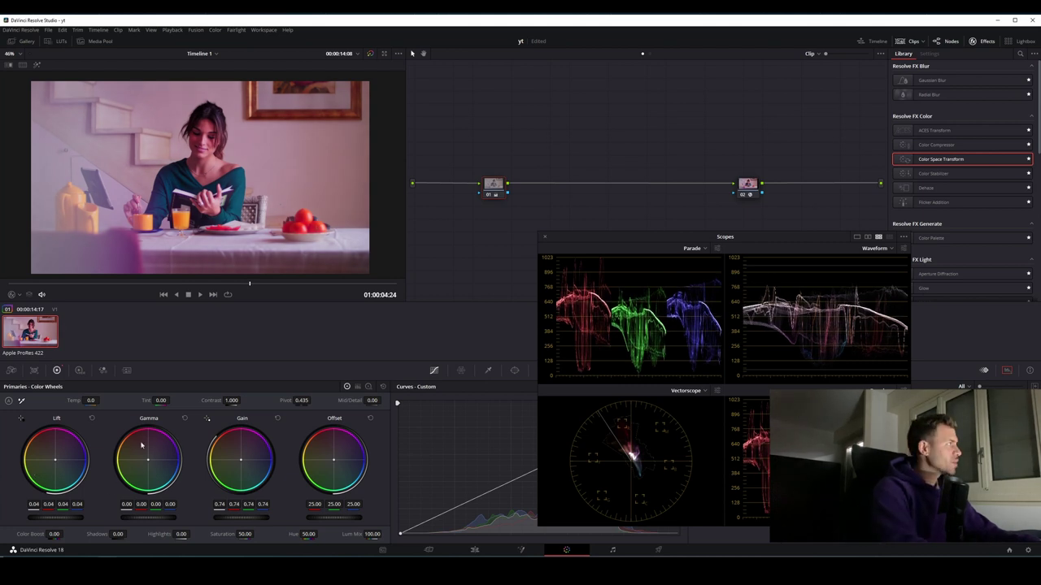
{"action": "scroll", "coordinate": [141, 445], "scroll_direction": "up", "scroll_amount": 2}
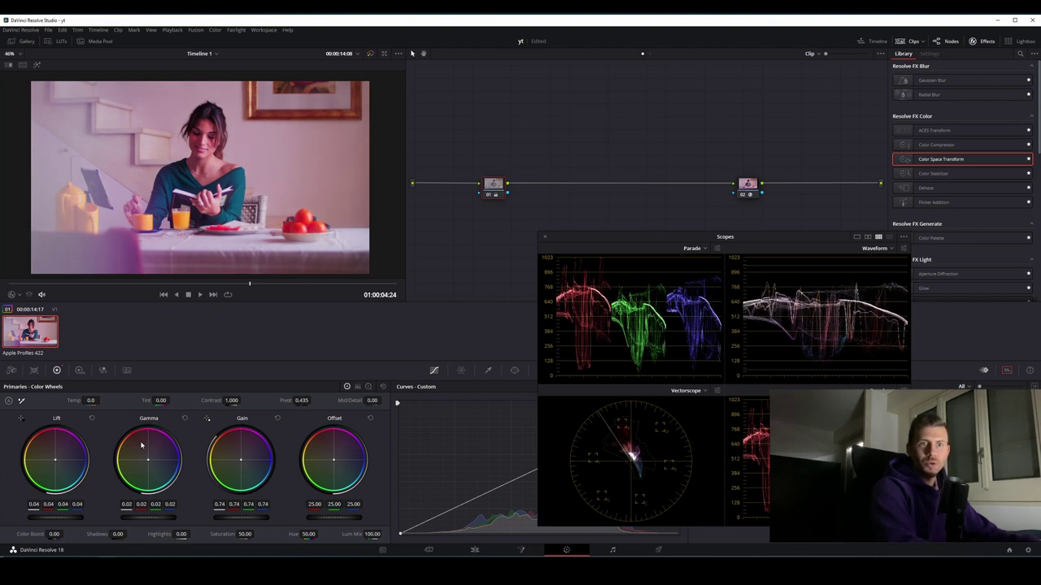
{"action": "key", "text": "ctrl+d"}
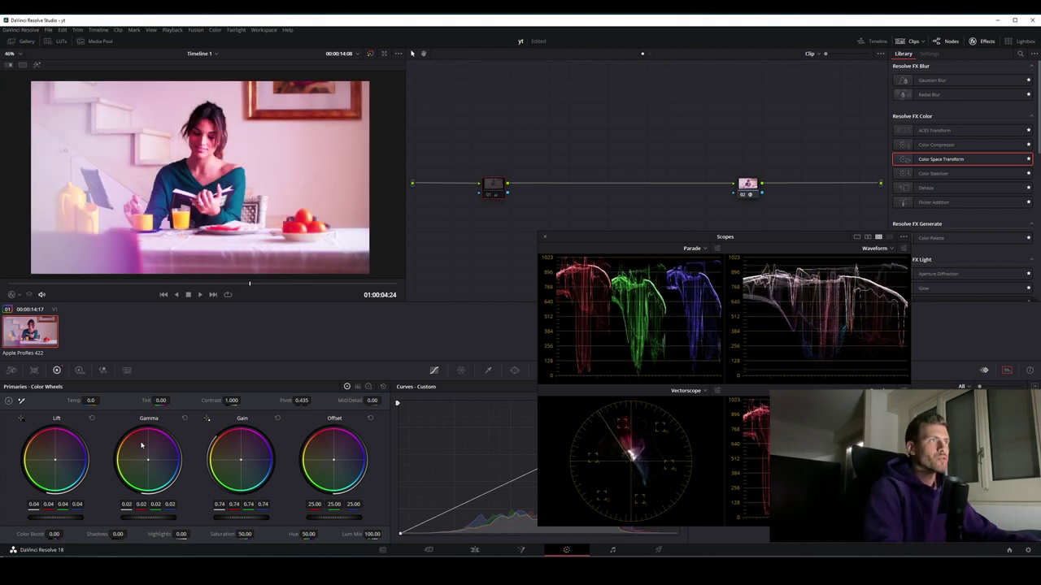
{"action": "key", "text": "ctrl+d"}
{"action": "key", "text": "ctrl+d"}
{"action": "key", "text": "ctrl+d"}
{"action": "key", "text": "ctrl+d"}
{"action": "key", "text": "ctrl+d"}
{"action": "key", "text": "ctrl+d"}
{"action": "key", "text": "ctrl+d"}
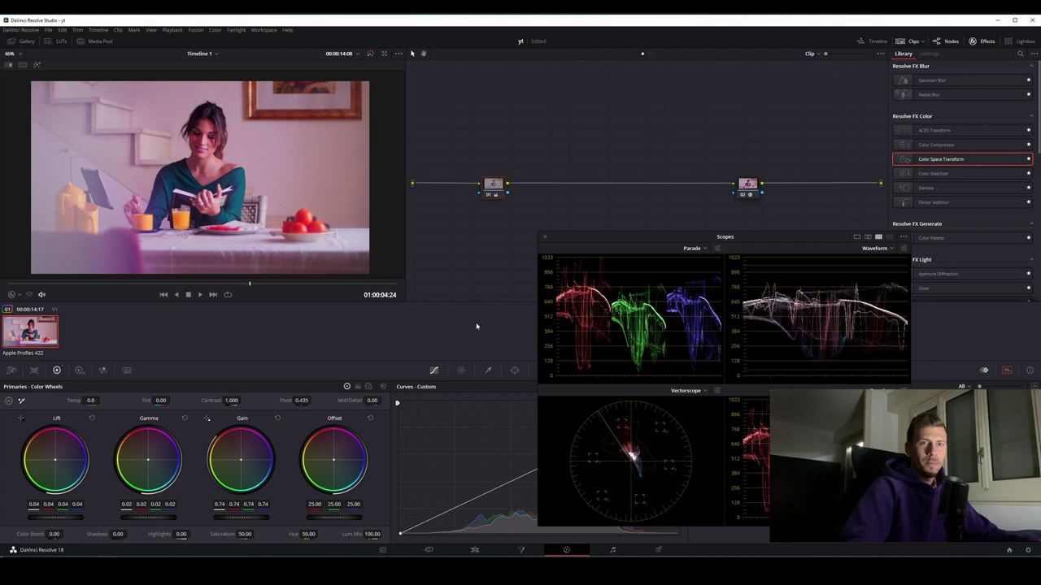
Lower node 01's Highlights to -11.50, compare the grade, and move the scopes aside
{"action": "left_click_drag", "start_coordinate": [591, 254], "coordinate": [561, 212]}
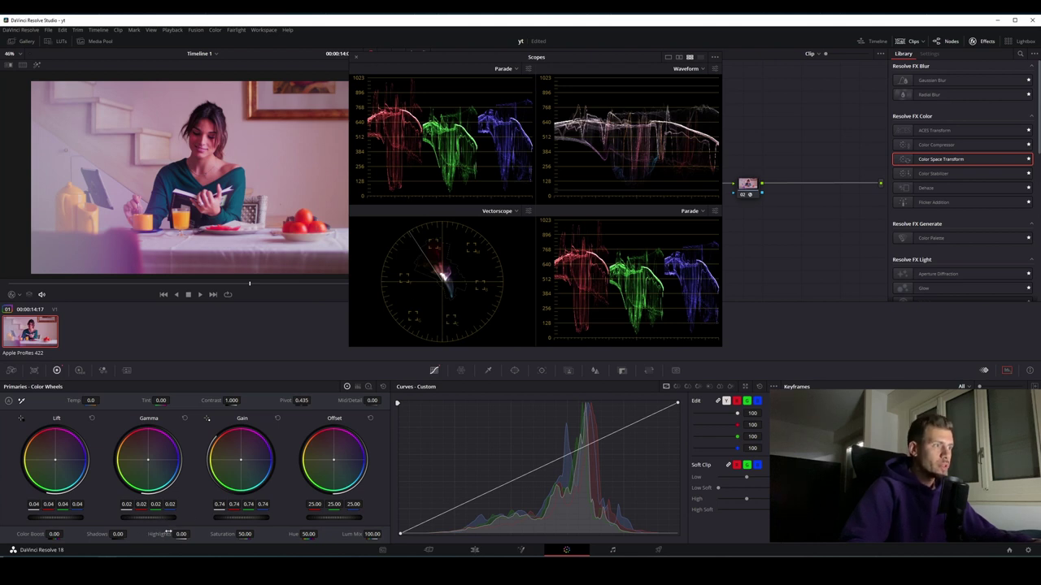
{"action": "mouse_move", "coordinate": [181, 534]}
{"action": "left_mouse_down"}
{"action": "mouse_move", "coordinate": [163, 534]}
{"action": "mouse_move", "coordinate": [191, 534]}
{"action": "left_mouse_up"}
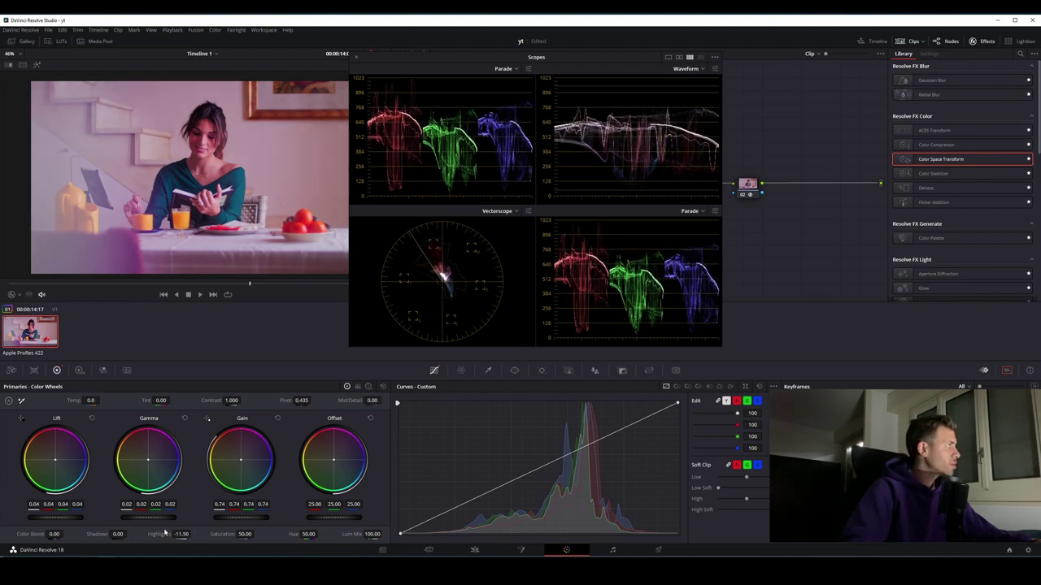
{"action": "key", "text": "shift+d"}
{"action": "key", "text": "shift+d"}
{"action": "key", "text": "shift+d"}
{"action": "key", "text": "shift+d"}
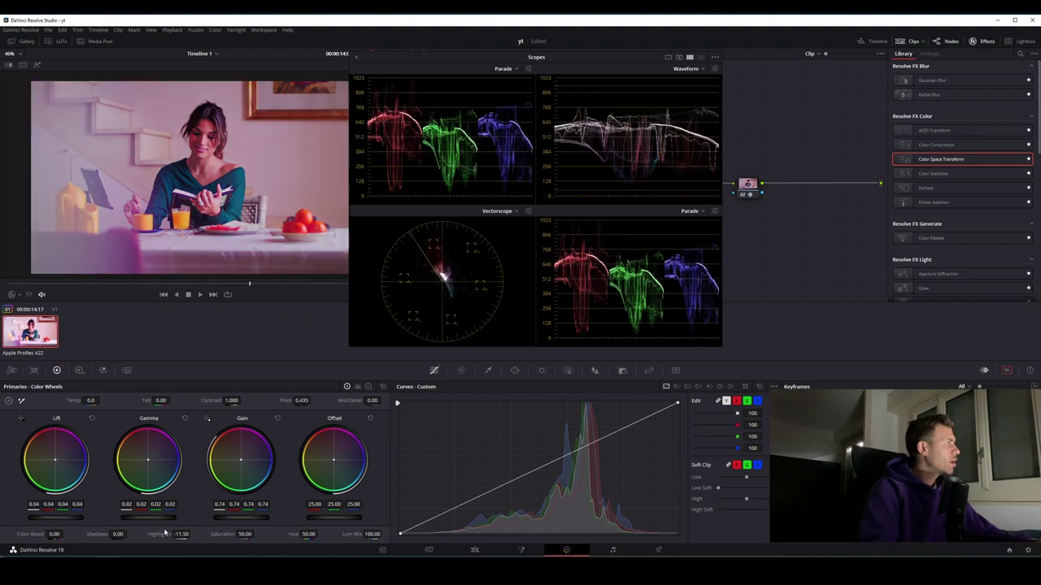
{"action": "mouse_move", "coordinate": [396, 59]}
{"action": "left_mouse_down"}
{"action": "mouse_move", "coordinate": [639, 128]}
{"action": "mouse_move", "coordinate": [618, 257]}
{"action": "mouse_move", "coordinate": [686, 262]}
{"action": "left_mouse_up"}
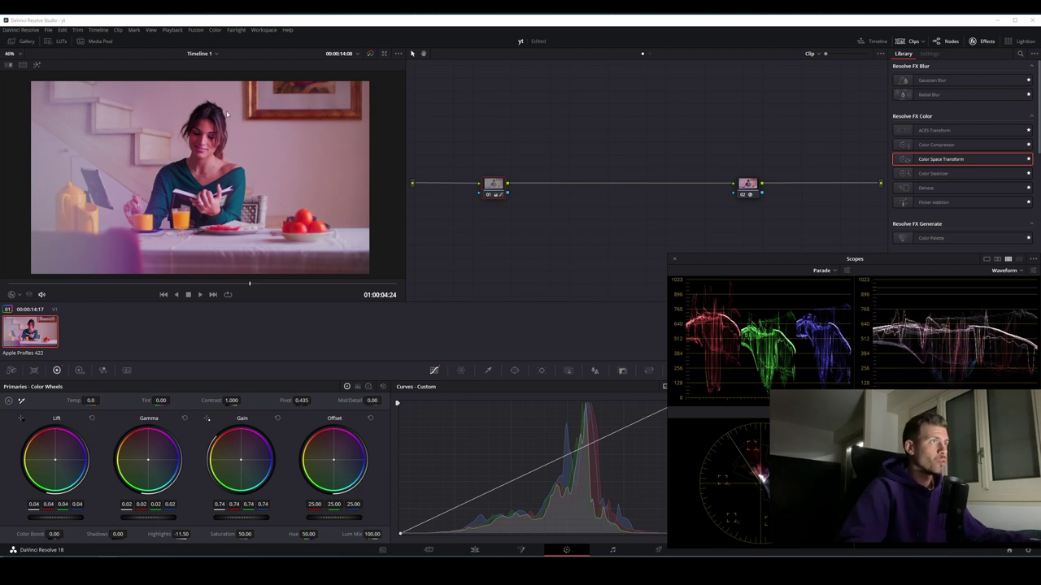
Hide the clip strip, widen the viewer, and set node 01's Offset red to 21.00
{"action": "left_click", "coordinate": [913, 42]}
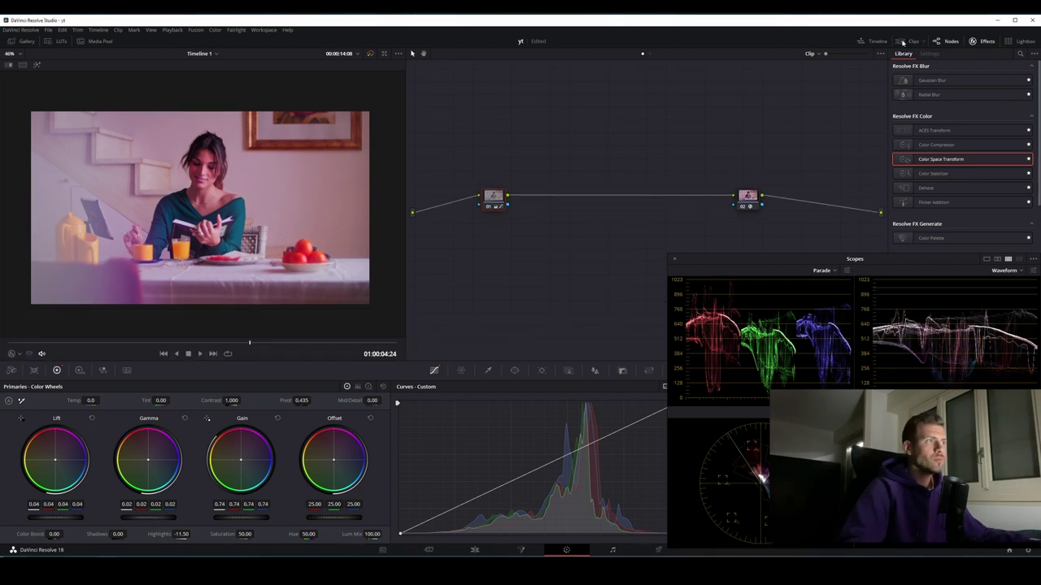
{"action": "left_click_drag", "start_coordinate": [407, 180], "coordinate": [492, 179]}
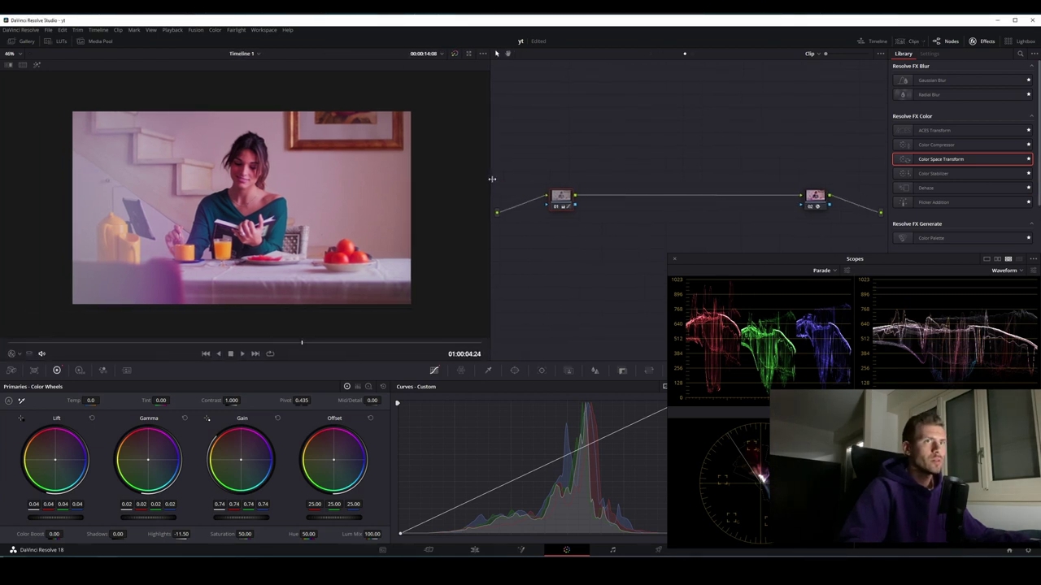
{"action": "scroll", "coordinate": [363, 213], "scroll_direction": "up", "scroll_amount": 1}
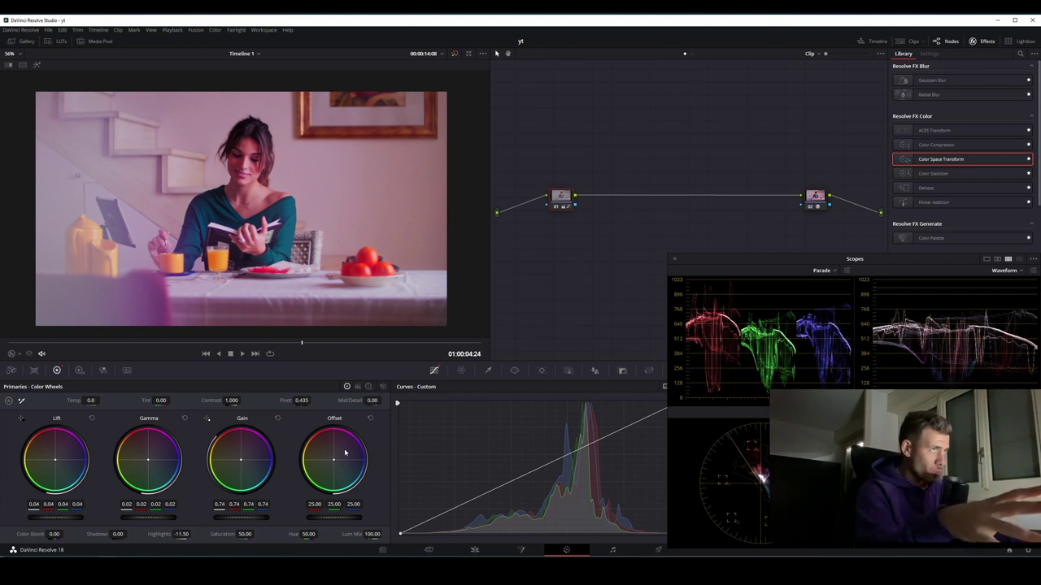
{"action": "scroll", "coordinate": [345, 453], "scroll_direction": "down", "scroll_amount": 2}
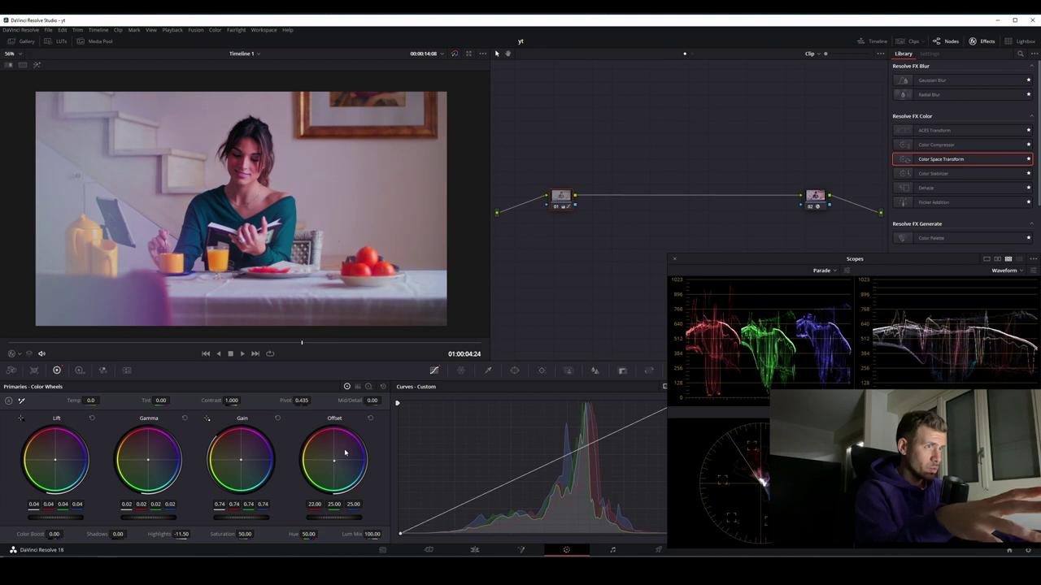
{"action": "scroll", "coordinate": [345, 453], "scroll_direction": "down", "scroll_amount": 2}
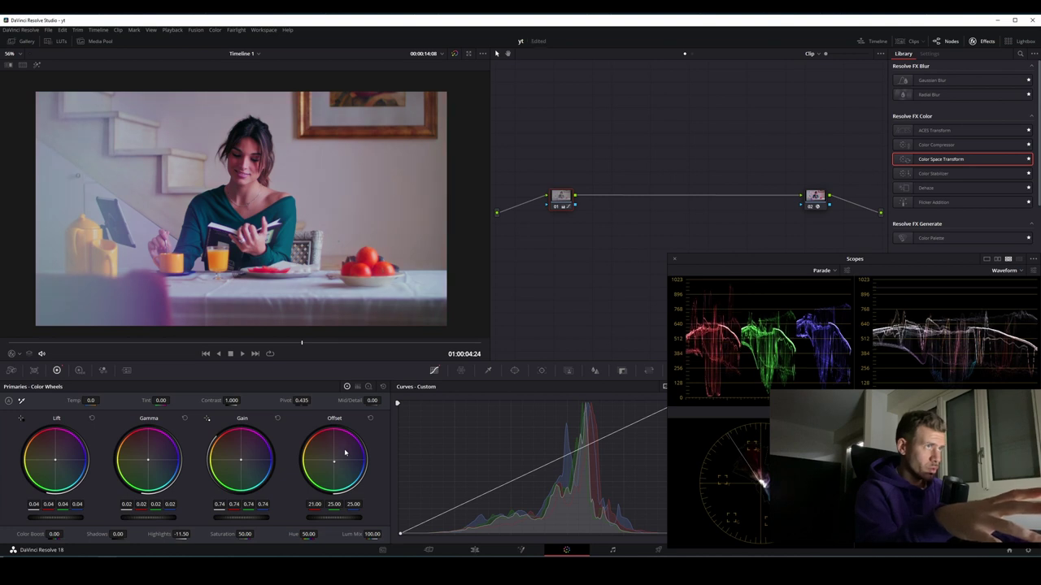
{"action": "scroll", "coordinate": [344, 453], "scroll_direction": "up", "scroll_amount": 1}
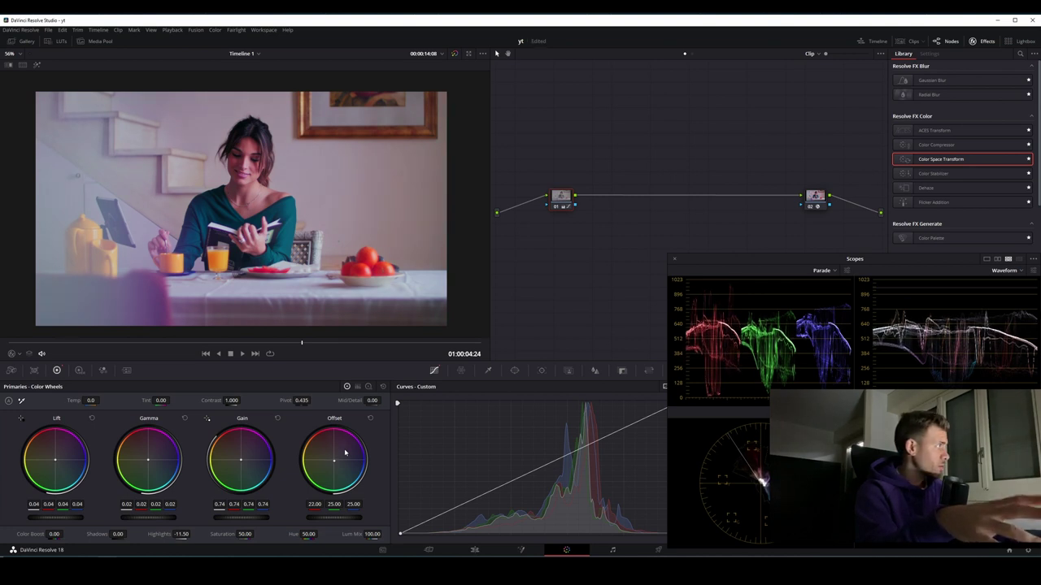
Compare against the ungraded image, keep the 21.00 red offset, and switch Primaries to Log Wheels
{"action": "key", "text": "ctrl+d"}
{"action": "key", "text": "ctrl+d"}
{"action": "key", "text": "ctrl+d"}
{"action": "key", "text": "ctrl+d"}
{"action": "key", "text": "ctrl+d"}
{"action": "key", "text": "ctrl+d"}
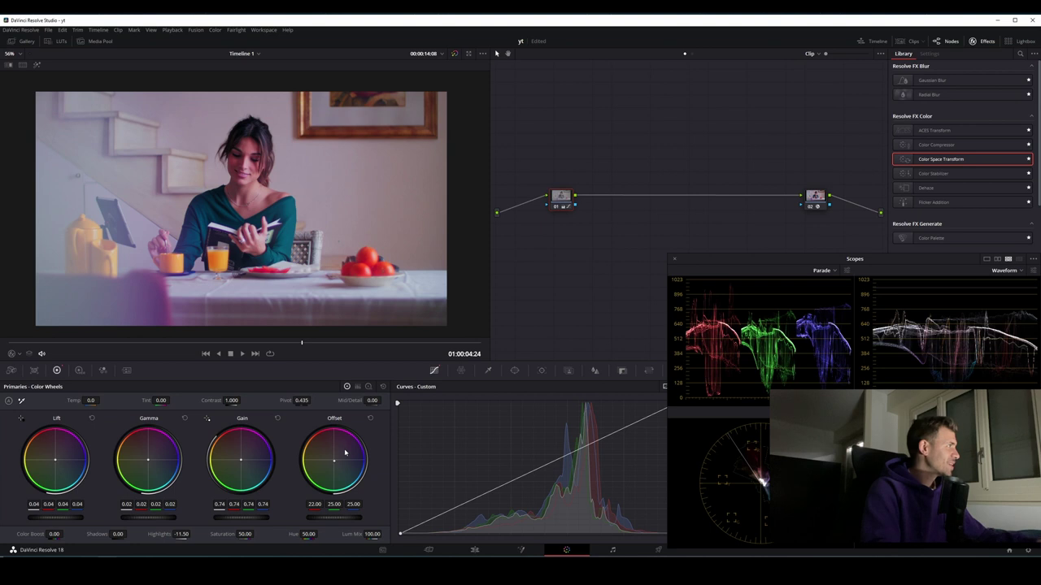
{"action": "key", "text": "ctrl+z"}
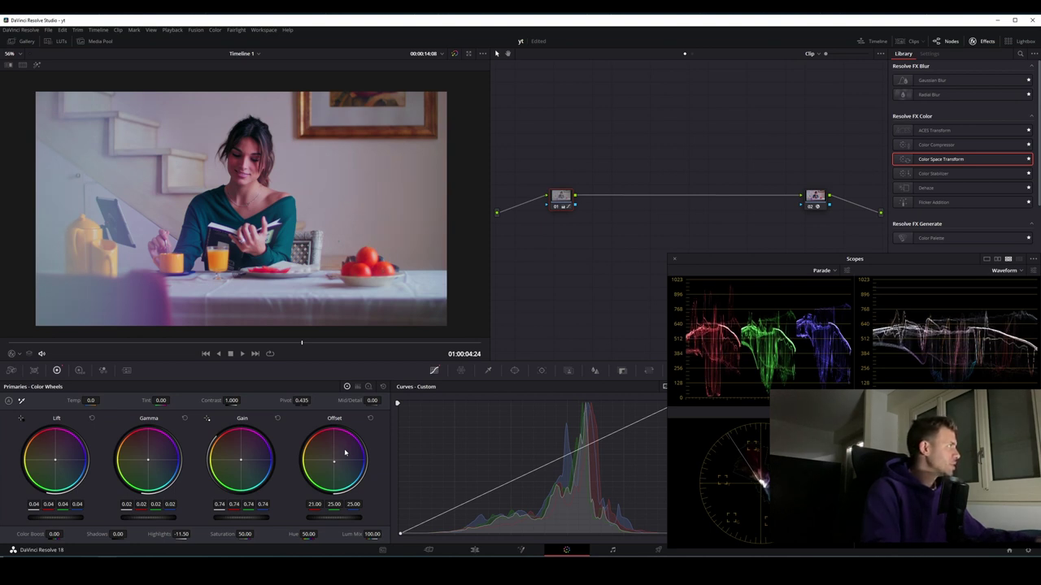
{"action": "key", "text": "ctrl+z"}
{"action": "key", "text": "shift+d"}
{"action": "key", "text": "shift+d"}
{"action": "key", "text": "shift+d"}
{"action": "key", "text": "shift+d"}
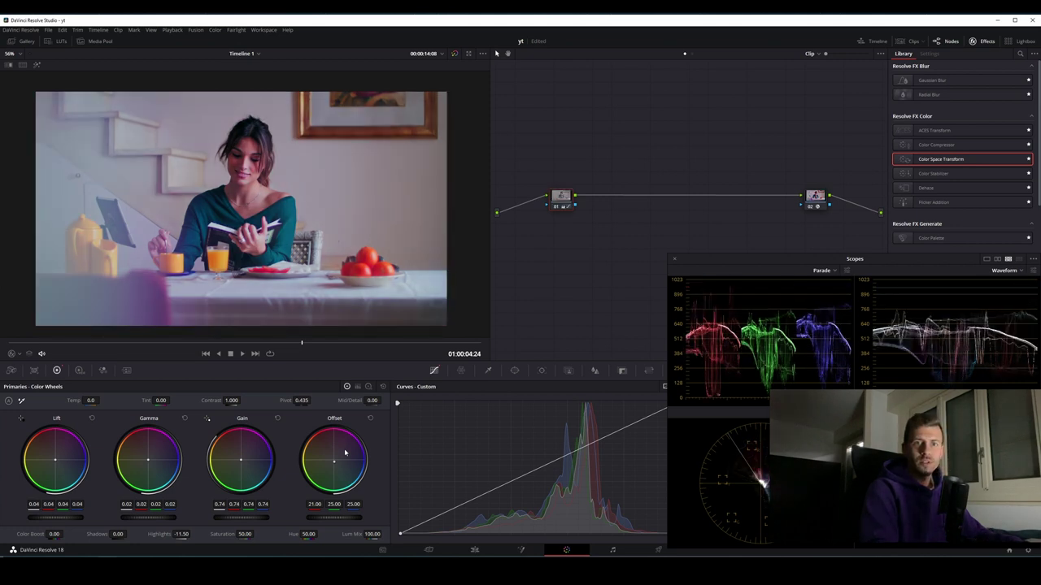
{"action": "key", "text": "alt+l"}
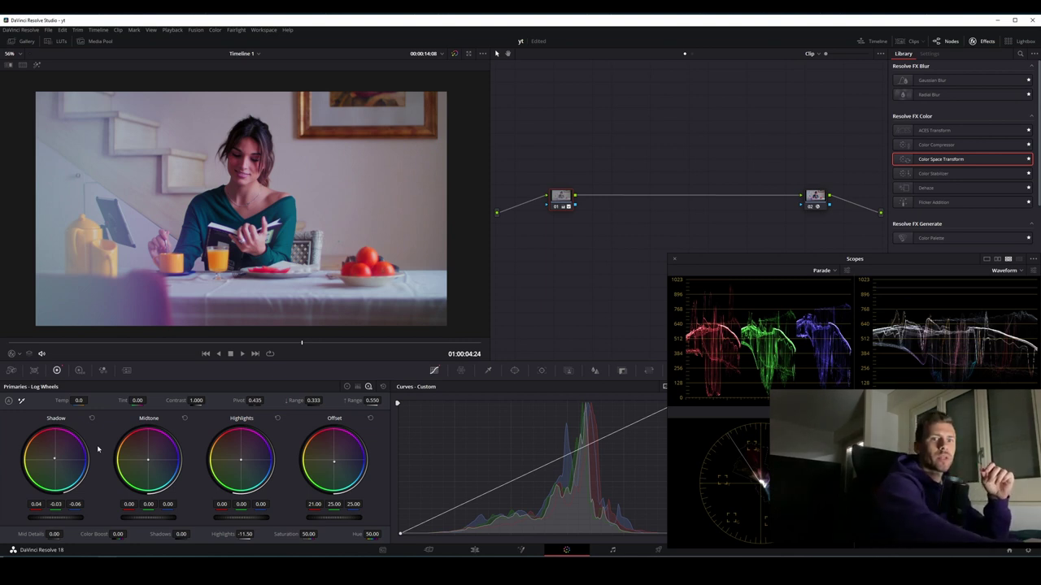
Add serial node 02 after node 01, check node 03's CST settings, and dock the scopes
{"action": "key", "text": "alt+s"}
{"action": "left_click_drag", "start_coordinate": [813, 258], "coordinate": [704, 262]}
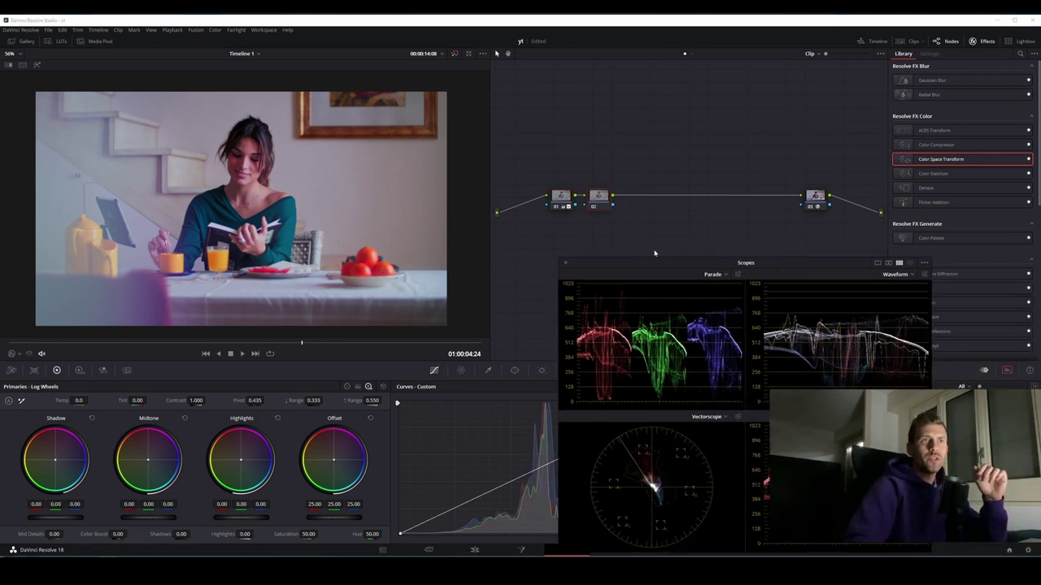
{"action": "left_click_drag", "start_coordinate": [597, 197], "coordinate": [632, 195]}
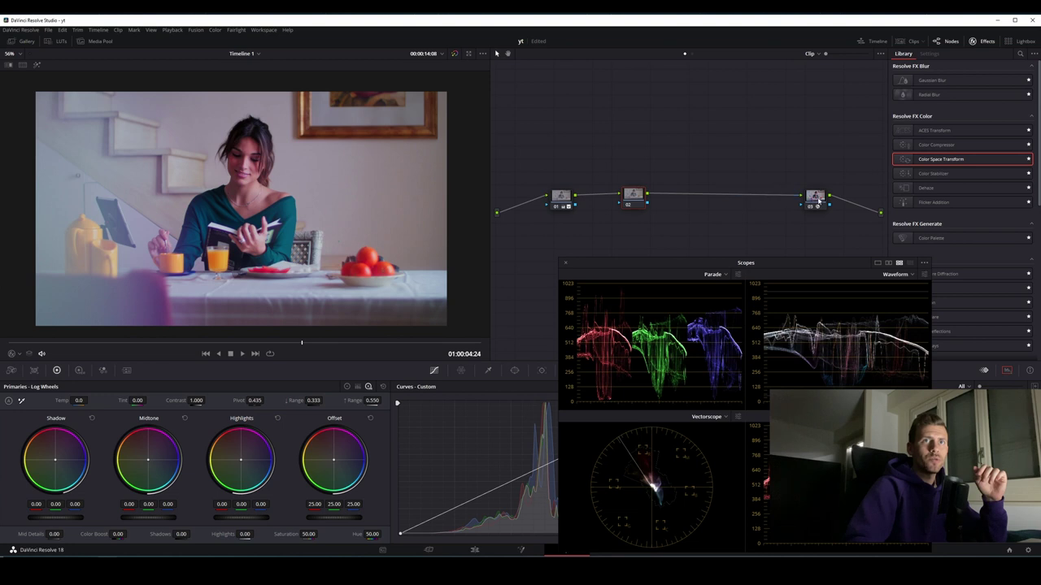
{"action": "left_click_drag", "start_coordinate": [819, 201], "coordinate": [813, 201]}
{"action": "left_click_drag", "start_coordinate": [678, 263], "coordinate": [598, 37]}
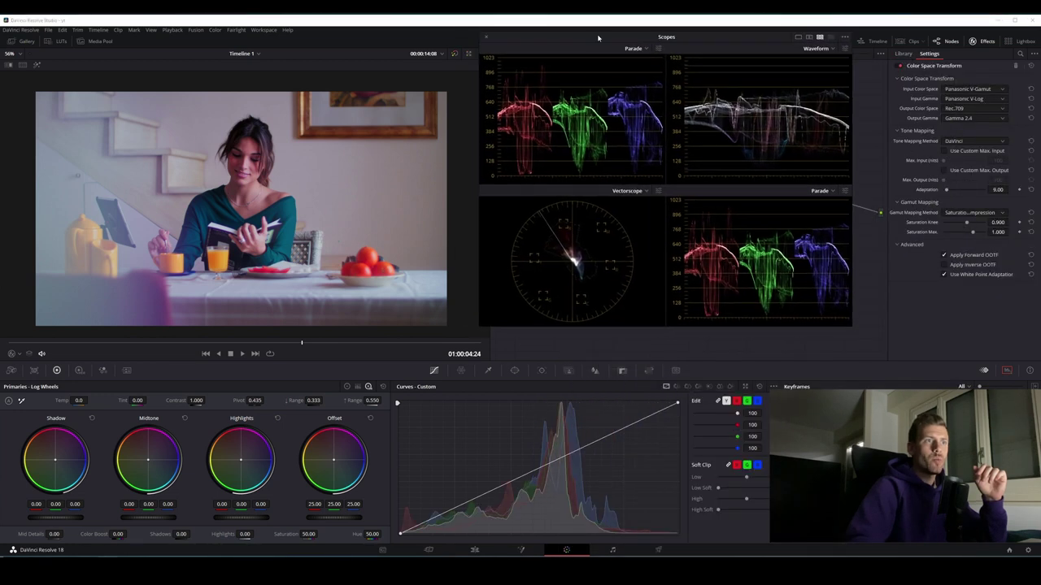
{"action": "left_click", "coordinate": [486, 38]}
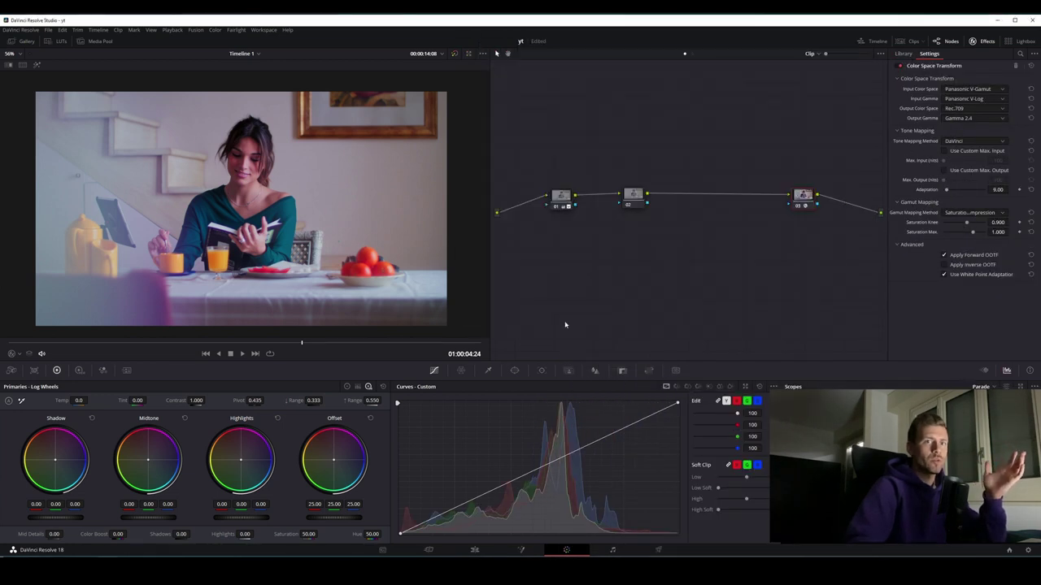
Open the Color Warper, leaving its grid size at 6
{"action": "left_click", "coordinate": [461, 371]}
{"action": "left_click", "coordinate": [419, 535]}
{"action": "left_click", "coordinate": [486, 538]}
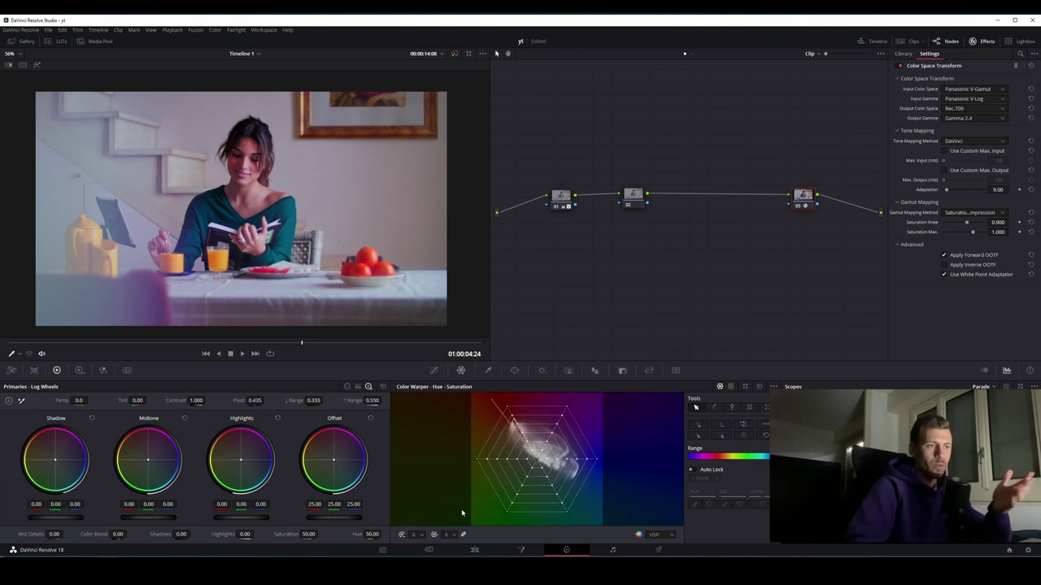
Set both Color Warper grid dimensions to 12
{"action": "left_click", "coordinate": [416, 534]}
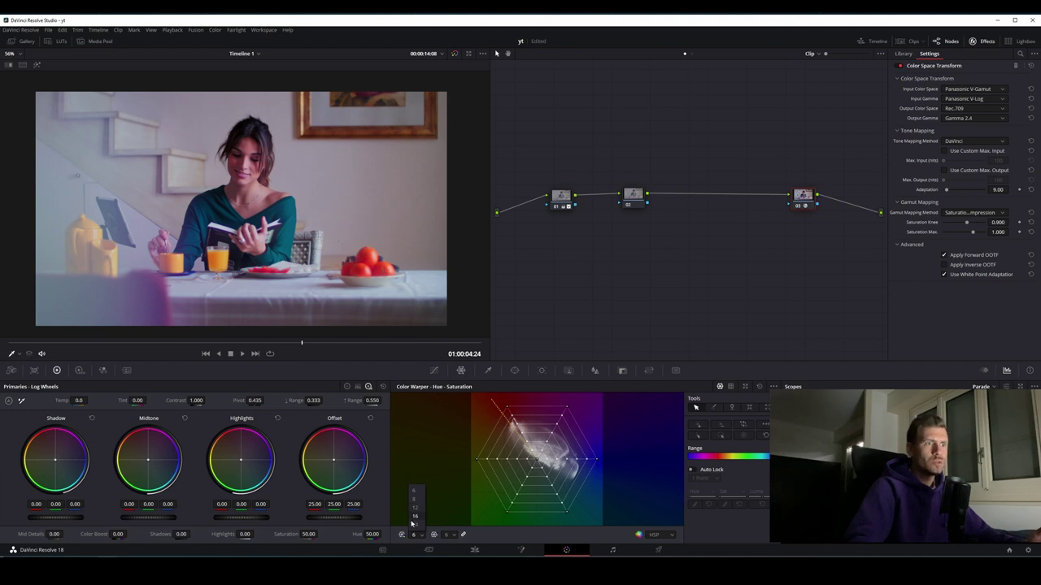
{"action": "left_click", "coordinate": [419, 509]}
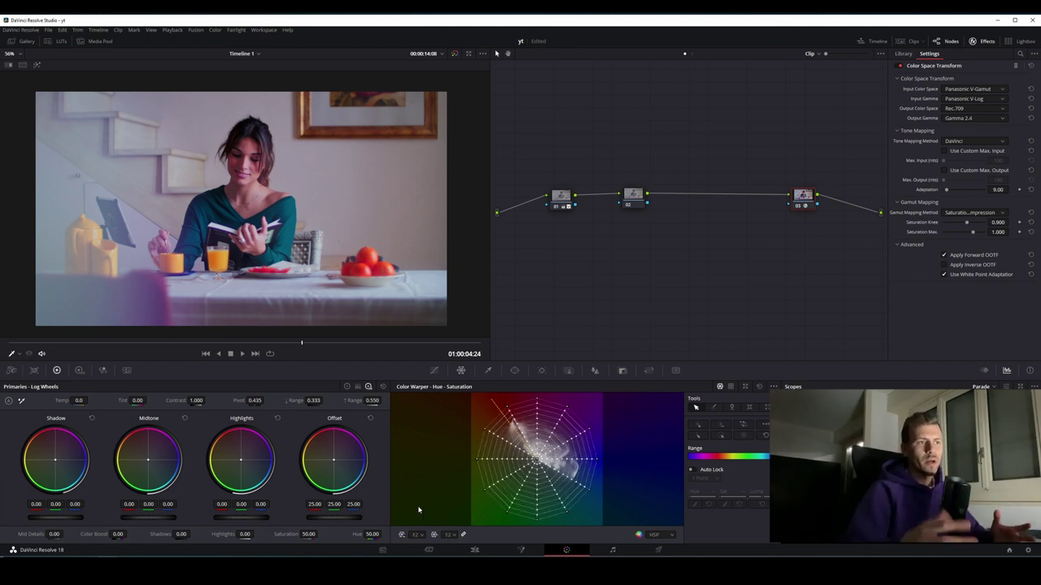
{"action": "left_click", "coordinate": [417, 534]}
{"action": "left_click", "coordinate": [420, 502]}
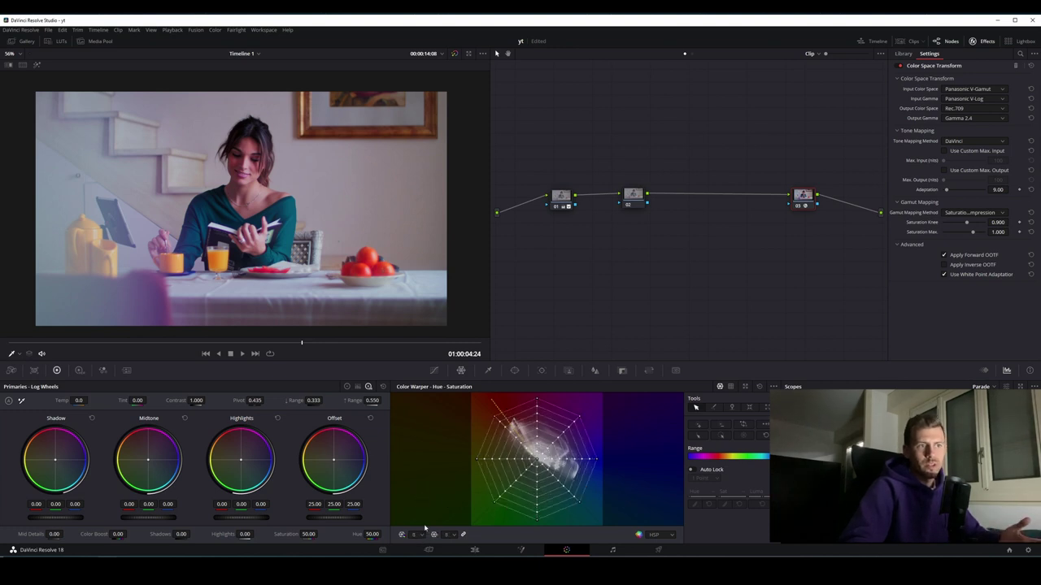
{"action": "left_click", "coordinate": [417, 534]}
{"action": "left_click", "coordinate": [418, 513]}
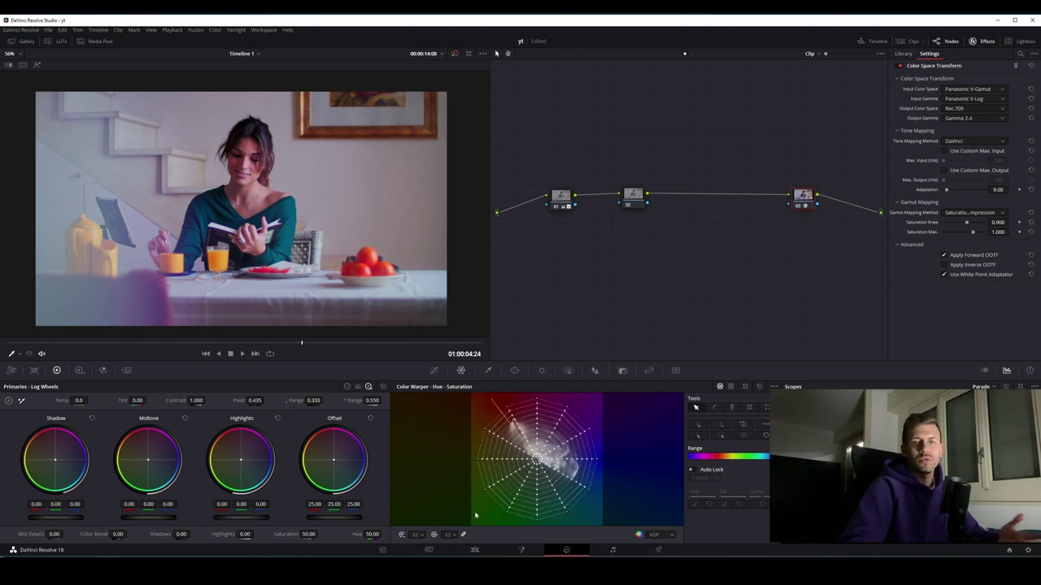
{"action": "left_click", "coordinate": [416, 534]}
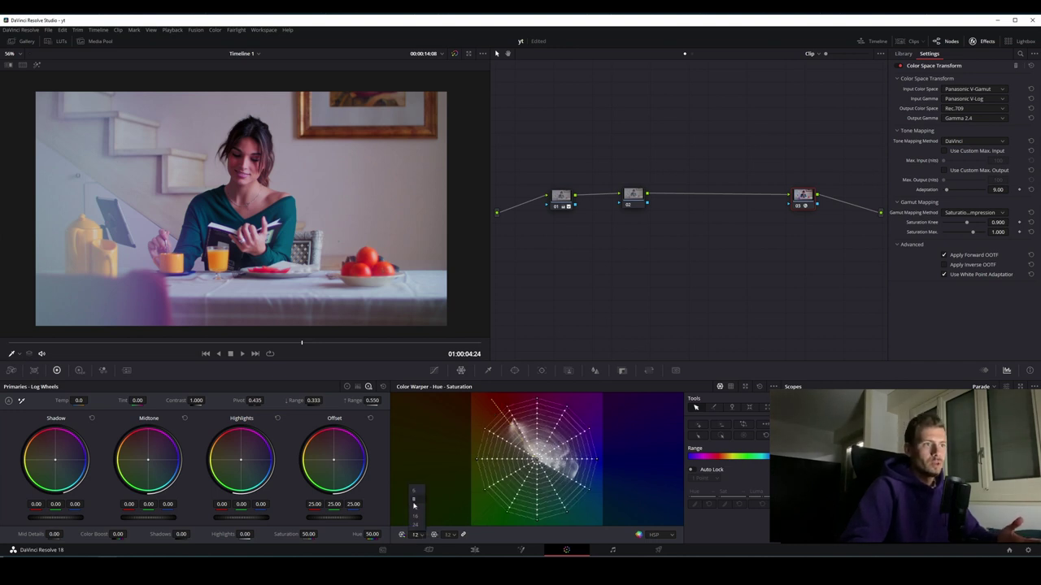
{"action": "left_click", "coordinate": [414, 506]}
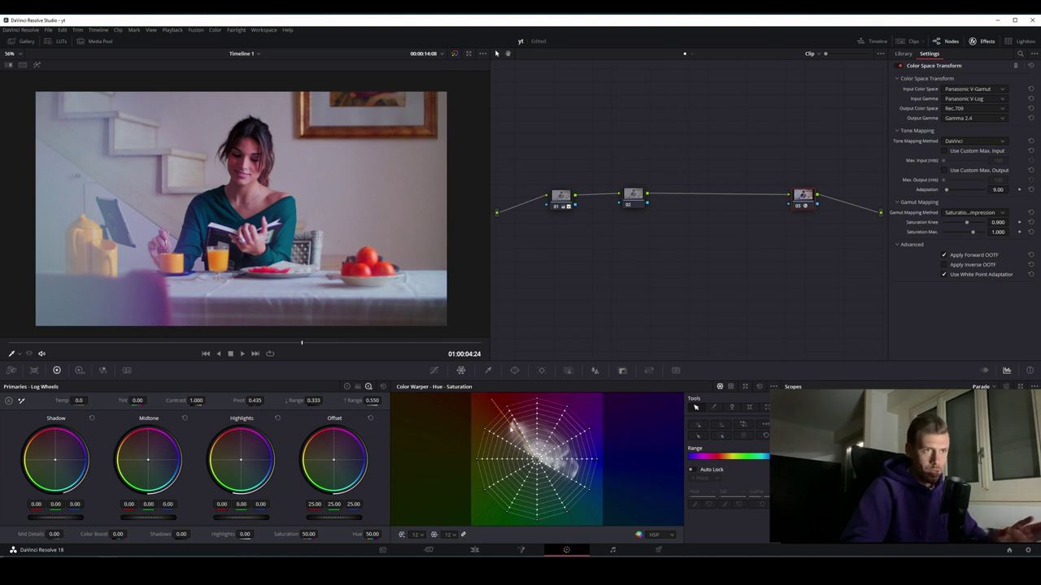
Save the project and warp the tomatoes' red point toward pink
{"action": "key", "text": "ctrl+s"}
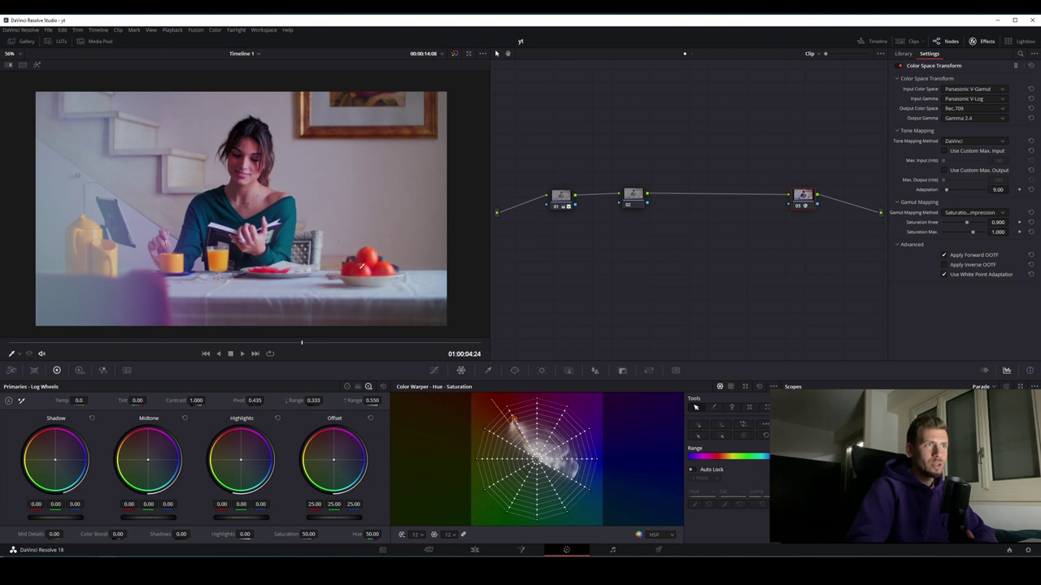
{"action": "left_click", "coordinate": [514, 419]}
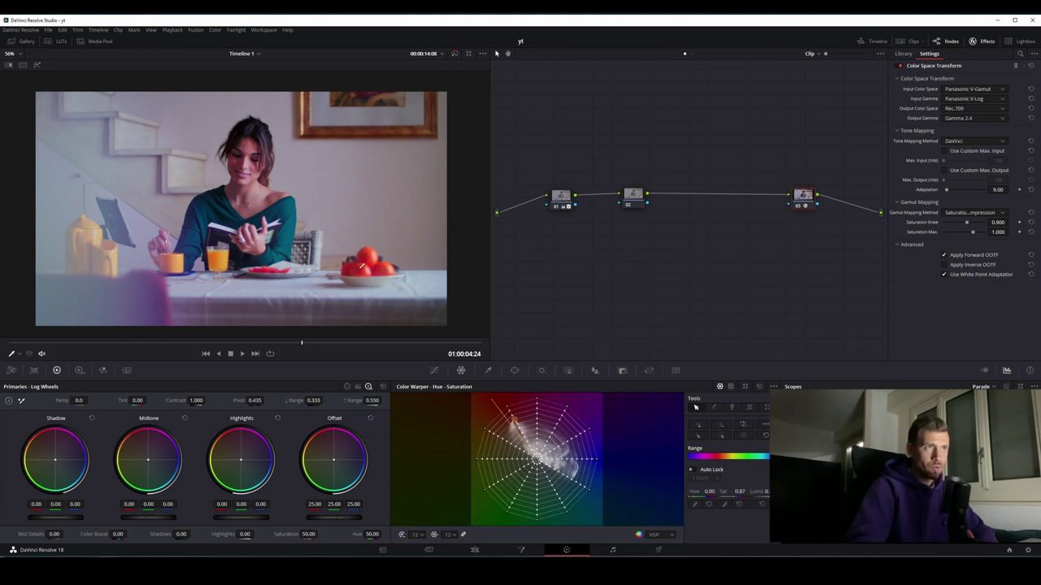
{"action": "left_click_drag", "start_coordinate": [361, 266], "coordinate": [363, 262]}
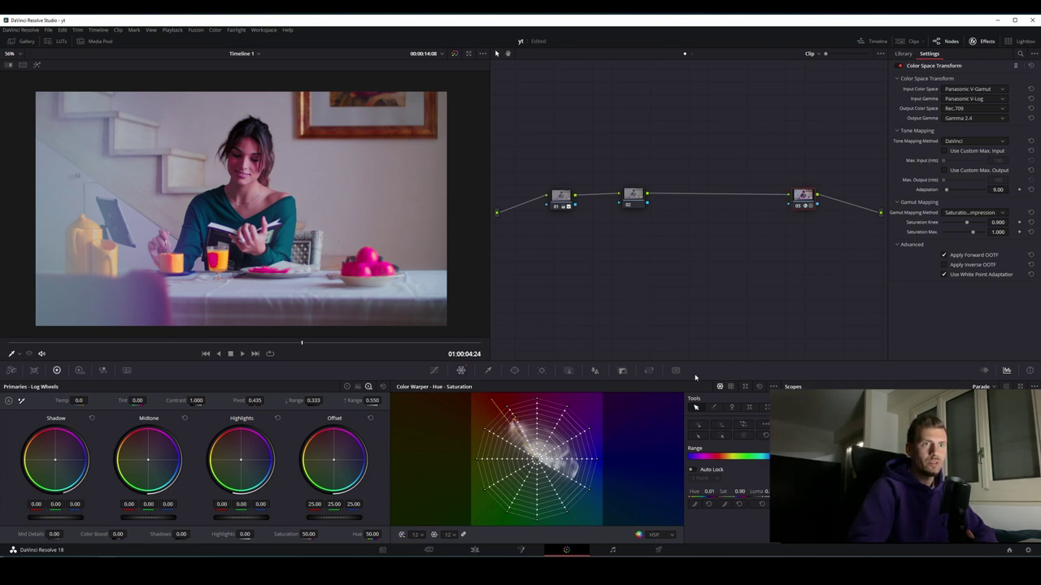
Reset the Color Warper and set node 02's warper grid to 12 by 12
{"action": "left_click", "coordinate": [760, 388]}
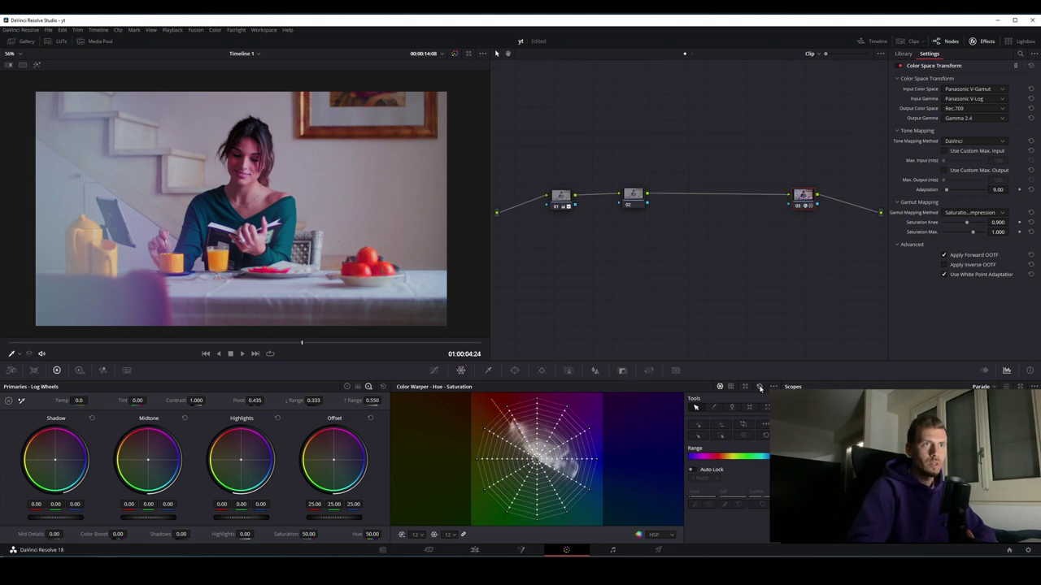
{"action": "left_click", "coordinate": [642, 199]}
{"action": "left_click", "coordinate": [417, 534]}
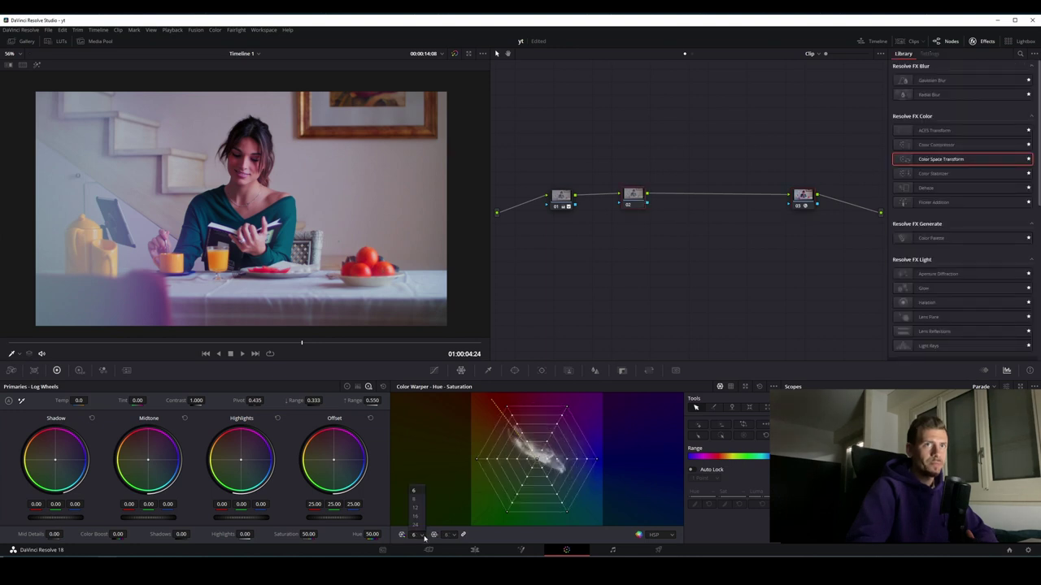
{"action": "left_click", "coordinate": [416, 508]}
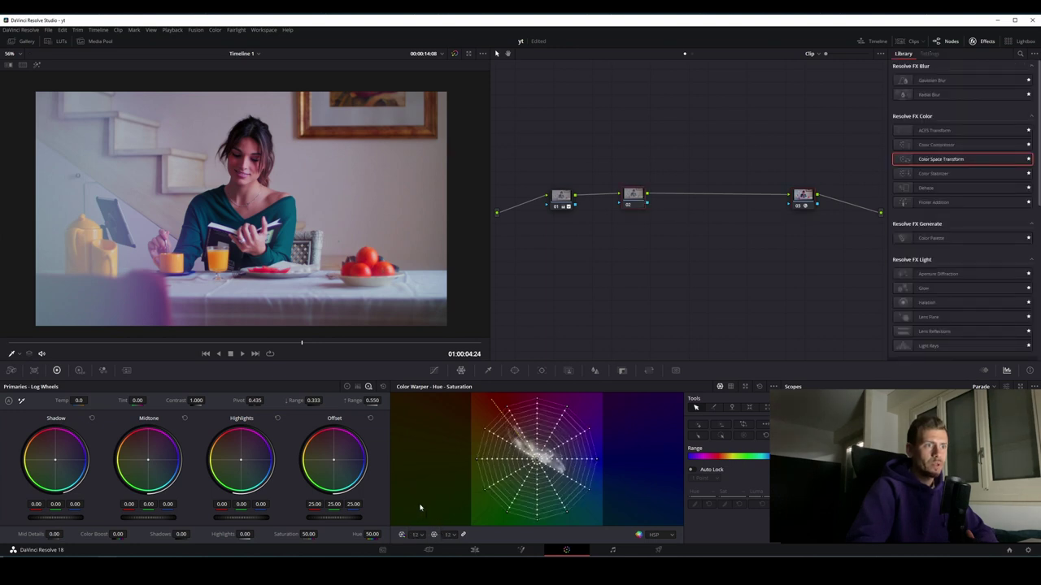
Select the sweater's hue point and shift its Hue from 0.42 to 0.35, turning it blue
{"action": "left_click", "coordinate": [366, 254]}
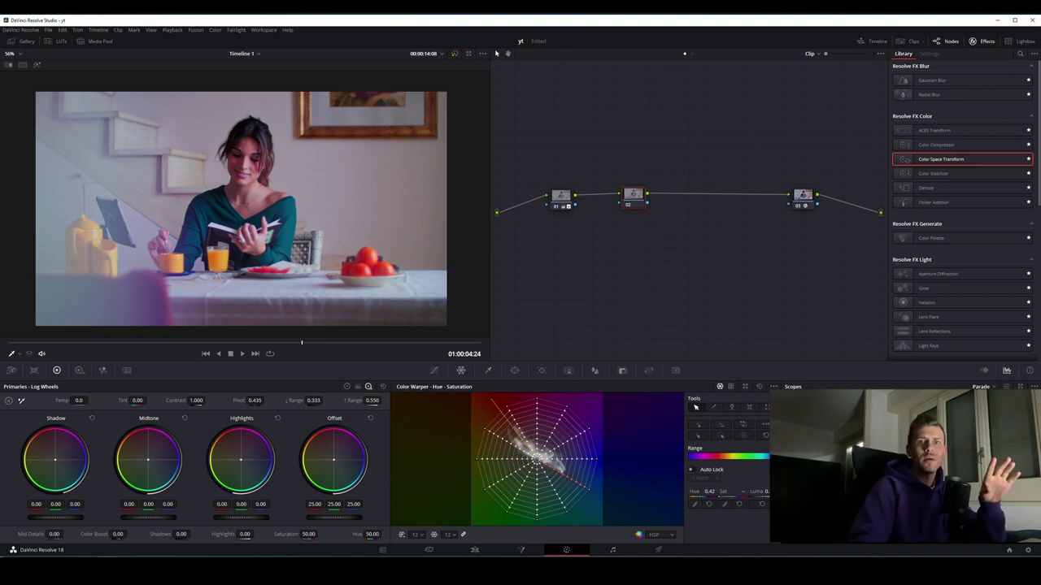
{"action": "key", "text": "ctrl+shift+w"}
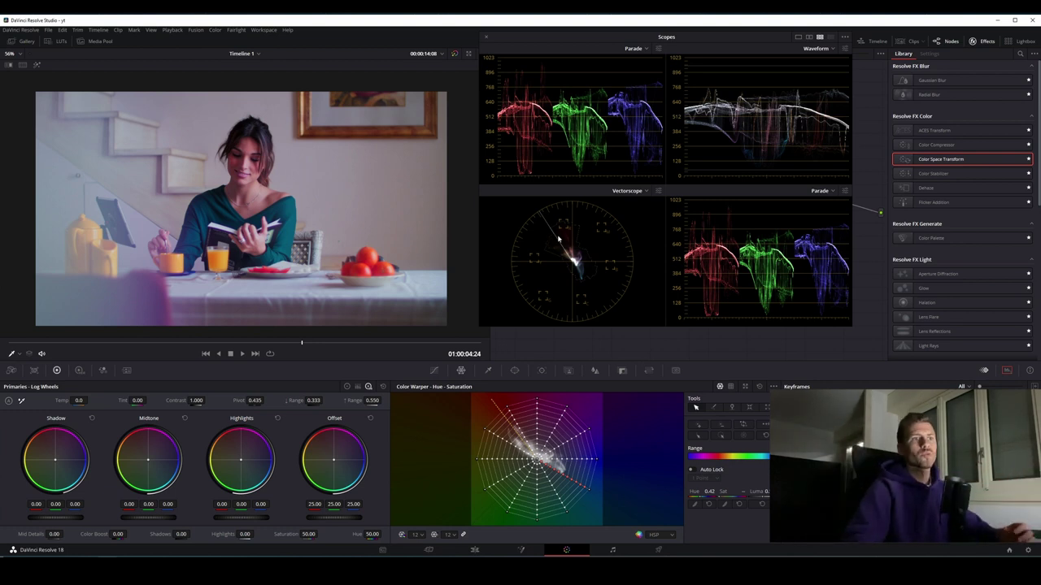
{"action": "key", "text": "ctrl+shift+w"}
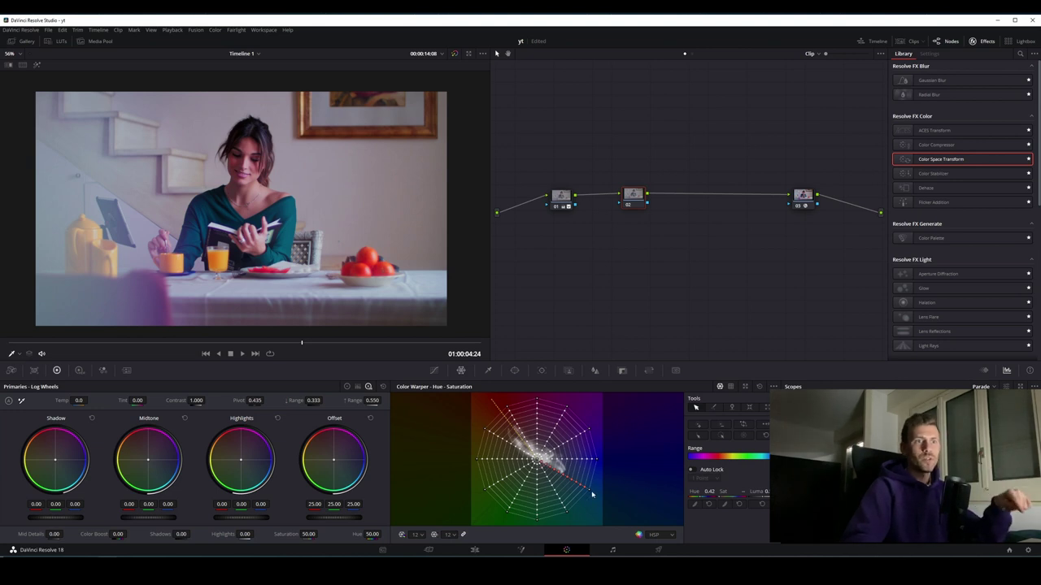
{"action": "left_click_drag", "start_coordinate": [709, 491], "coordinate": [704, 491]}
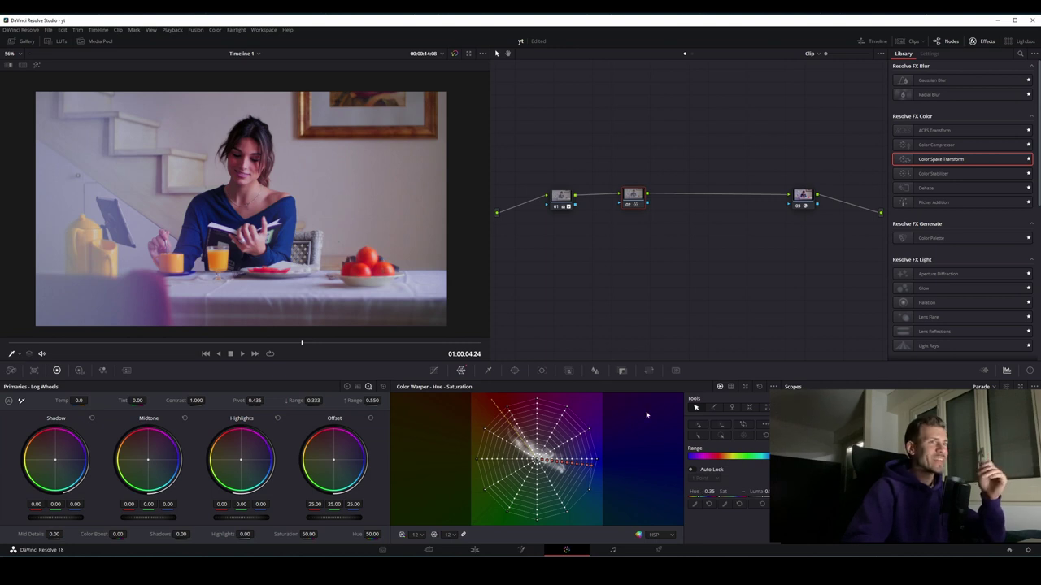
Adjust a point on node 02's Hue vs Sat curve, then return to the Hue–Saturation Color Warper
{"action": "left_click", "coordinate": [435, 370]}
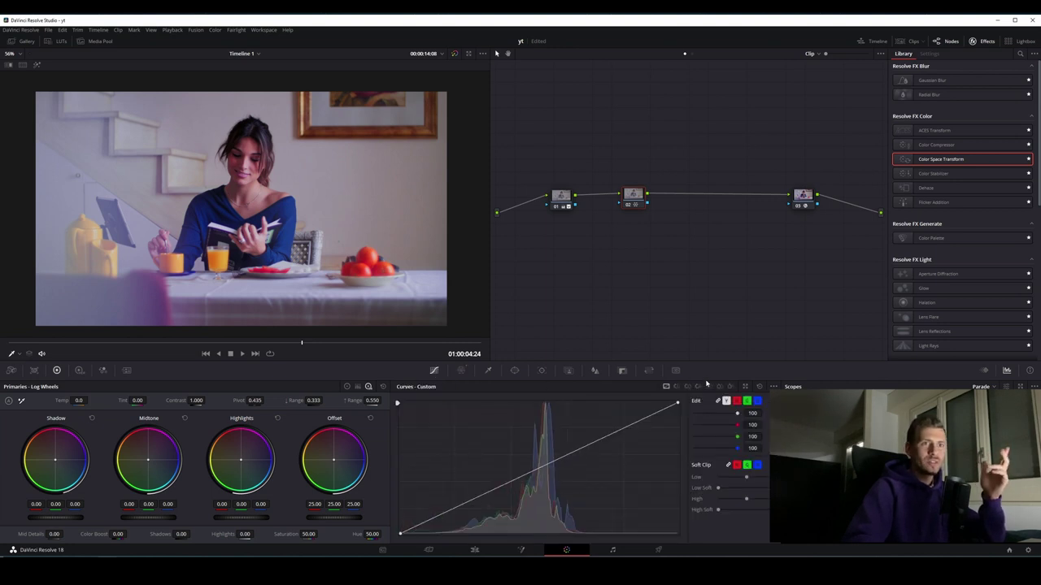
{"action": "left_click", "coordinate": [688, 387]}
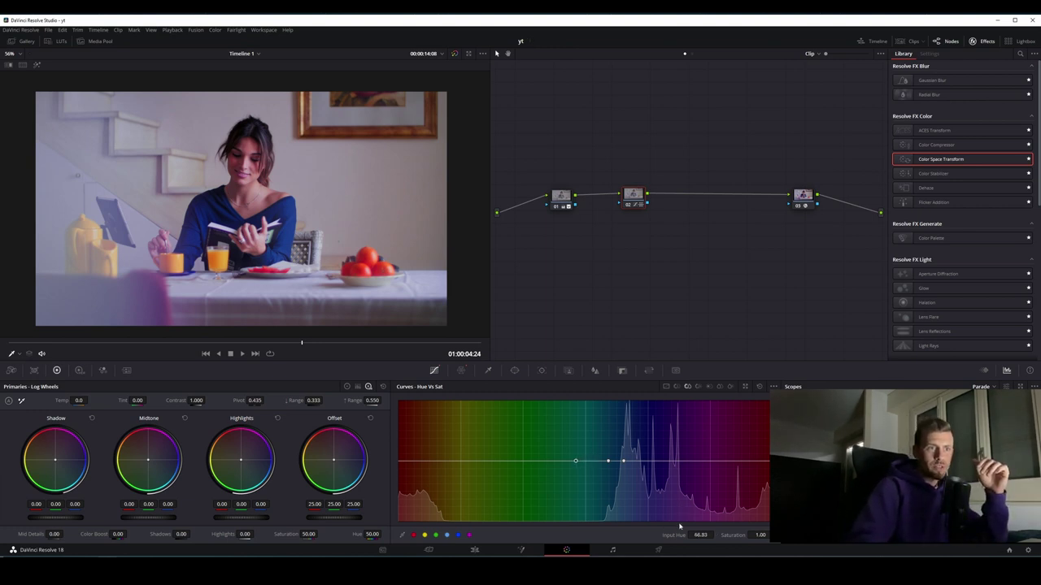
{"action": "left_click", "coordinate": [623, 461]}
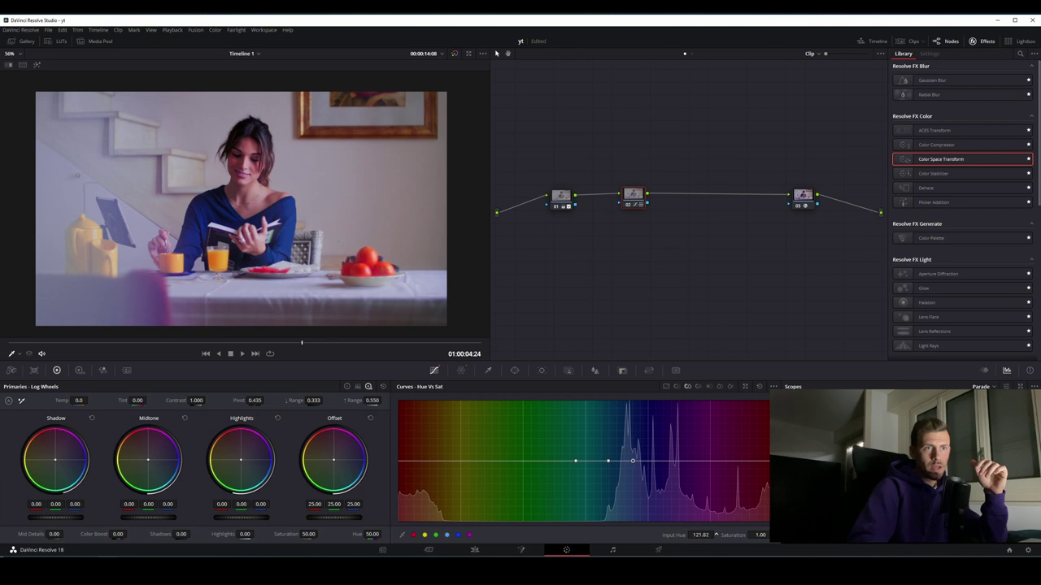
{"action": "left_click_drag", "start_coordinate": [608, 462], "coordinate": [603, 475]}
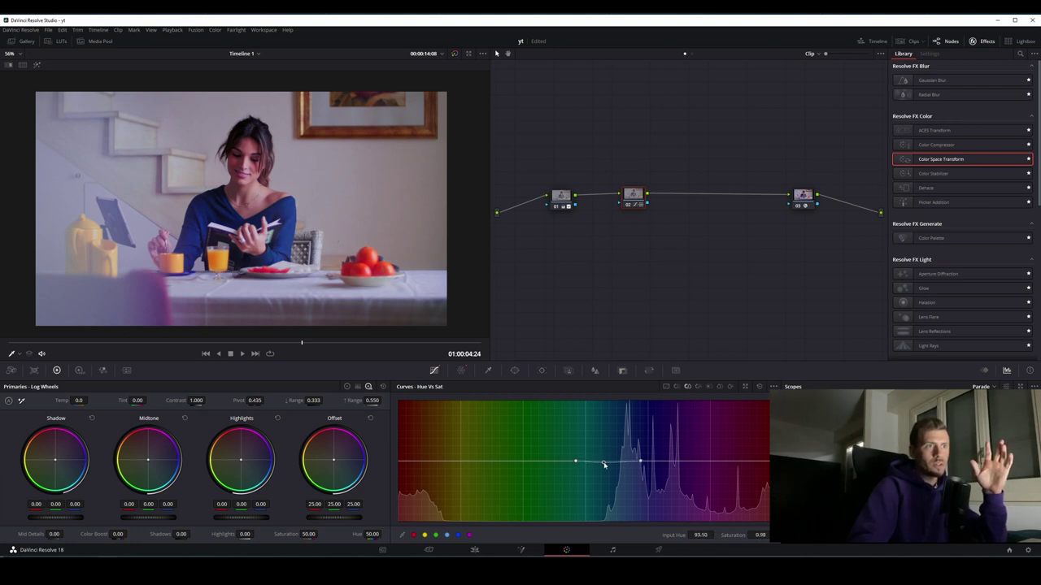
{"action": "left_click_drag", "start_coordinate": [603, 476], "coordinate": [603, 491]}
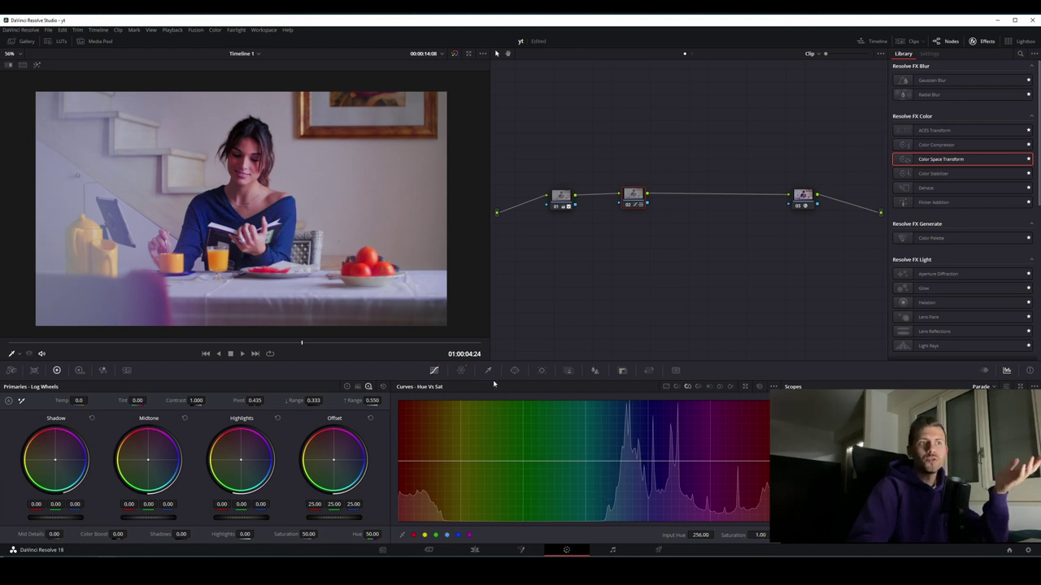
{"action": "left_click", "coordinate": [462, 370]}
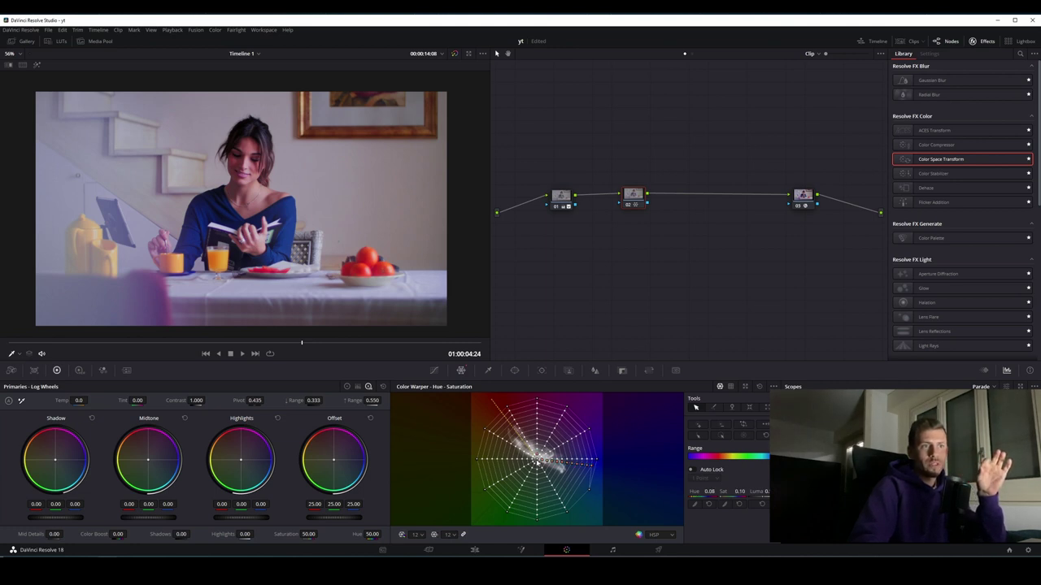
Float the Color Warper and pull its centre grid point down to about 0.05 saturation
{"action": "left_click", "coordinate": [743, 388]}
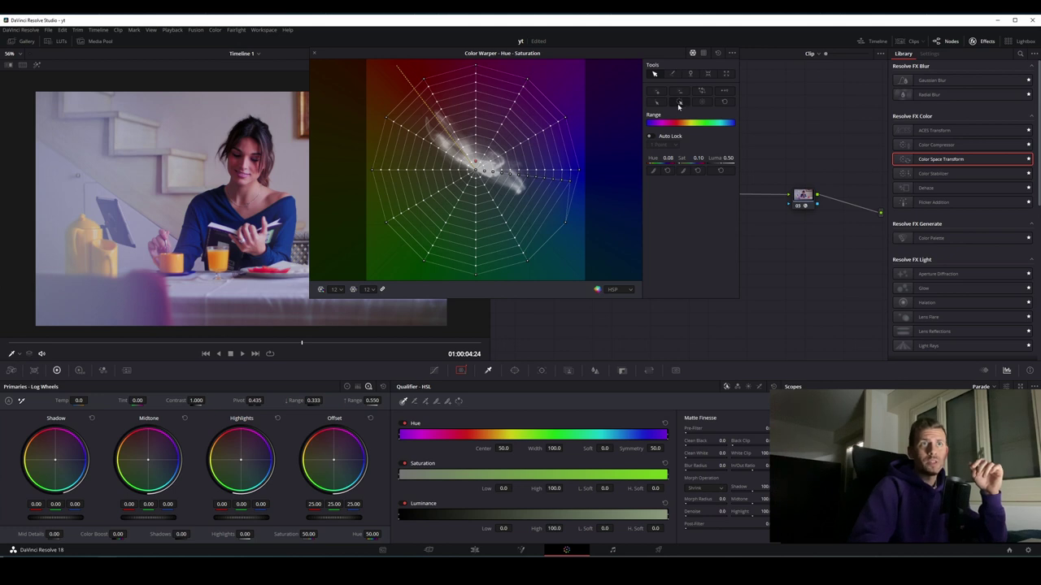
{"action": "left_click", "coordinate": [475, 173]}
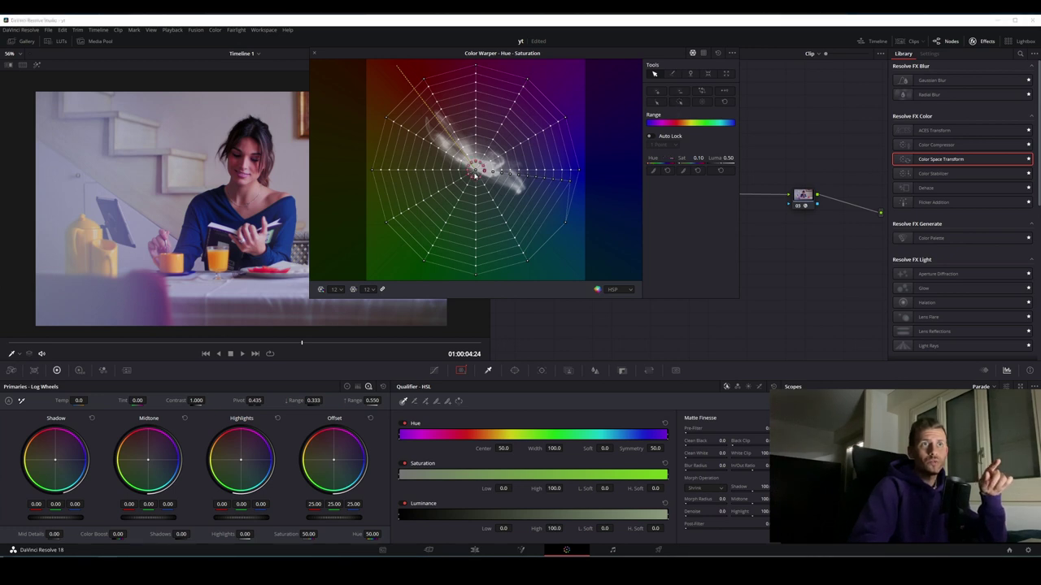
{"action": "left_click_drag", "start_coordinate": [583, 57], "coordinate": [660, 79]}
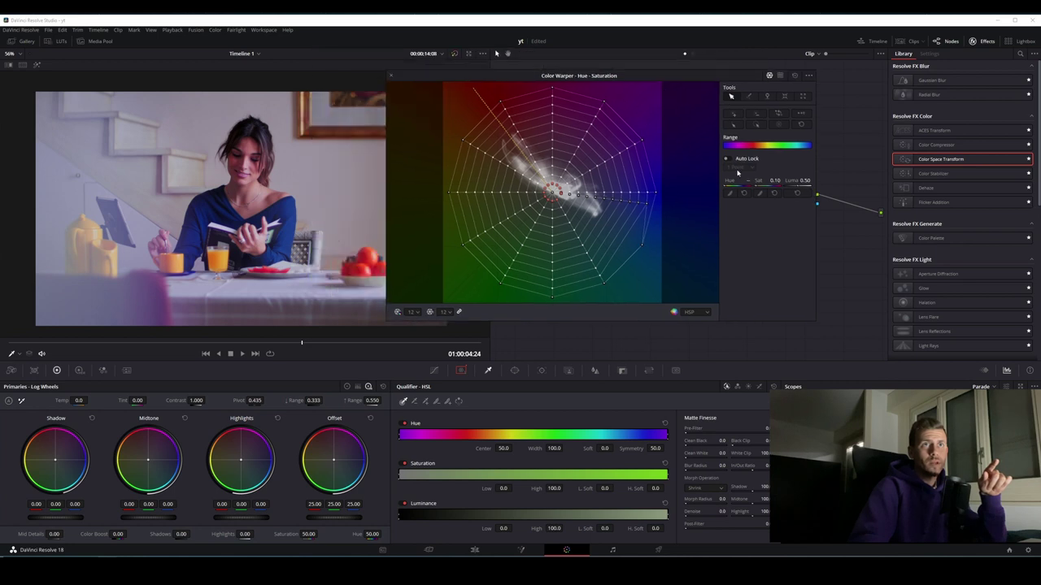
{"action": "left_click_drag", "start_coordinate": [764, 180], "coordinate": [753, 180]}
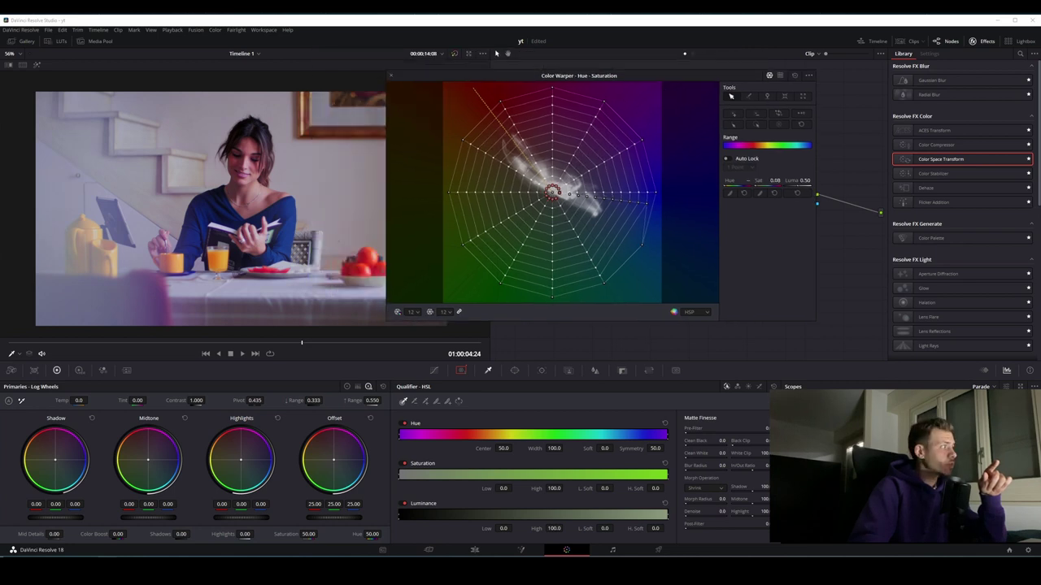
{"action": "left_click_drag", "start_coordinate": [768, 180], "coordinate": [747, 161]}
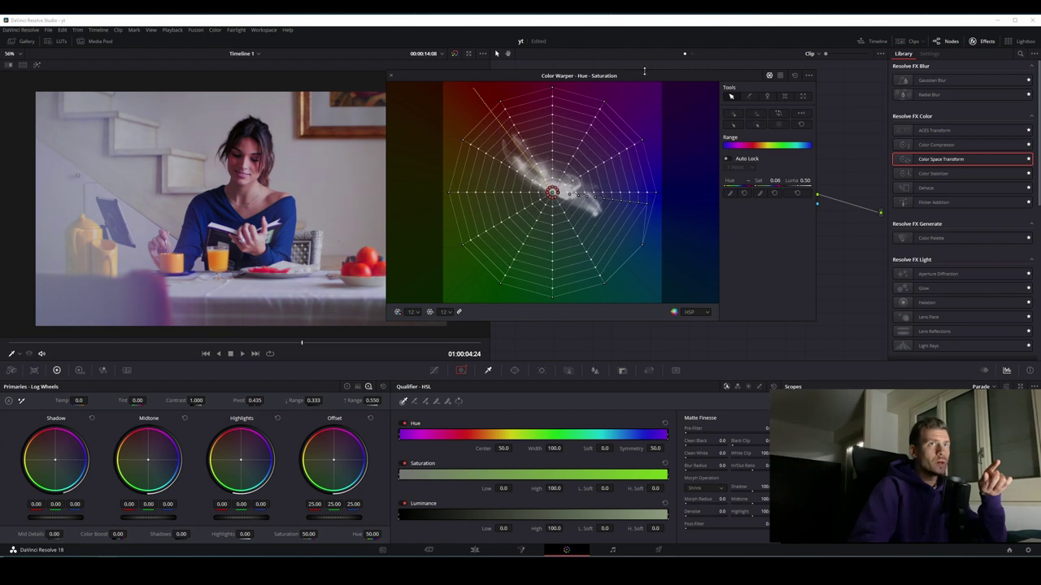
{"action": "left_click_drag", "start_coordinate": [468, 71], "coordinate": [601, 76]}
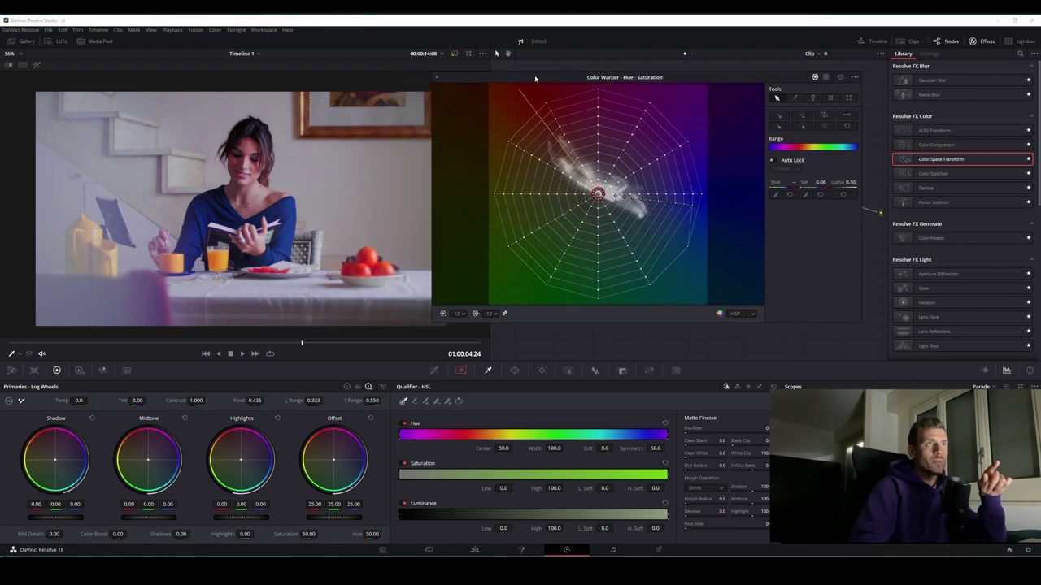
{"action": "scroll", "coordinate": [279, 192], "scroll_direction": "up", "scroll_amount": 4}
{"action": "scroll", "coordinate": [279, 192], "scroll_direction": "up", "scroll_amount": 3}
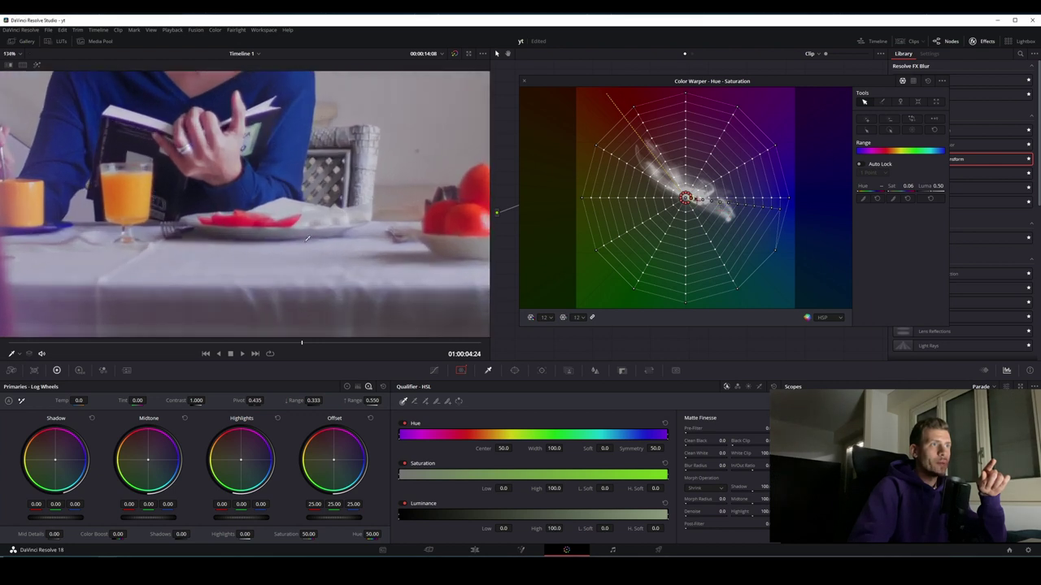
{"action": "left_click_drag", "start_coordinate": [890, 186], "coordinate": [874, 187]}
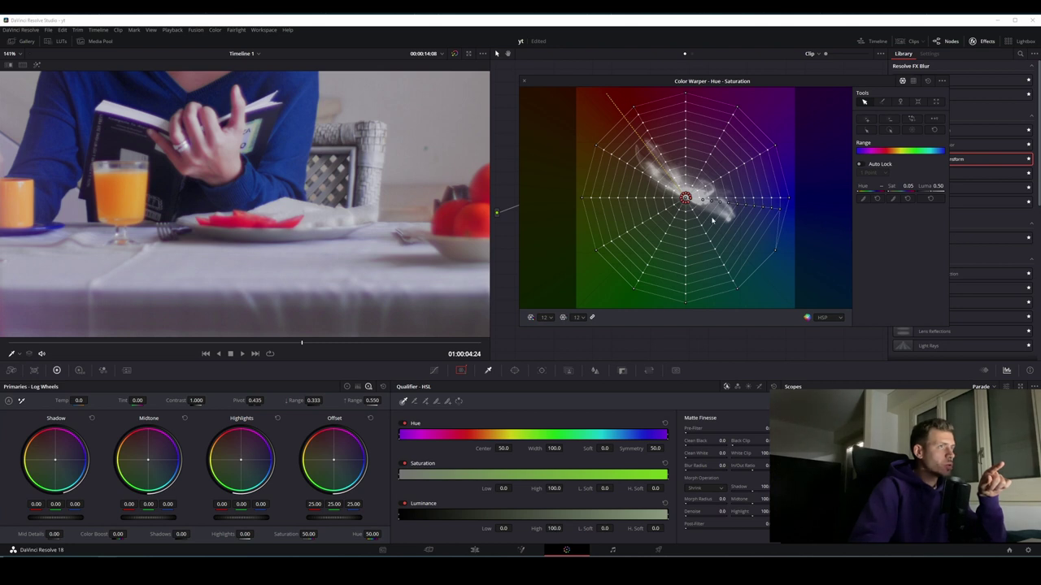
{"action": "scroll", "coordinate": [279, 233], "scroll_direction": "down", "scroll_amount": 5}
{"action": "scroll", "coordinate": [279, 233], "scroll_direction": "down", "scroll_amount": 3}
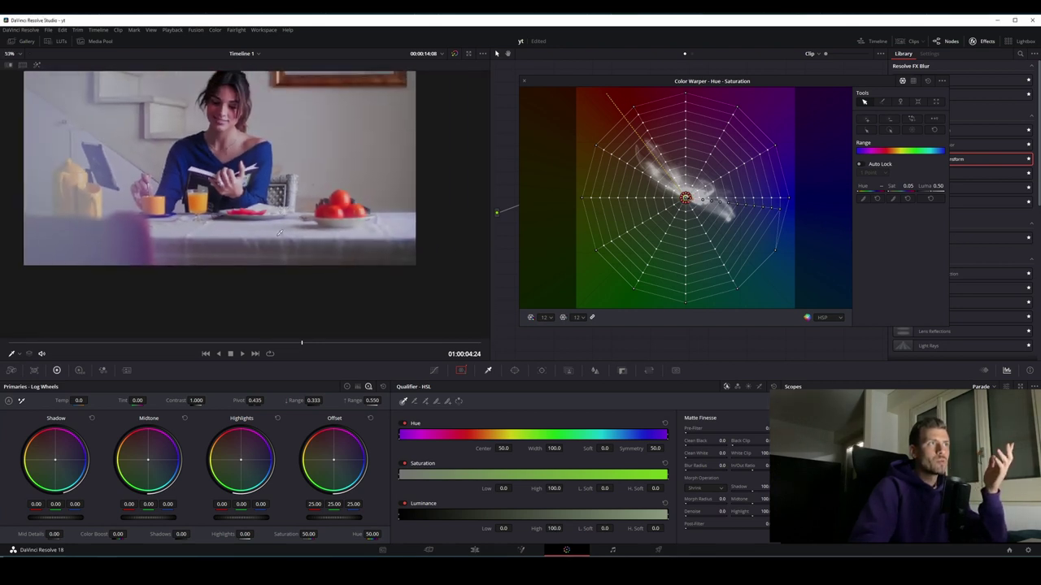
{"action": "scroll", "coordinate": [279, 233], "scroll_direction": "up", "scroll_amount": 1}
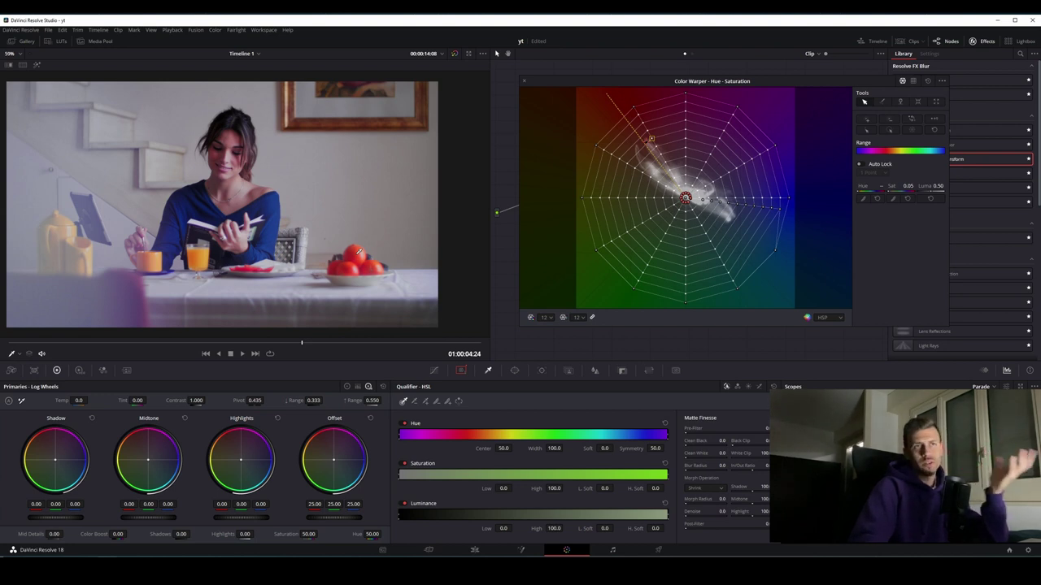
Select the tomatoes' red on the warper grid and enable Auto Lock with 3 Points
{"action": "left_click", "coordinate": [353, 253]}
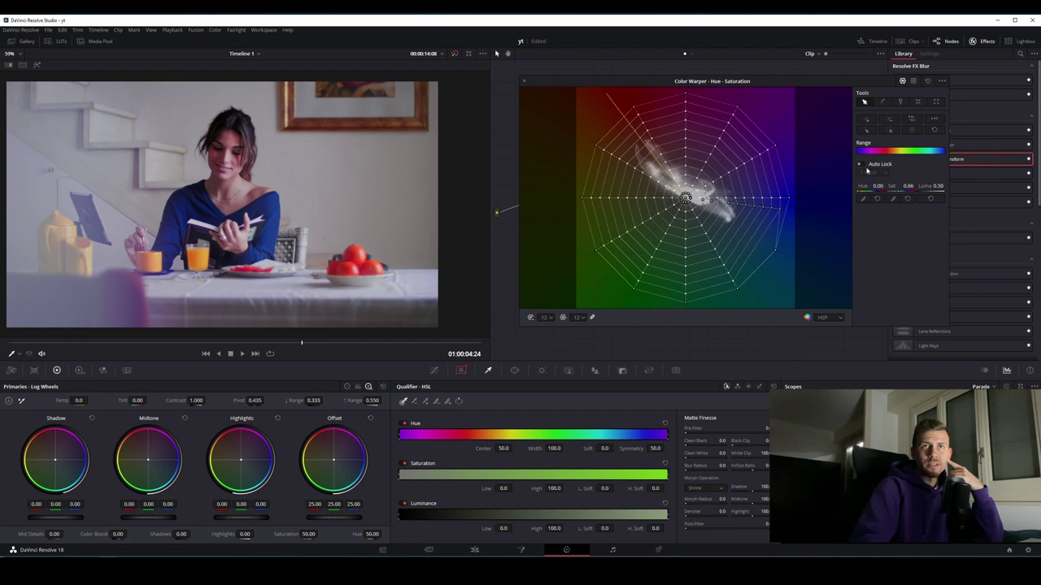
{"action": "left_click", "coordinate": [860, 165]}
{"action": "left_click", "coordinate": [884, 174]}
{"action": "left_click", "coordinate": [867, 204]}
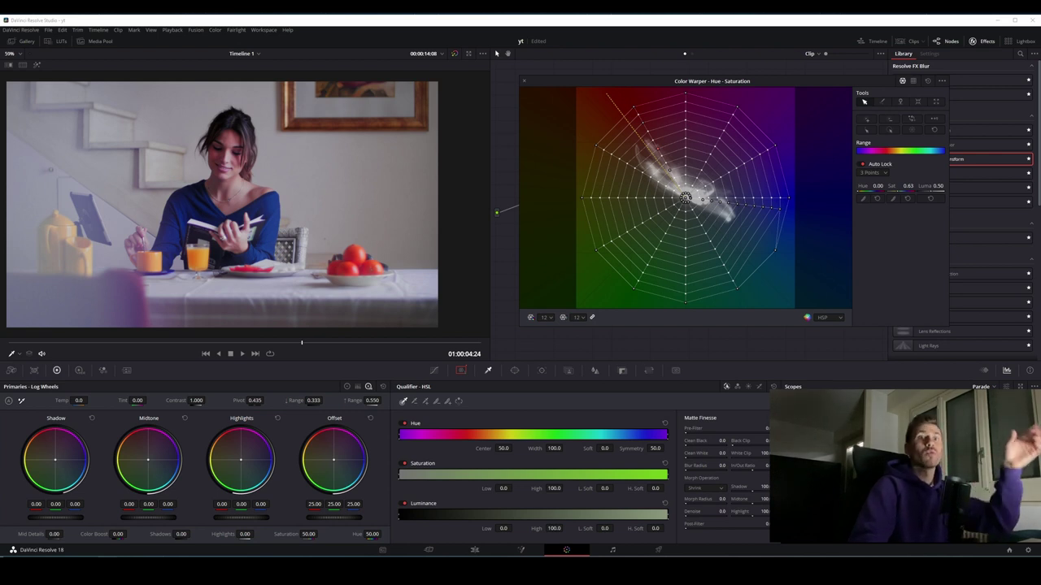
Resaturate the tomato-red point until its Sat reads 0.68
{"action": "left_click_drag", "start_coordinate": [908, 185], "coordinate": [898, 185]}
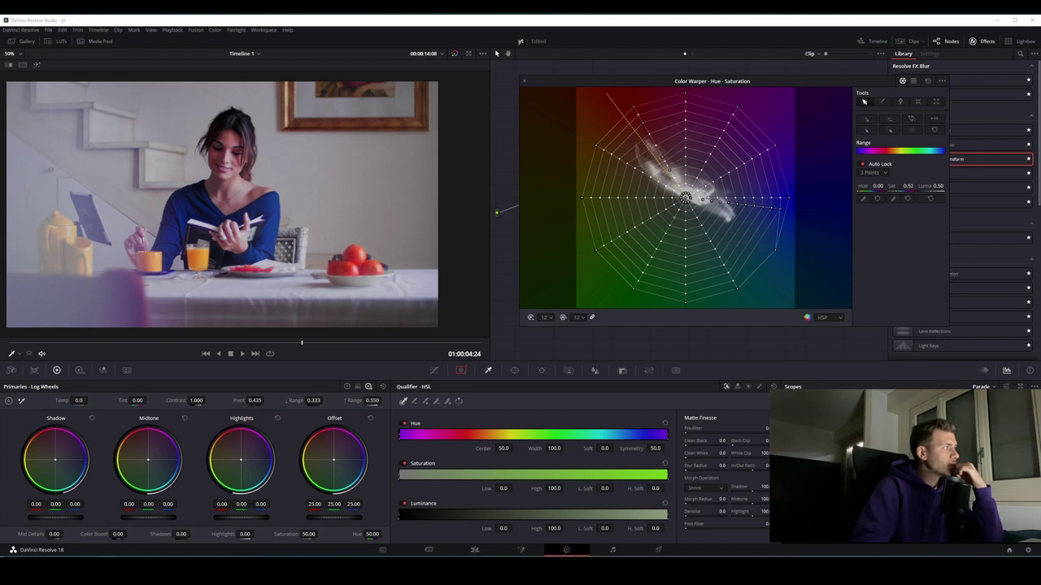
{"action": "mouse_move", "coordinate": [907, 185]}
{"action": "left_mouse_down"}
{"action": "mouse_move", "coordinate": [918, 185]}
{"action": "mouse_move", "coordinate": [897, 185]}
{"action": "left_mouse_up"}
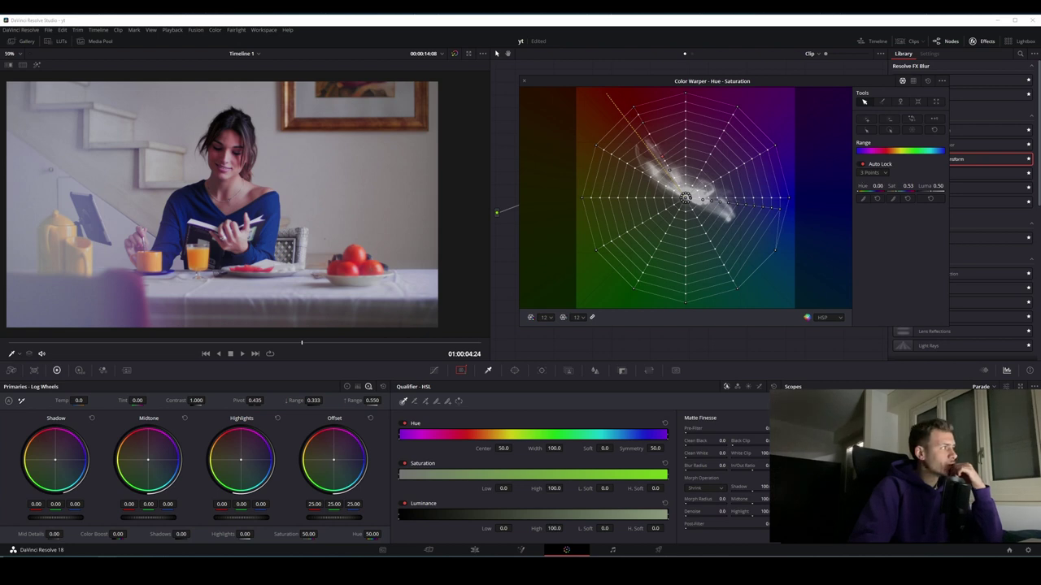
{"action": "key", "text": "Right"}
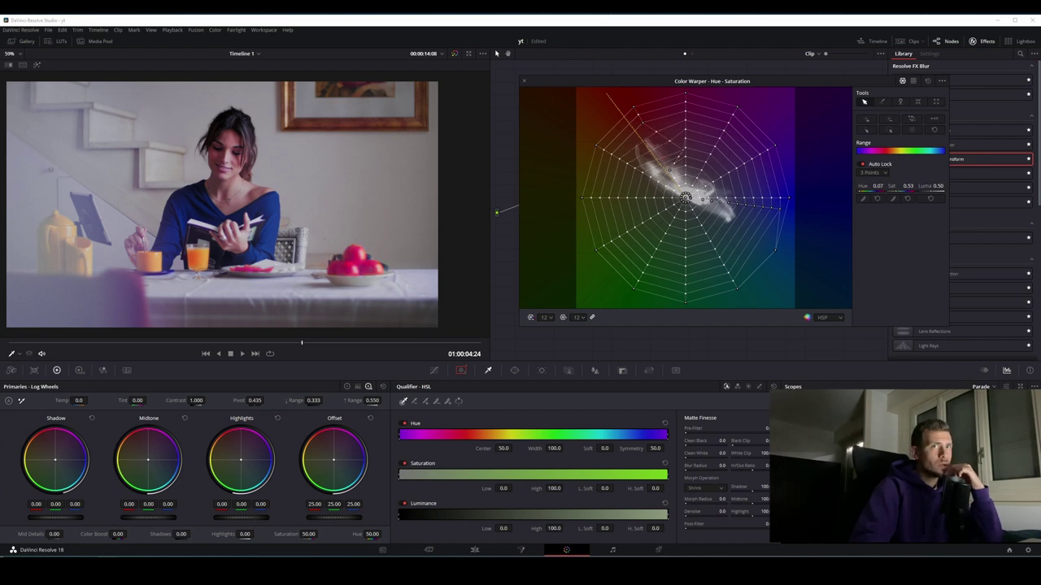
{"action": "key", "text": "Left"}
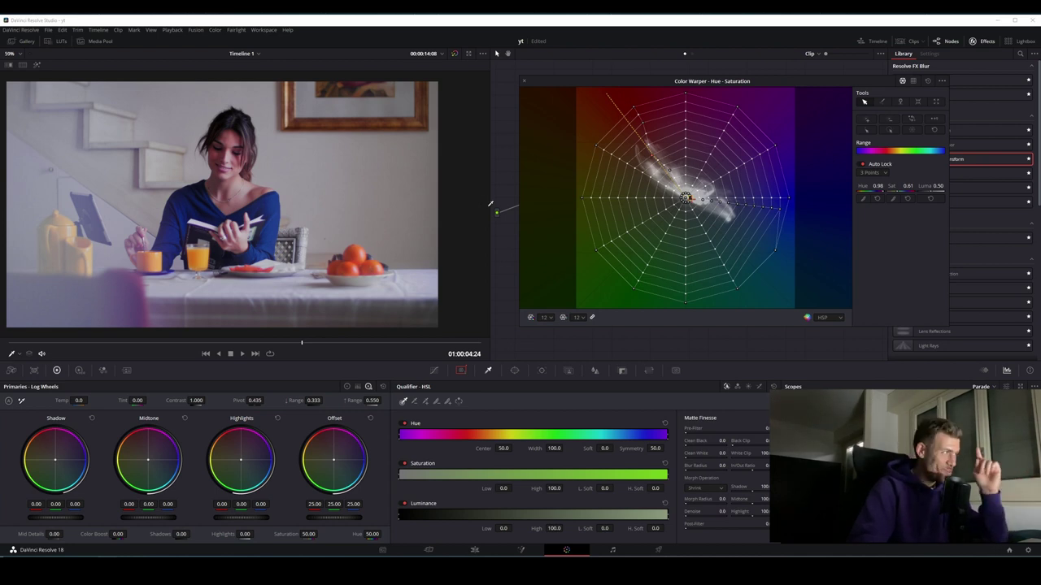
{"action": "mouse_move", "coordinate": [301, 342]}
{"action": "left_mouse_down"}
{"action": "mouse_move", "coordinate": [249, 343]}
{"action": "mouse_move", "coordinate": [297, 340]}
{"action": "mouse_move", "coordinate": [271, 330]}
{"action": "mouse_move", "coordinate": [308, 331]}
{"action": "mouse_move", "coordinate": [255, 325]}
{"action": "mouse_move", "coordinate": [277, 321]}
{"action": "left_mouse_up"}
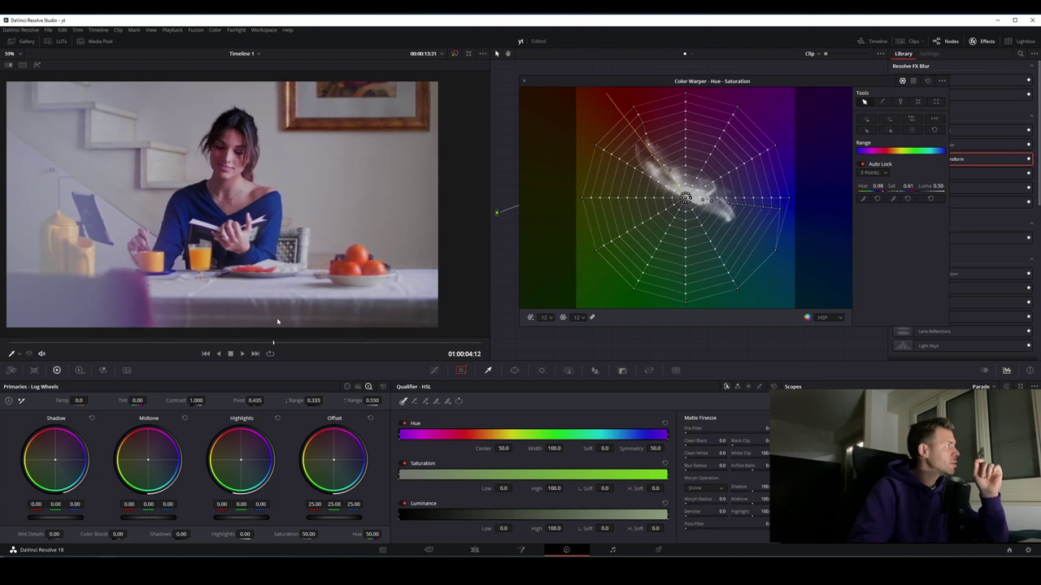
{"action": "left_click_drag", "start_coordinate": [888, 186], "coordinate": [893, 185]}
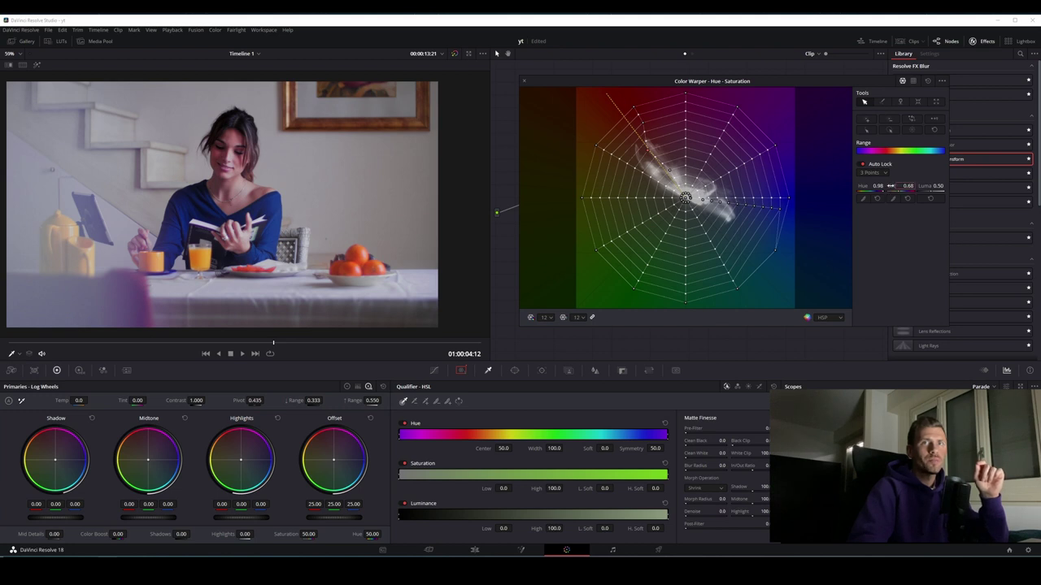
In the Color Warper, shift the sweater's hue toward blue and the tomatoes from red to orange
{"action": "left_click", "coordinate": [930, 81]}
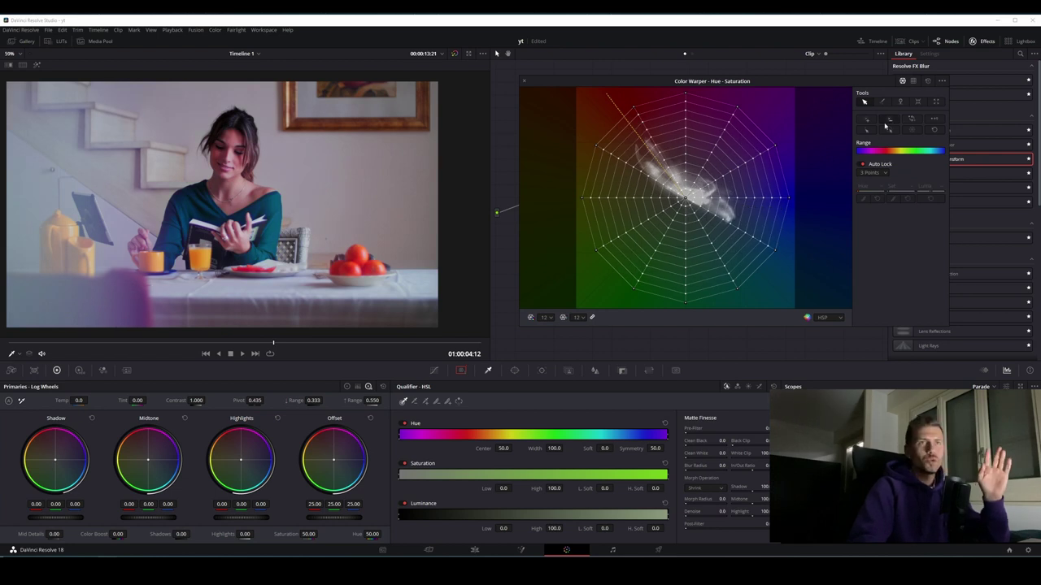
{"action": "left_click", "coordinate": [251, 199]}
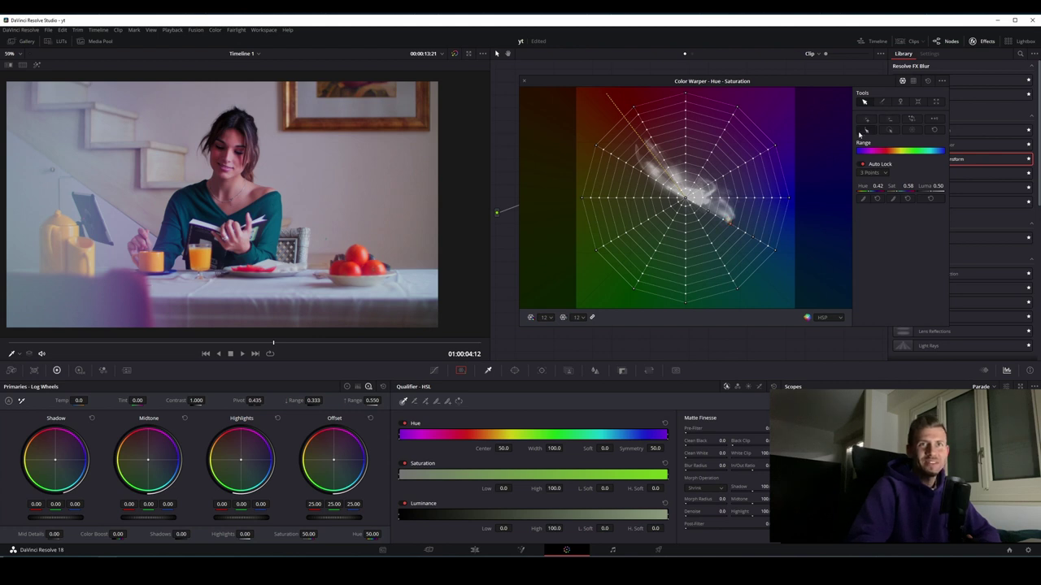
{"action": "left_click_drag", "start_coordinate": [863, 186], "coordinate": [841, 185]}
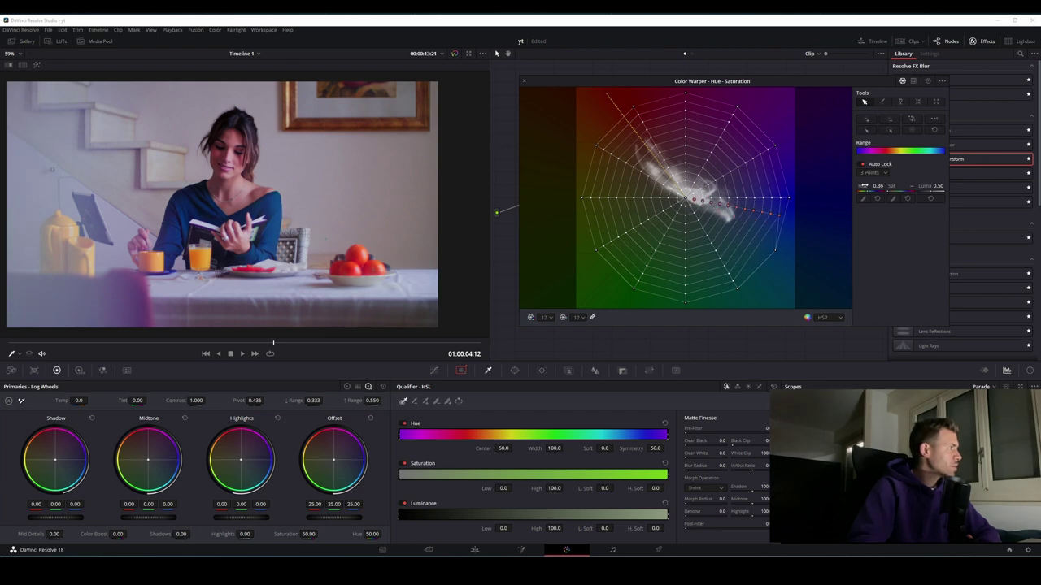
{"action": "left_click", "coordinate": [922, 134]}
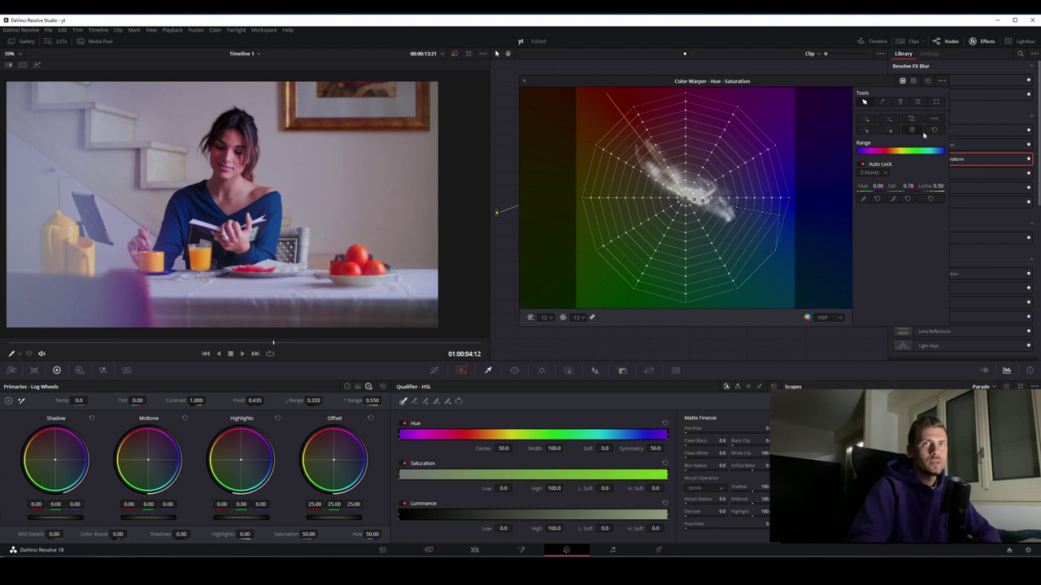
{"action": "left_click", "coordinate": [865, 132]}
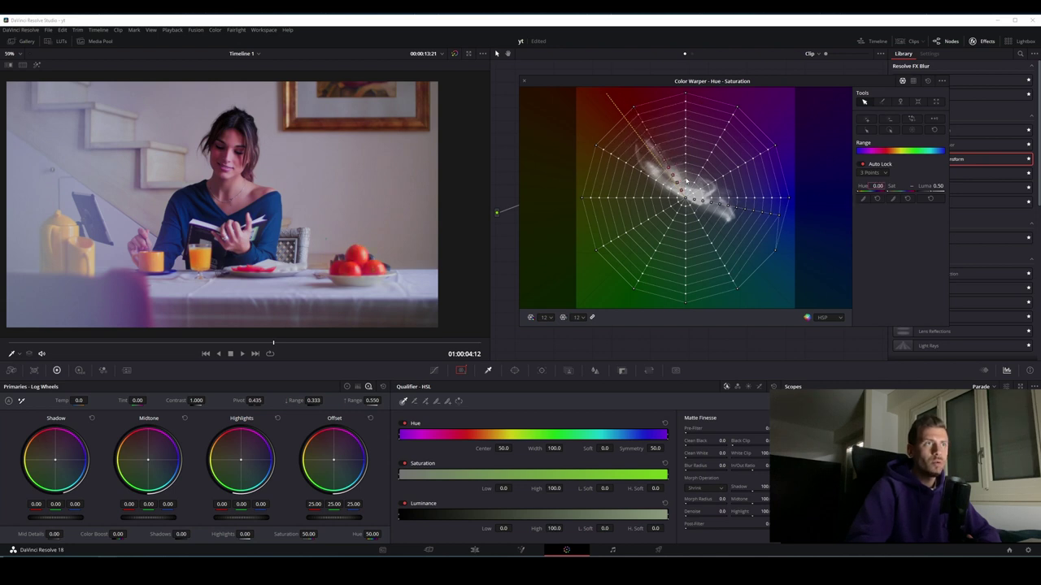
{"action": "left_click_drag", "start_coordinate": [667, 168], "coordinate": [662, 168]}
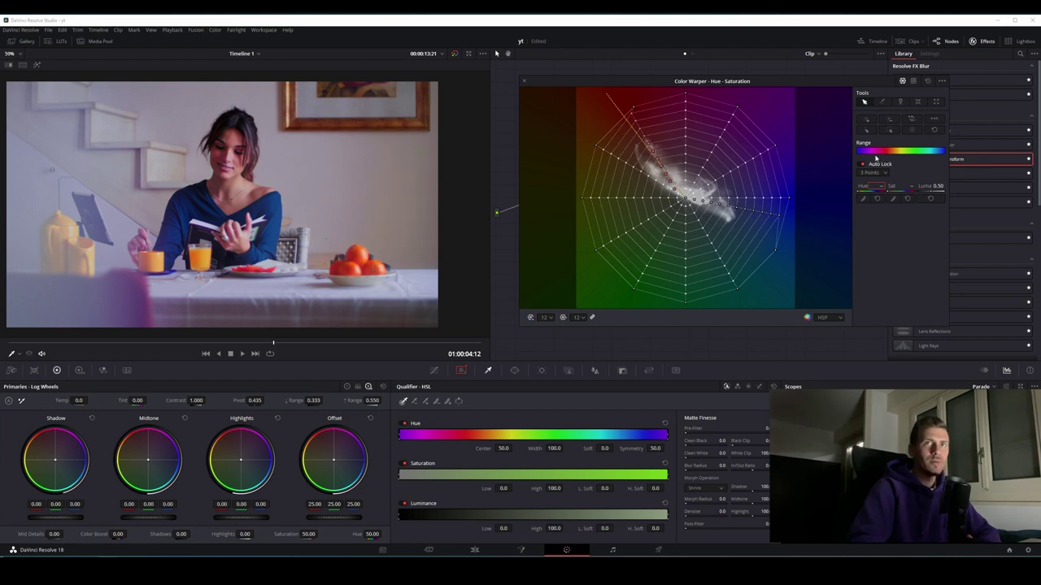
Reset the warper grid, rotate the sweater hue toward blue, and slightly desaturate the centre point
{"action": "left_click", "coordinate": [929, 82]}
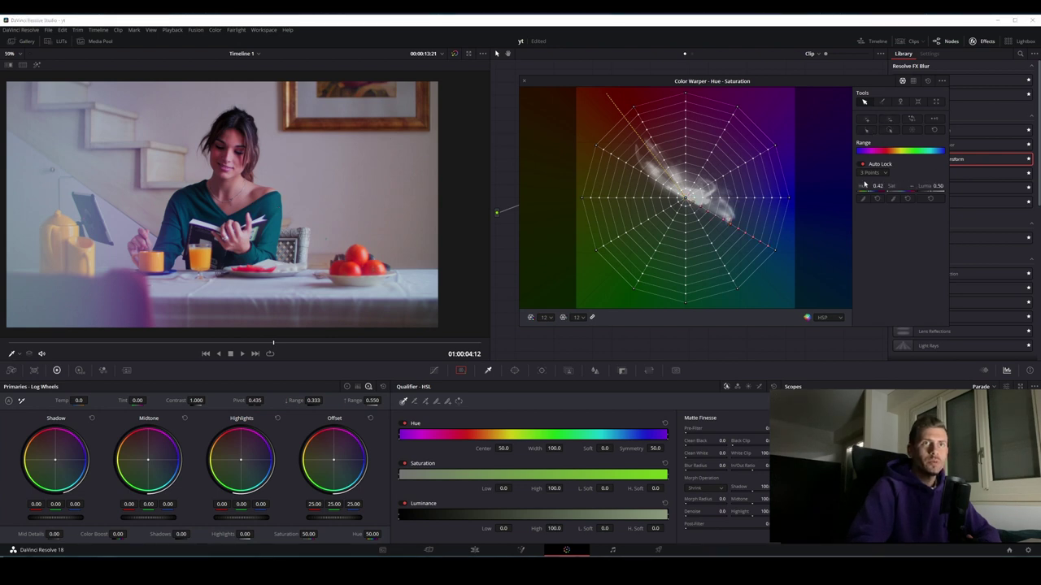
{"action": "left_click_drag", "start_coordinate": [736, 240], "coordinate": [781, 213]}
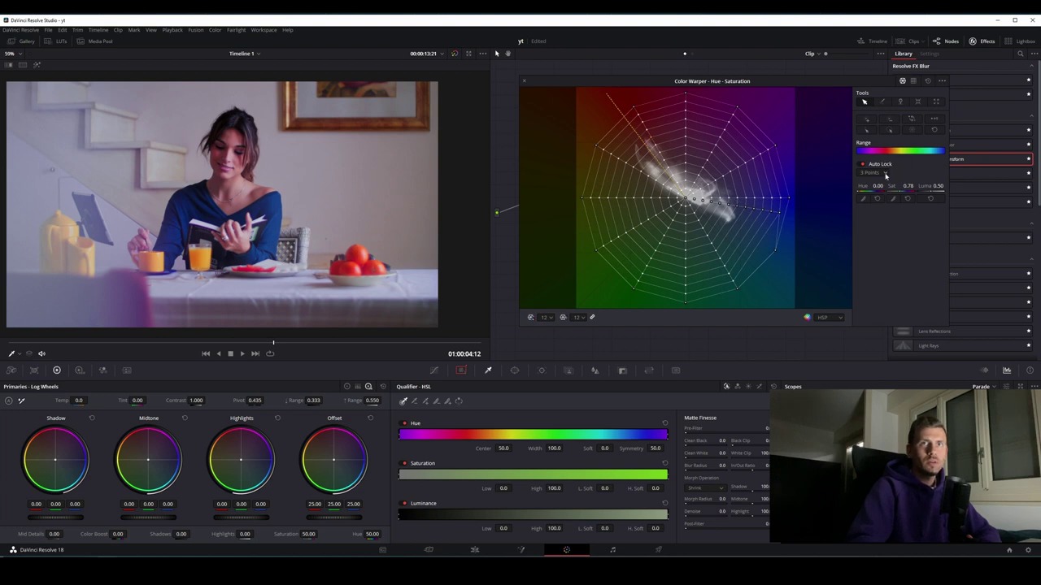
{"action": "left_click", "coordinate": [861, 164]}
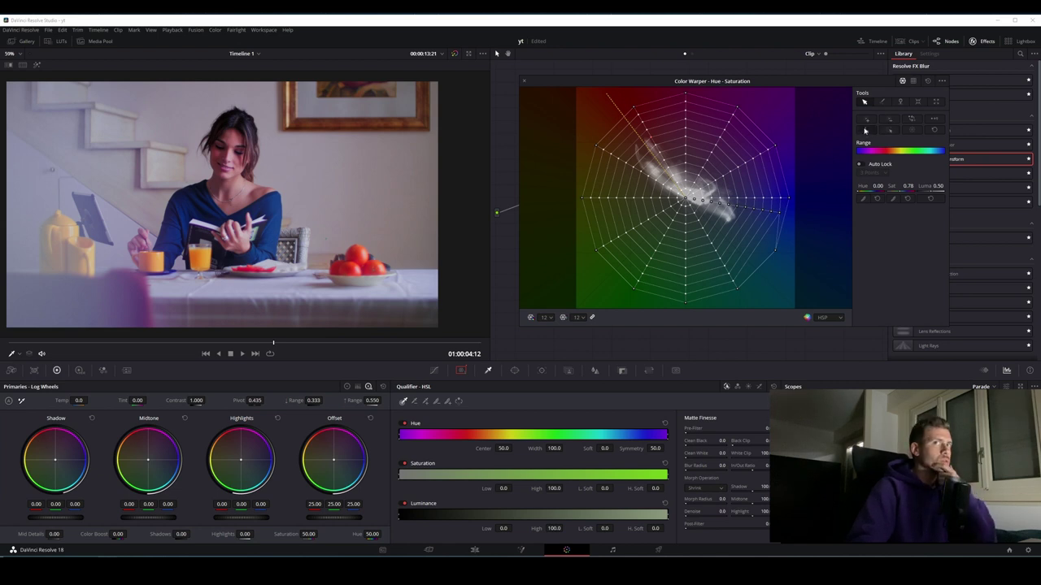
{"action": "left_click_drag", "start_coordinate": [898, 187], "coordinate": [890, 187]}
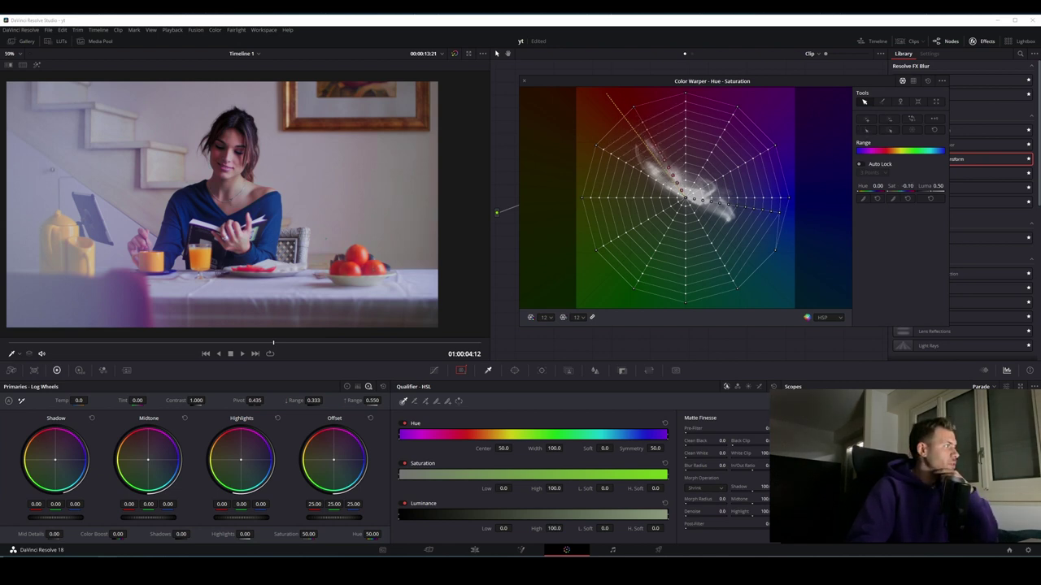
{"action": "left_click_drag", "start_coordinate": [898, 186], "coordinate": [905, 187]}
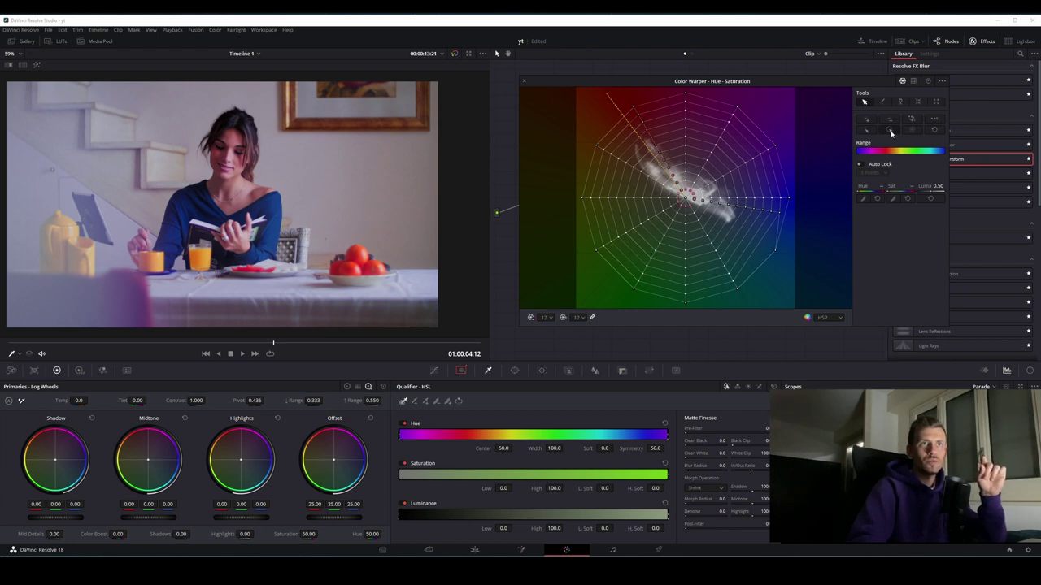
{"action": "left_click_drag", "start_coordinate": [894, 186], "coordinate": [890, 186]}
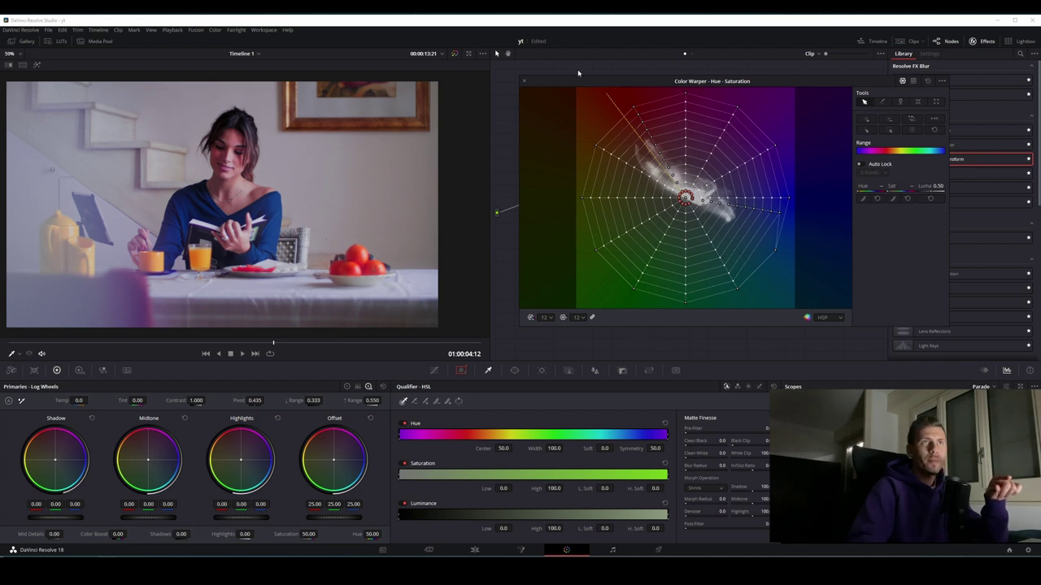
Dock the Color Warper, add parallel node 03 beside node 02, and show its window settings
{"action": "left_click", "coordinate": [525, 82]}
{"action": "key", "text": "alt+p"}
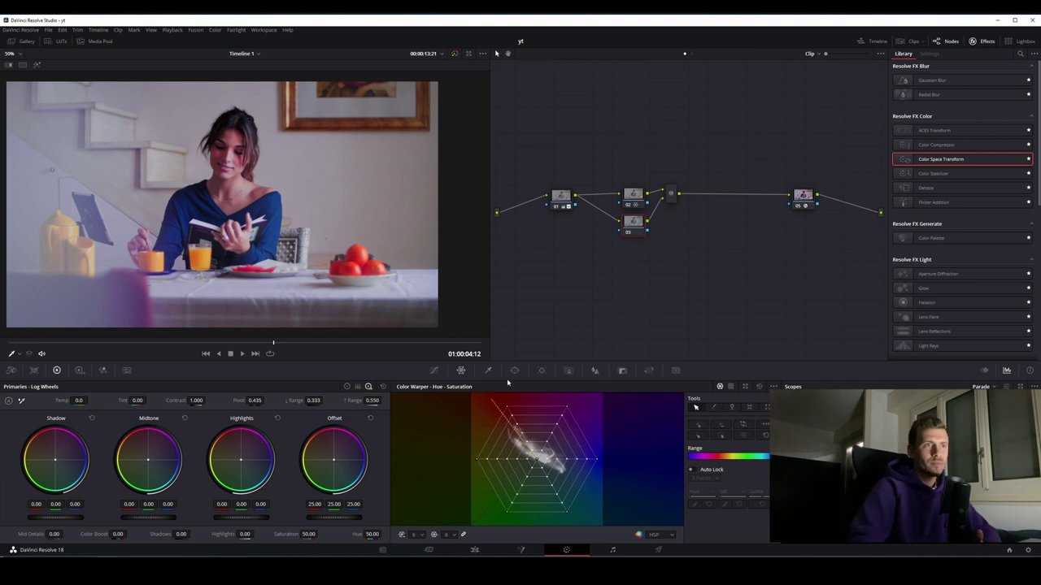
{"action": "left_click", "coordinate": [514, 370]}
Add a circle window to node 03, shrink it, and squash it into an ellipse over the tomatoes
{"action": "left_click", "coordinate": [407, 442]}
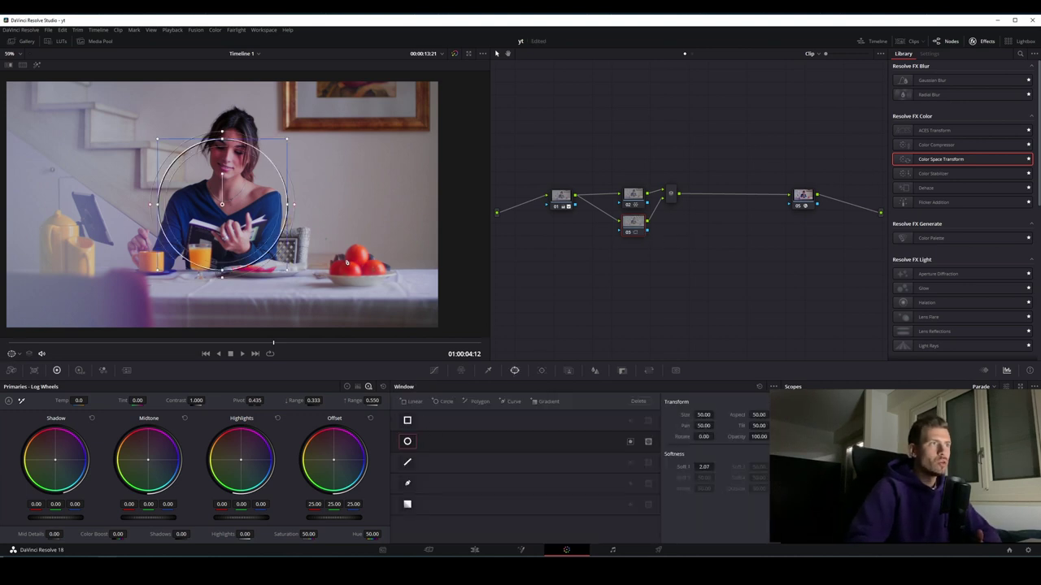
{"action": "left_click_drag", "start_coordinate": [221, 204], "coordinate": [351, 265]}
{"action": "left_click_drag", "start_coordinate": [414, 330], "coordinate": [399, 313]}
{"action": "left_click_drag", "start_coordinate": [348, 285], "coordinate": [356, 288]}
{"action": "left_click_drag", "start_coordinate": [359, 221], "coordinate": [358, 230]}
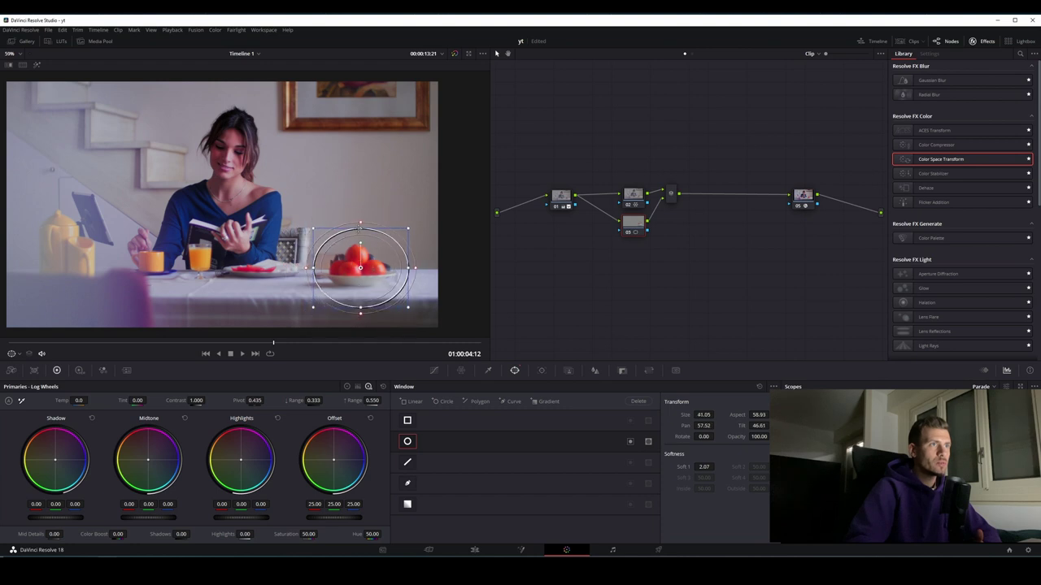
Widen the ellipse across the table, shift it slightly left and down, and scrub back to check it
{"action": "left_click", "coordinate": [435, 370]}
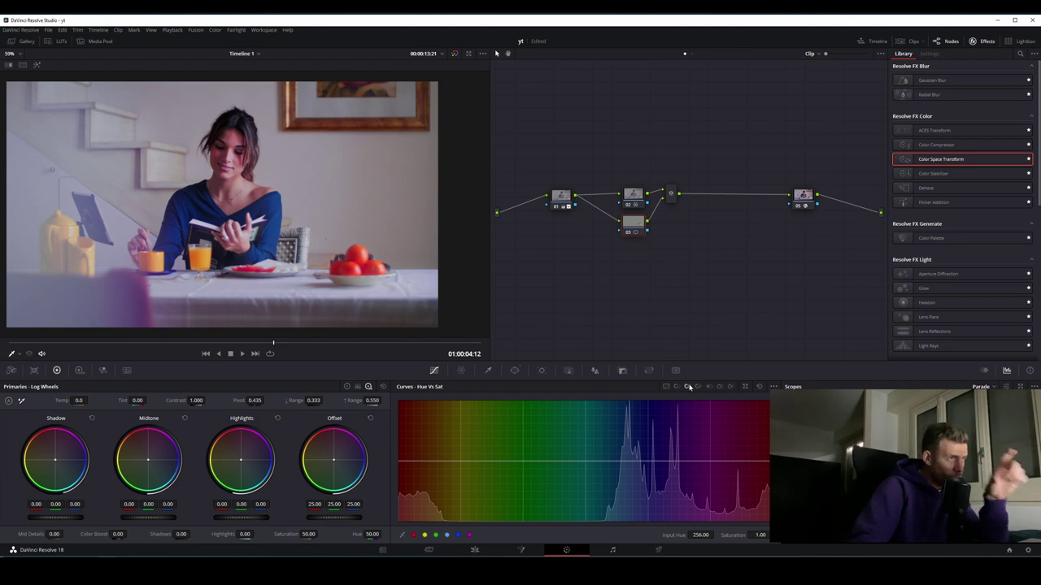
{"action": "left_click", "coordinate": [514, 370]}
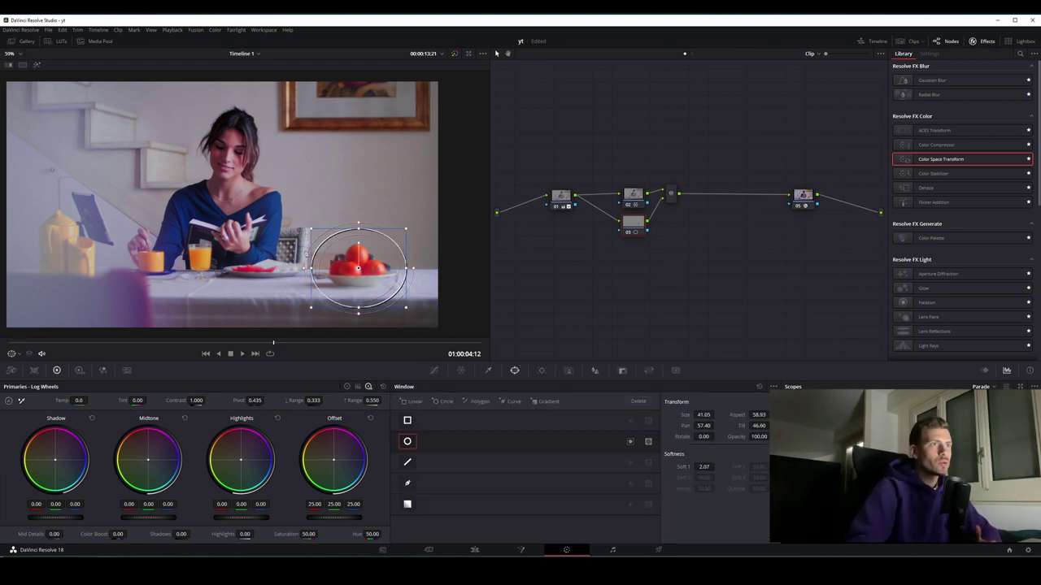
{"action": "left_click_drag", "start_coordinate": [269, 272], "coordinate": [212, 271]}
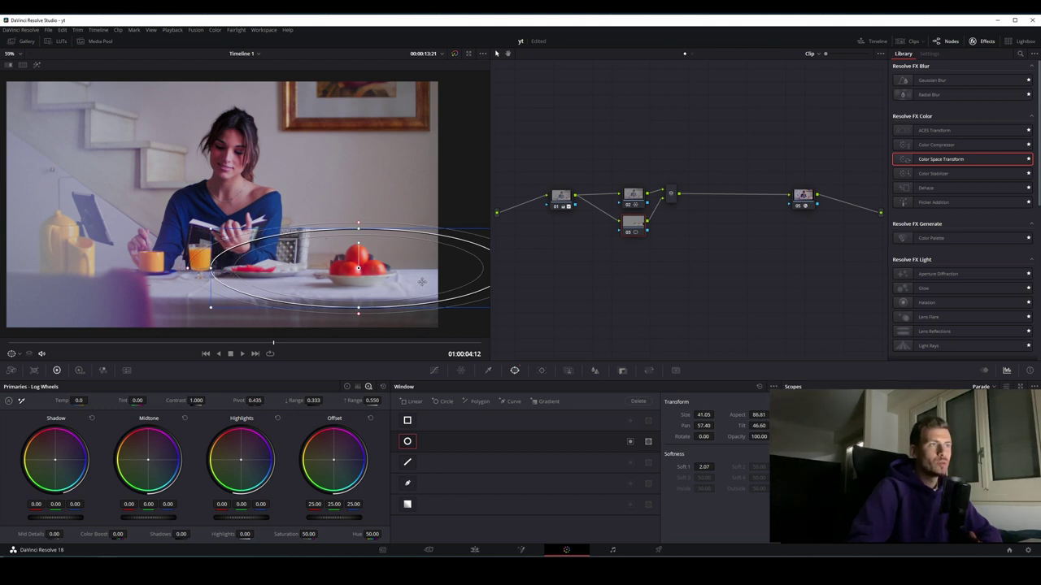
{"action": "left_click_drag", "start_coordinate": [398, 276], "coordinate": [388, 282]}
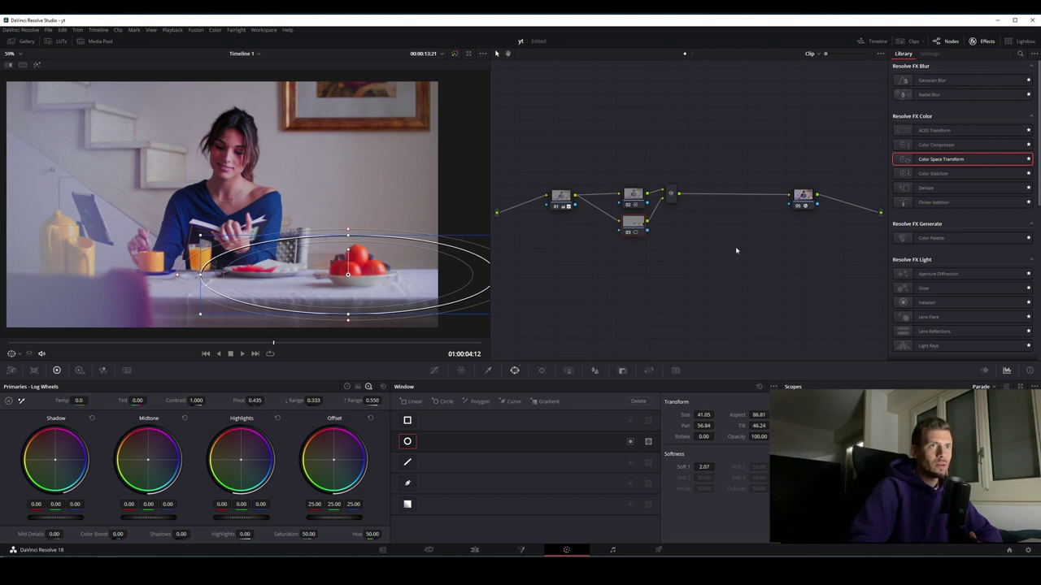
{"action": "mouse_move", "coordinate": [282, 346]}
{"action": "left_mouse_down"}
{"action": "mouse_move", "coordinate": [179, 339]}
{"action": "mouse_move", "coordinate": [235, 342]}
{"action": "left_mouse_up"}
Track the ellipse window forward and backward through the clip
{"action": "left_click", "coordinate": [542, 371]}
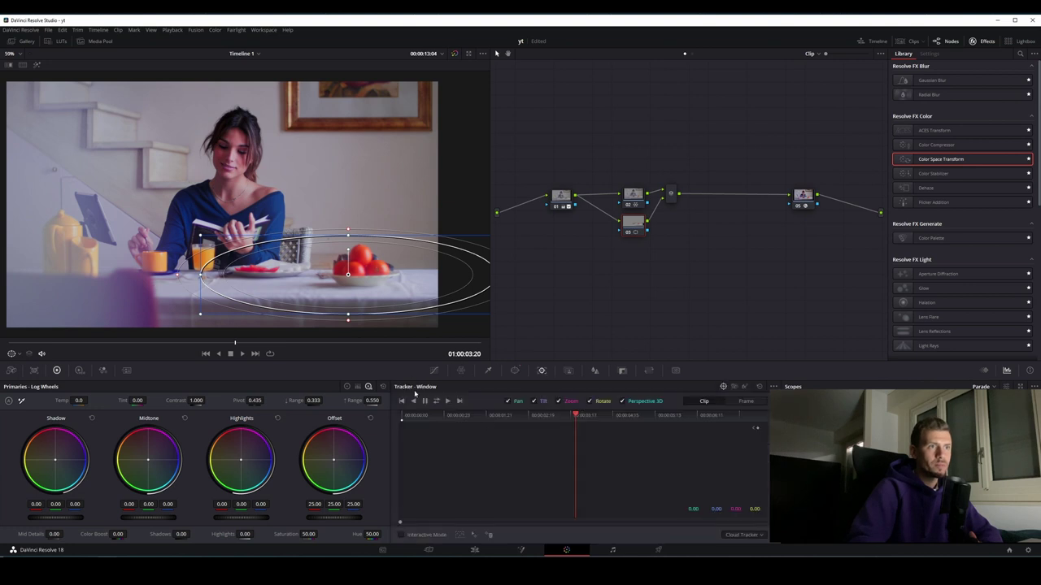
{"action": "left_click", "coordinate": [438, 402]}
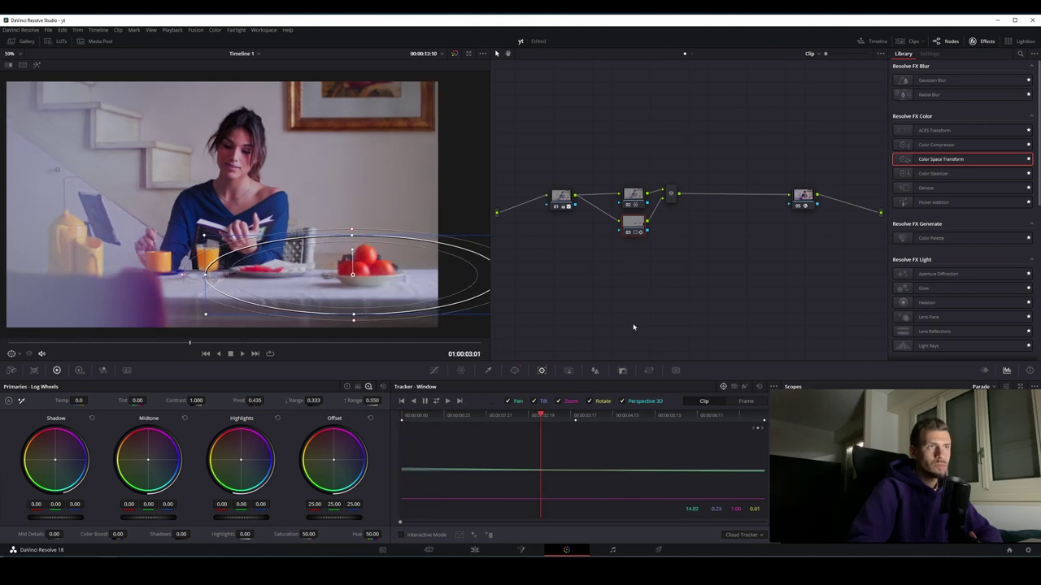
{"action": "left_click", "coordinate": [435, 372]}
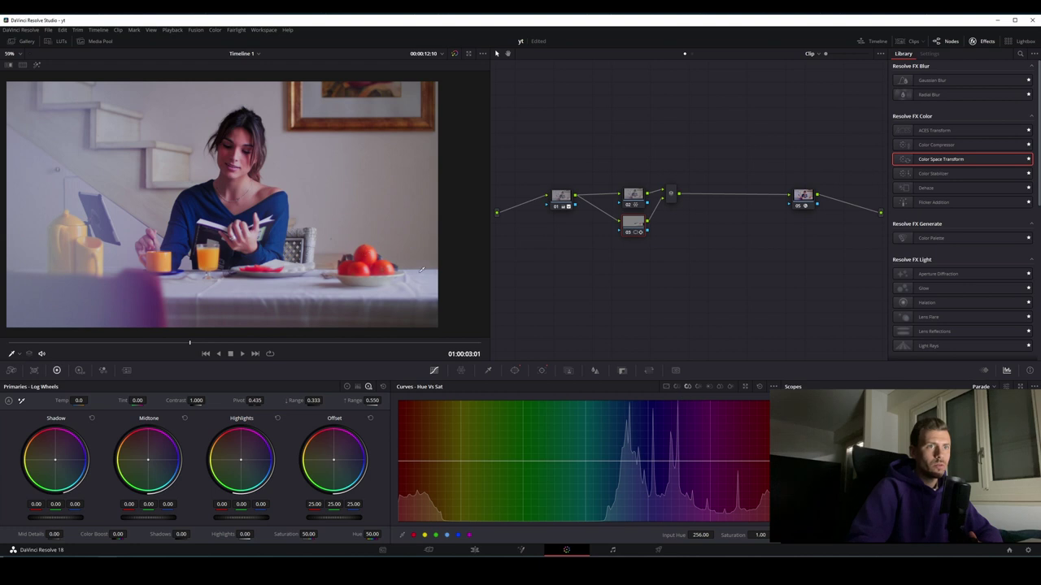
Set node 03's Color Warper mesh to 12 by 12, then pull one spoke inward to about -0.11 saturation
{"action": "left_click", "coordinate": [461, 371]}
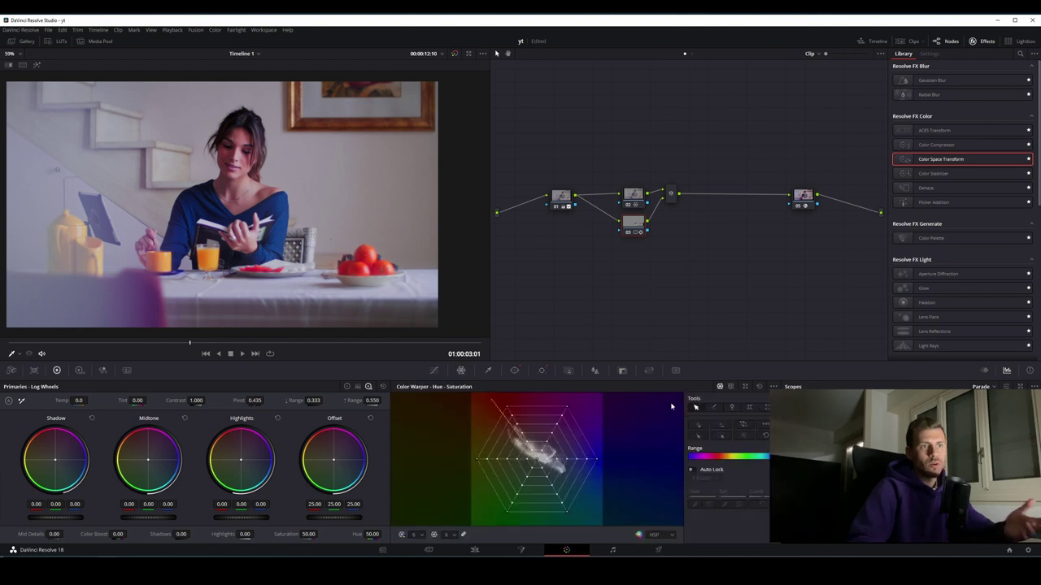
{"action": "left_click", "coordinate": [416, 534]}
{"action": "left_click", "coordinate": [417, 506]}
{"action": "left_click", "coordinate": [517, 426]}
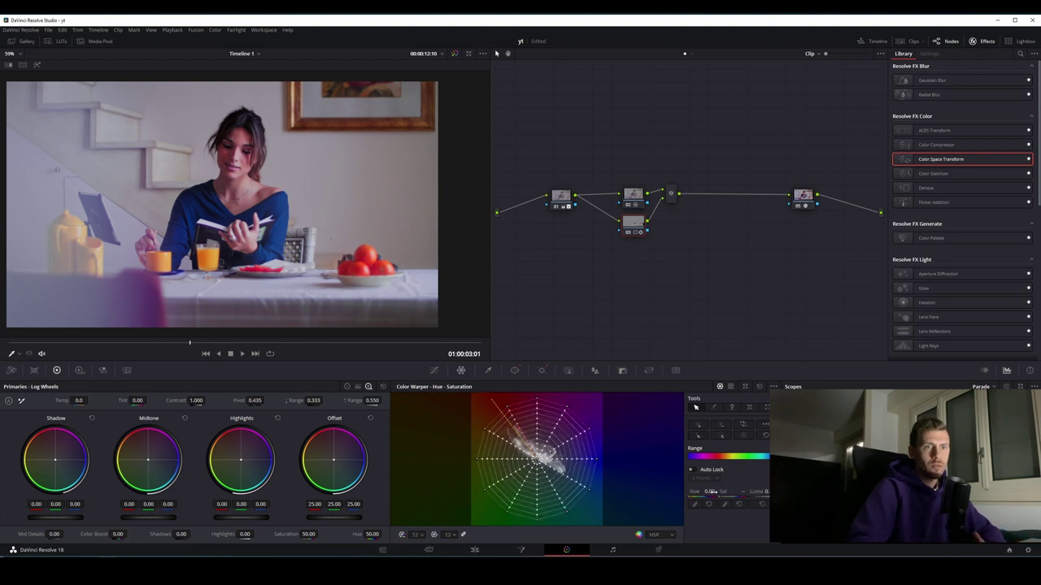
{"action": "left_click_drag", "start_coordinate": [726, 491], "coordinate": [707, 491]}
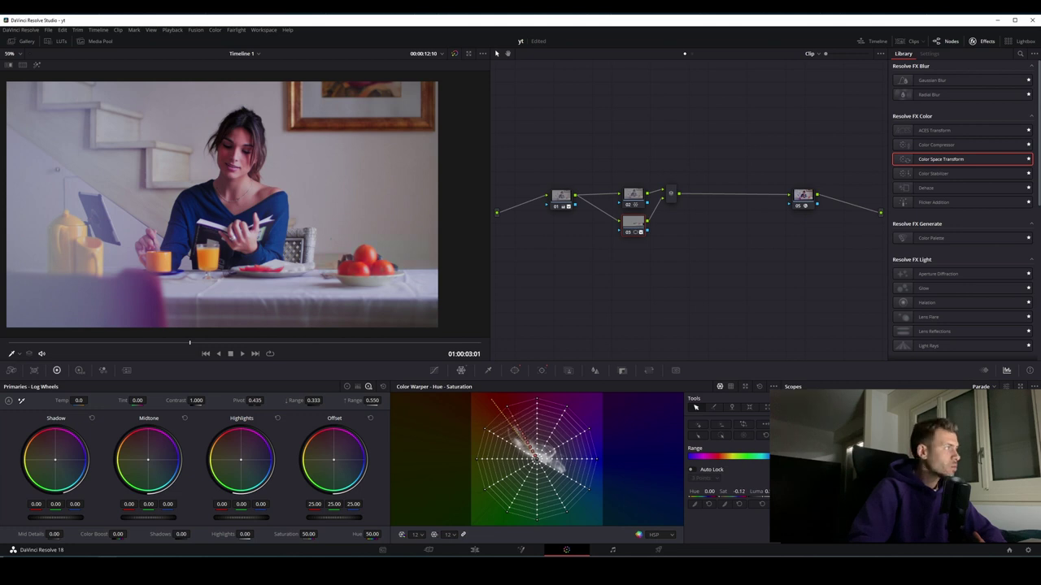
{"action": "left_click_drag", "start_coordinate": [739, 492], "coordinate": [742, 491]}
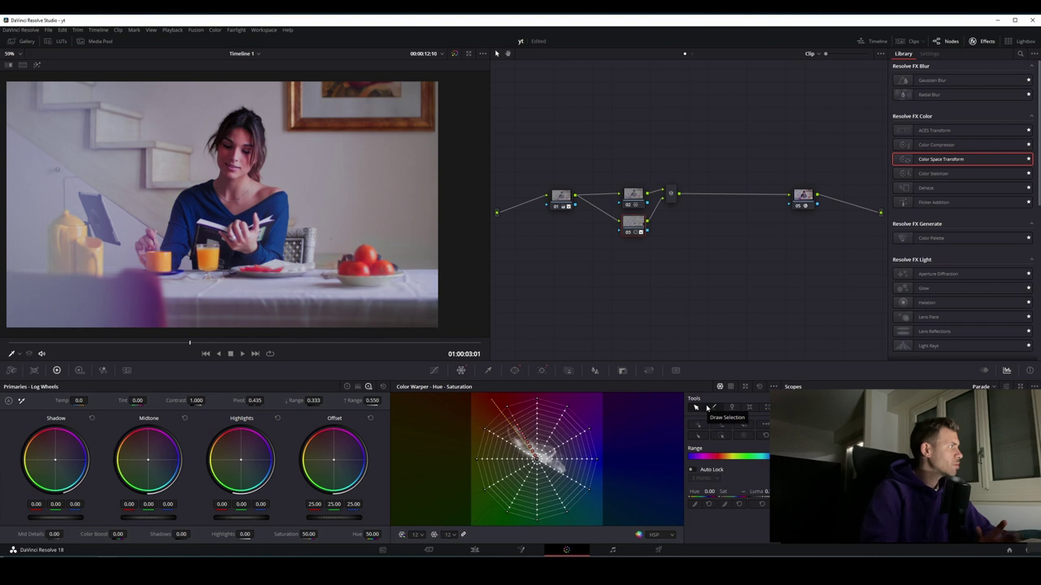
Flatten node 03's ellipse into a thin band (Size 26.66, Aspect 91.43), then jump to 01:00:01:23
{"action": "left_click", "coordinate": [515, 370]}
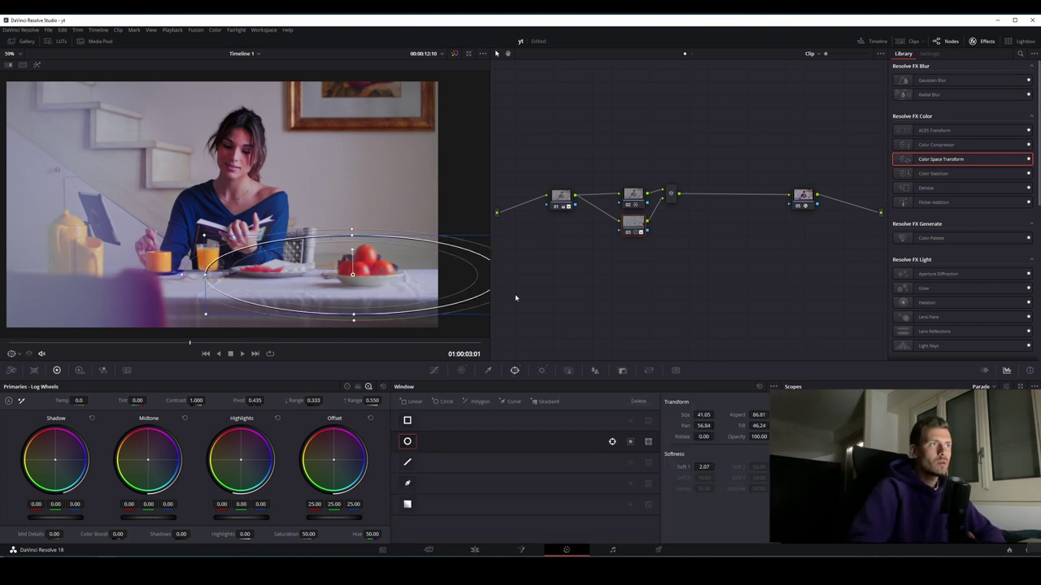
{"action": "left_click_drag", "start_coordinate": [351, 235], "coordinate": [352, 245]}
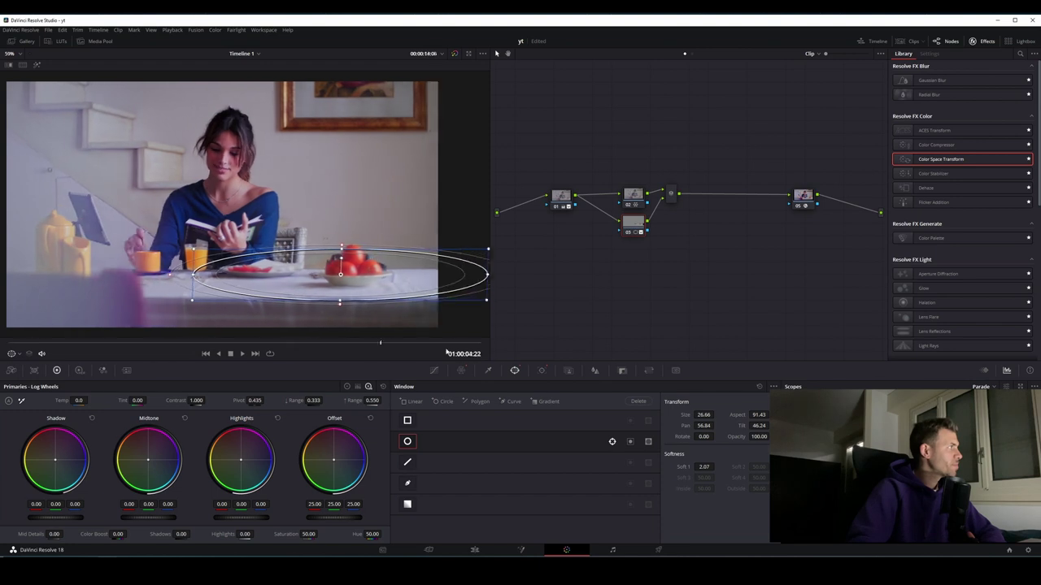
{"action": "left_click", "coordinate": [124, 342]}
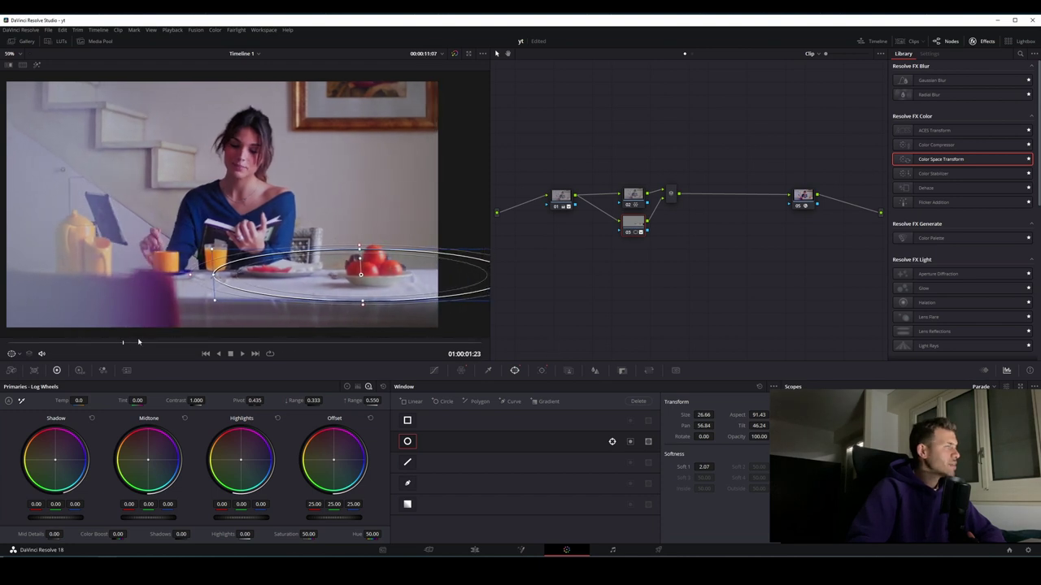
Select node 01 and display its primaries as standard Color Wheels
{"action": "left_click", "coordinate": [562, 261]}
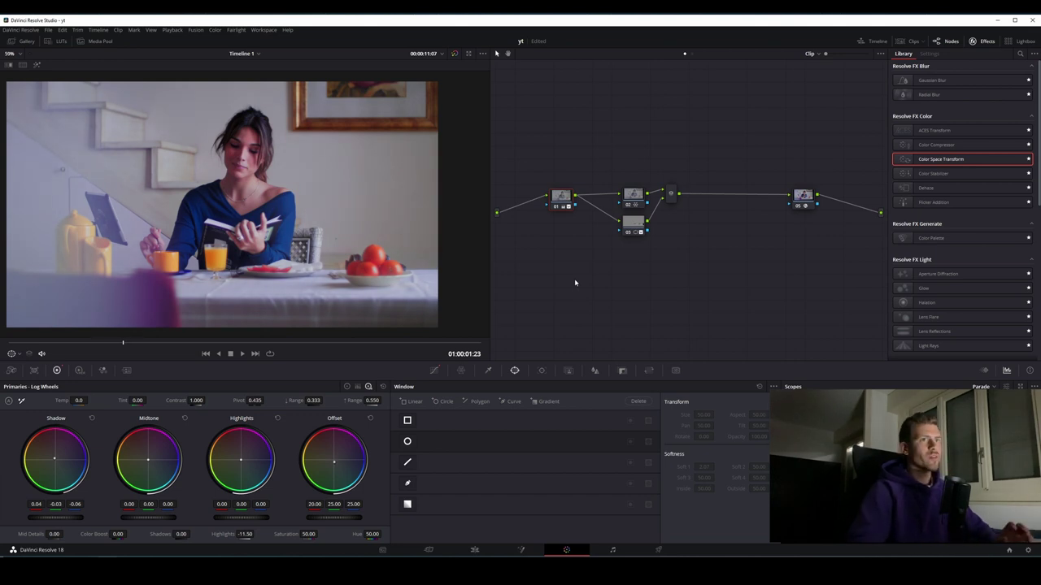
{"action": "left_click_drag", "start_coordinate": [561, 195], "coordinate": [555, 195]}
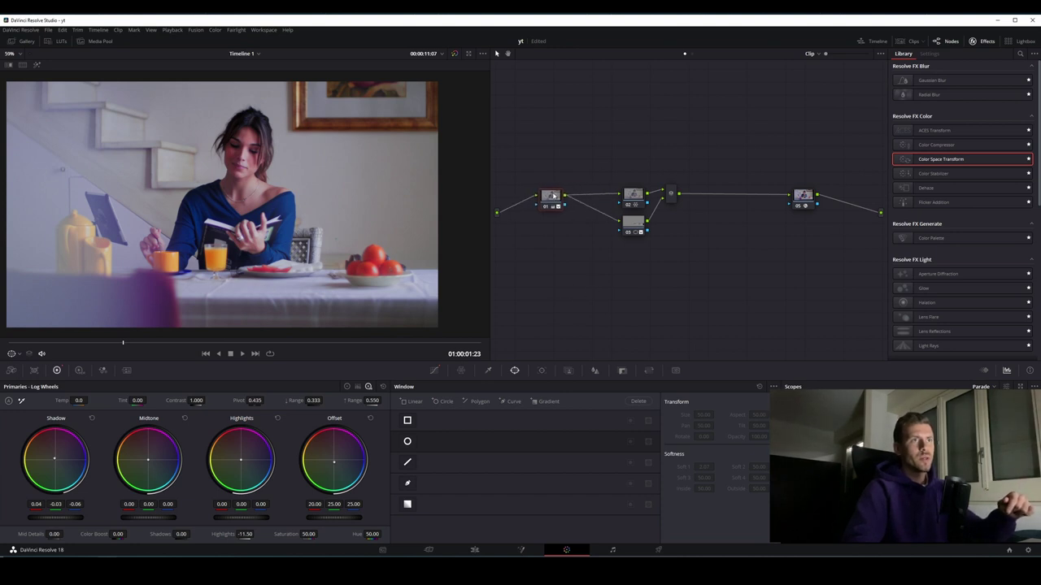
{"action": "left_click", "coordinate": [346, 387]}
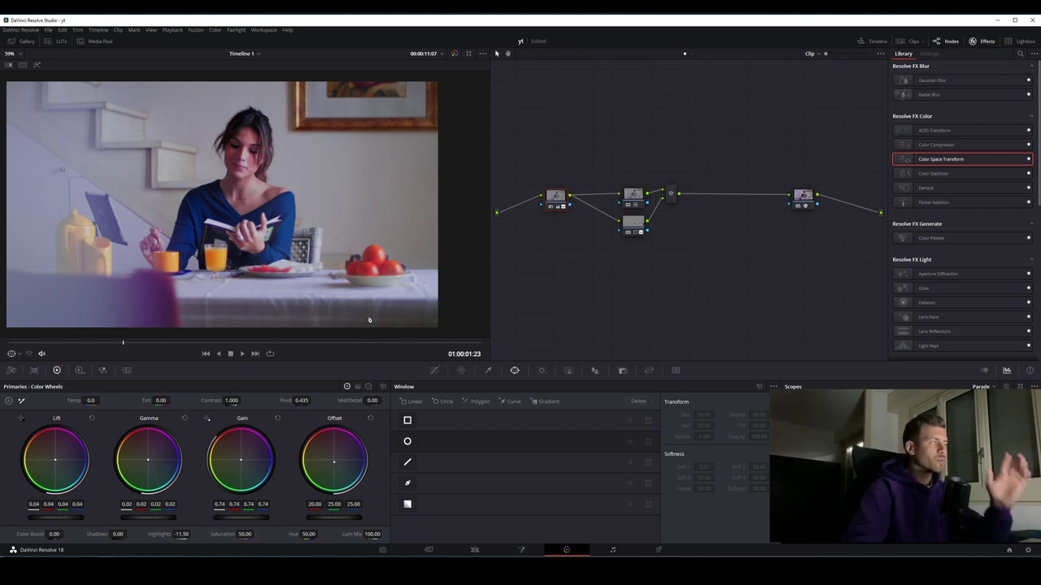
Add serial node 05 after the mixer and place it just before node 06
{"action": "left_click", "coordinate": [674, 196]}
{"action": "key", "text": "alt+s"}
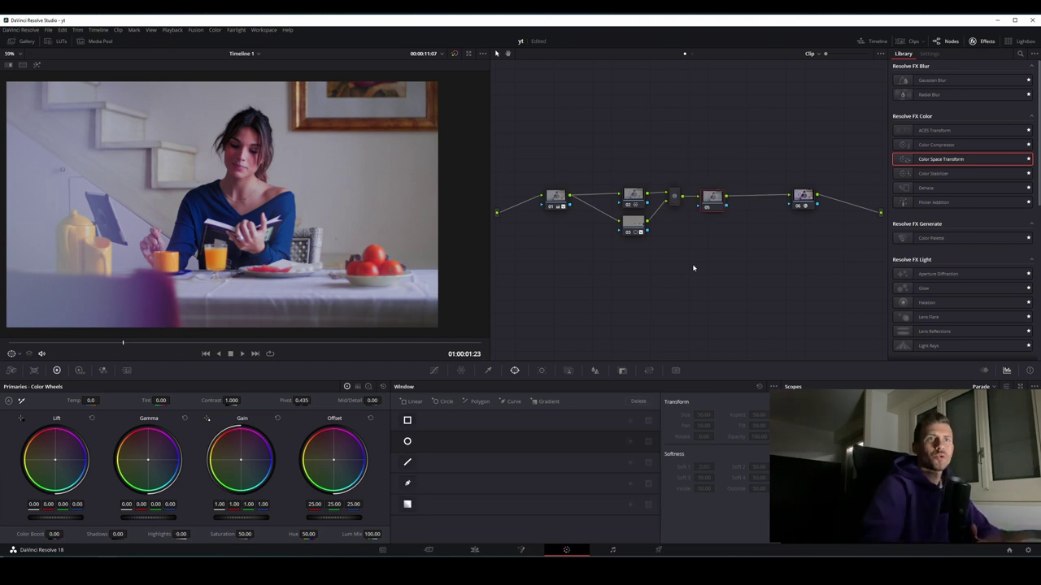
{"action": "left_click_drag", "start_coordinate": [716, 196], "coordinate": [766, 196]}
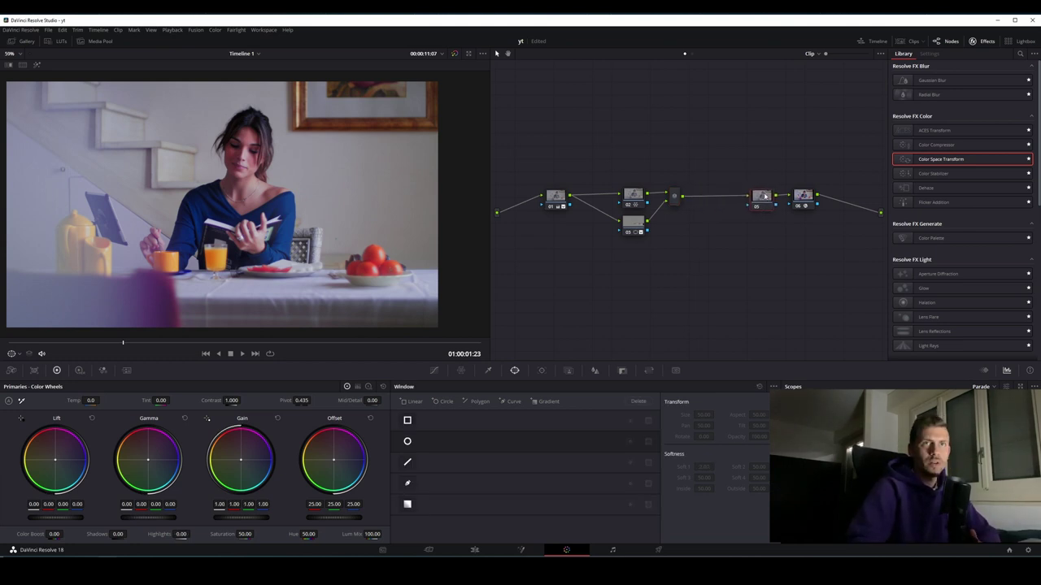
On the custom luminance curve, lower the white point, lift the black point and brighten midtones
{"action": "left_click", "coordinate": [436, 370]}
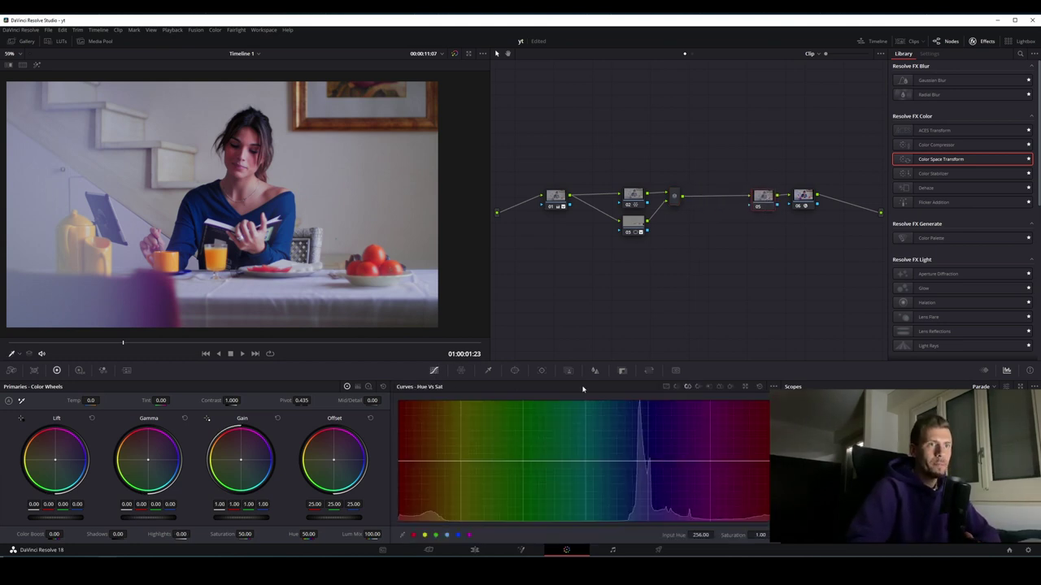
{"action": "left_click", "coordinate": [667, 387]}
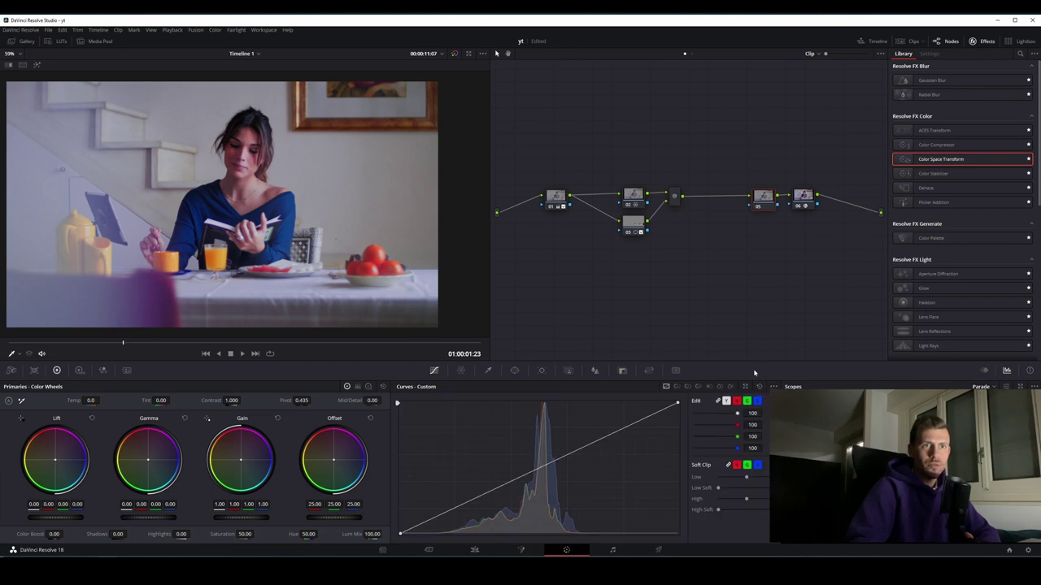
{"action": "left_click_drag", "start_coordinate": [678, 404], "coordinate": [683, 420]}
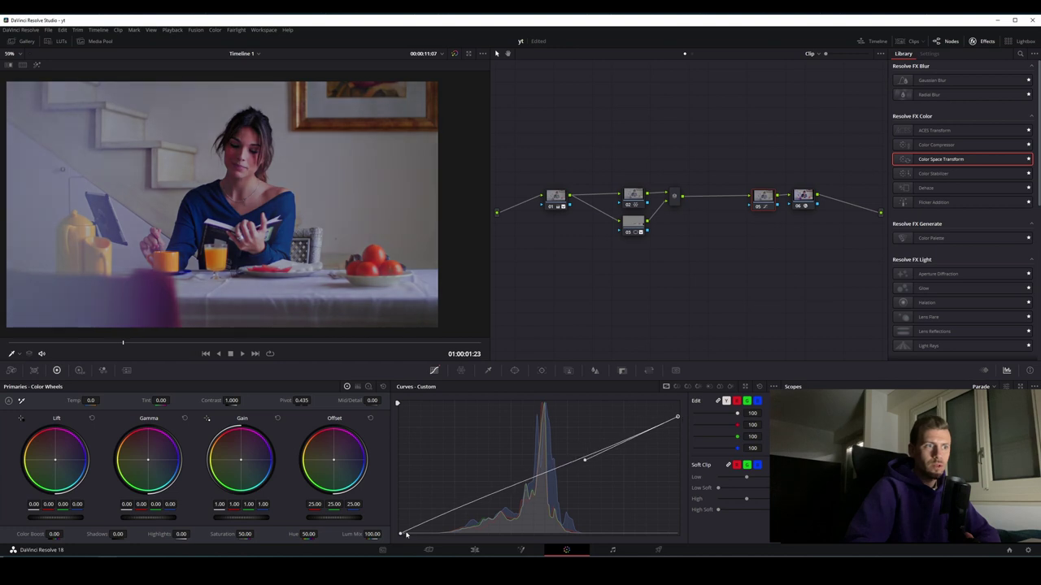
{"action": "left_click_drag", "start_coordinate": [406, 533], "coordinate": [393, 527]}
{"action": "left_click", "coordinate": [677, 417]}
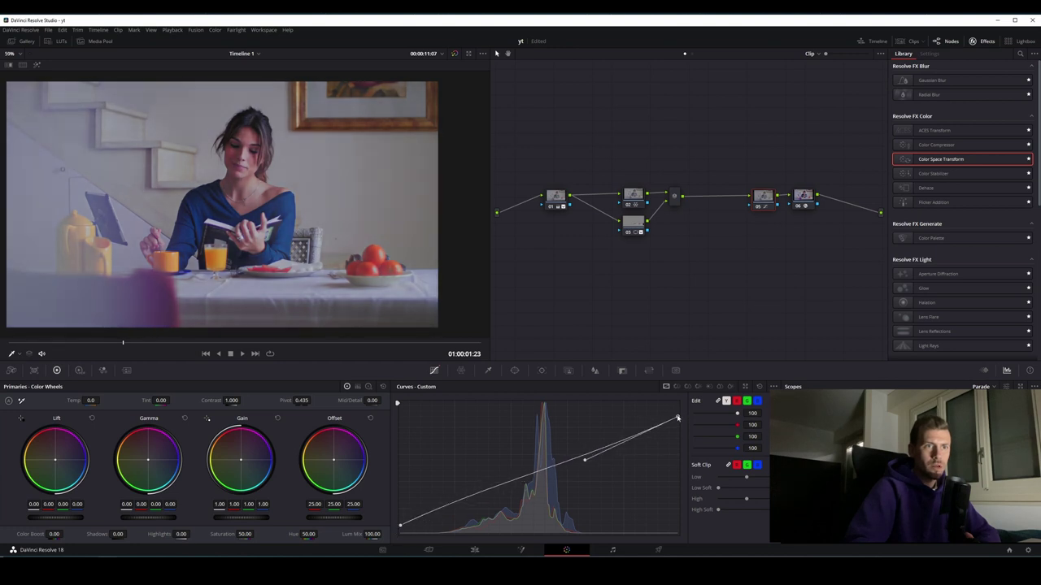
{"action": "mouse_move", "coordinate": [585, 464]}
{"action": "left_mouse_down"}
{"action": "mouse_move", "coordinate": [567, 432]}
{"action": "mouse_move", "coordinate": [574, 435]}
{"action": "left_mouse_up"}
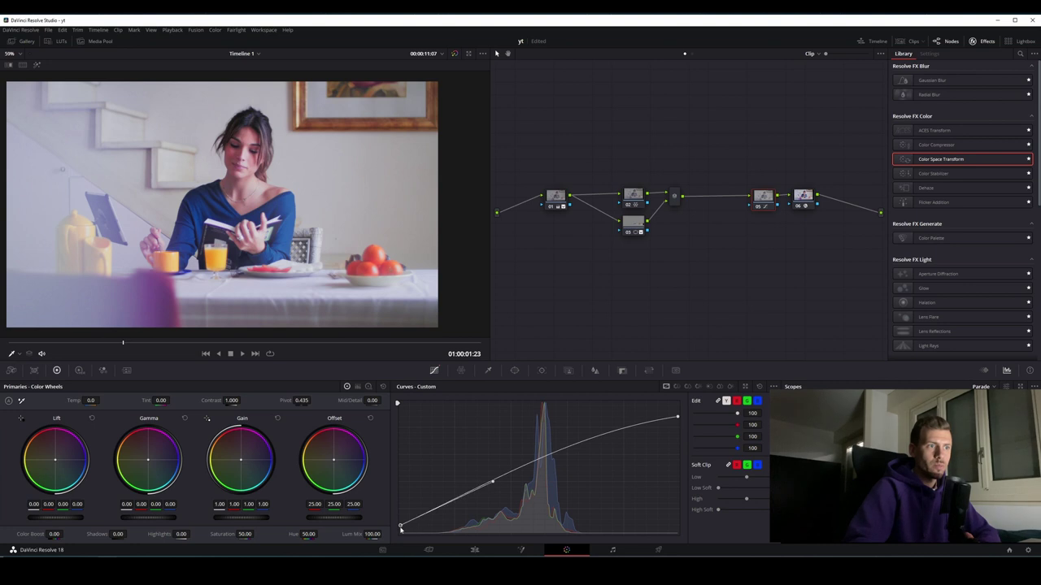
Pull the lower curve point down for contrast and flatten the top to roll off highlights
{"action": "left_click_drag", "start_coordinate": [493, 484], "coordinate": [493, 500]}
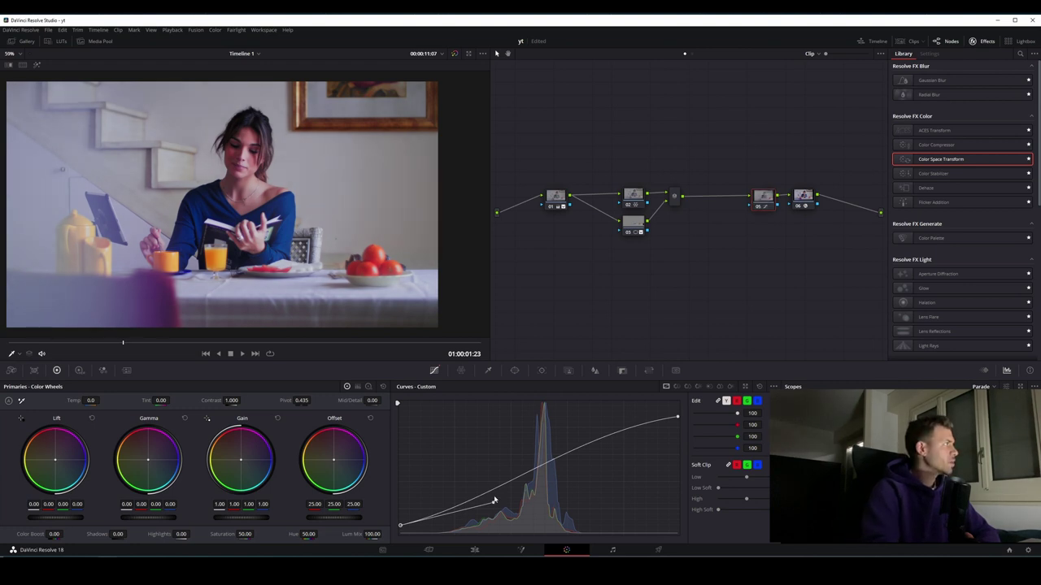
{"action": "left_click", "coordinate": [678, 417]}
{"action": "left_click", "coordinate": [567, 433]}
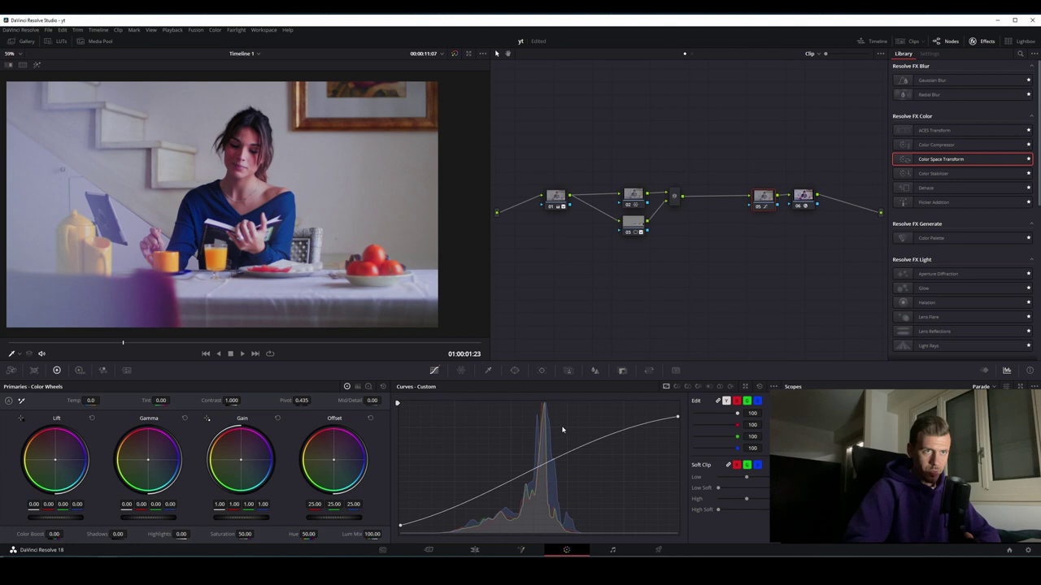
{"action": "left_click_drag", "start_coordinate": [677, 418], "coordinate": [566, 424]}
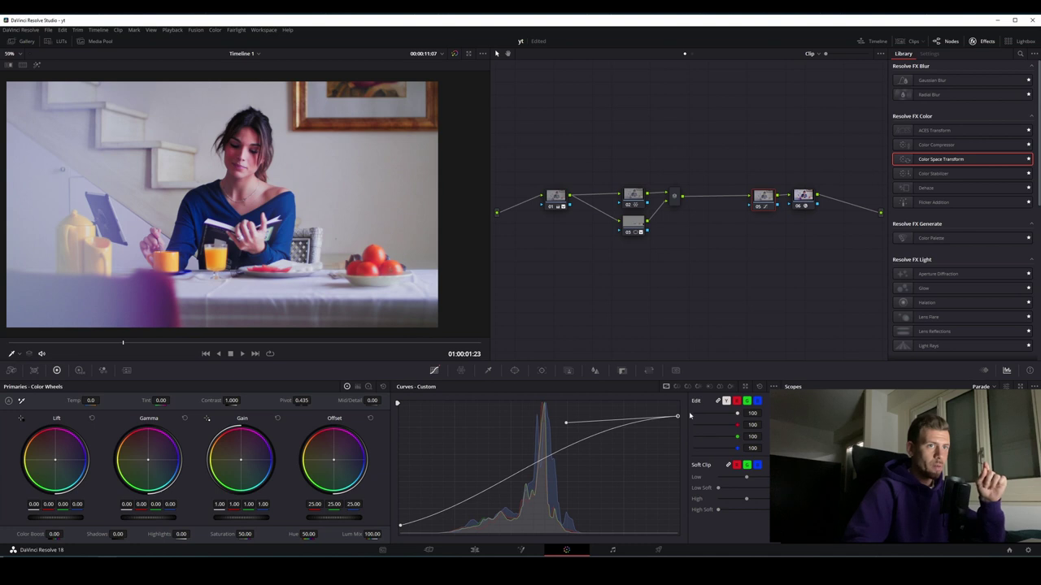
{"action": "left_click_drag", "start_coordinate": [563, 421], "coordinate": [570, 419]}
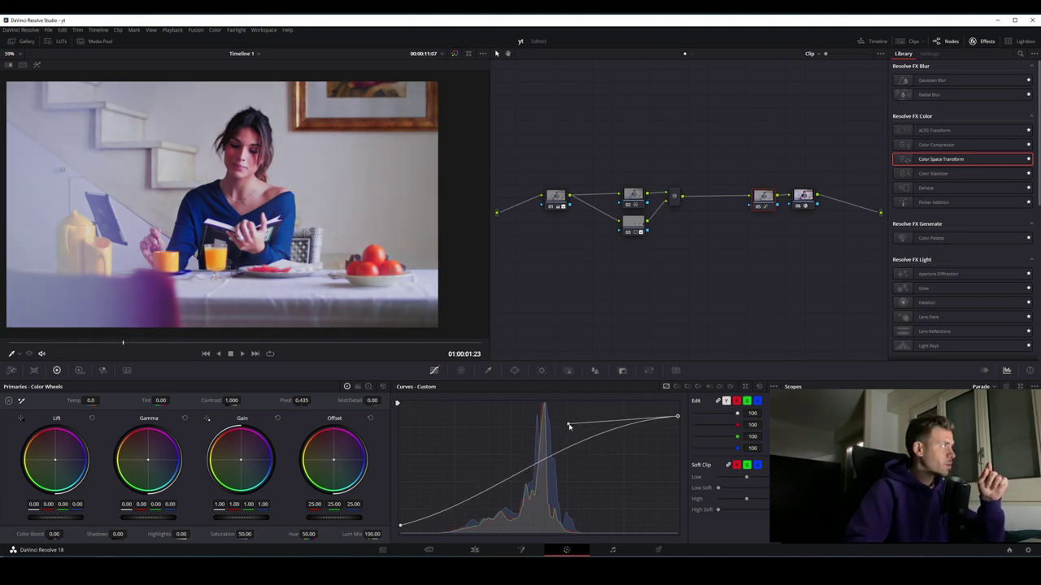
Compare node 05 bypassed, lower the curve's upper point, and add a new serial node after the mixer
{"action": "key", "text": "ctrl+d"}
{"action": "key", "text": "ctrl+d"}
{"action": "key", "text": "ctrl+d"}
{"action": "key", "text": "ctrl+d"}
{"action": "key", "text": "ctrl+d"}
{"action": "key", "text": "ctrl+d"}
{"action": "key", "text": "ctrl+d"}
{"action": "key", "text": "ctrl+d"}
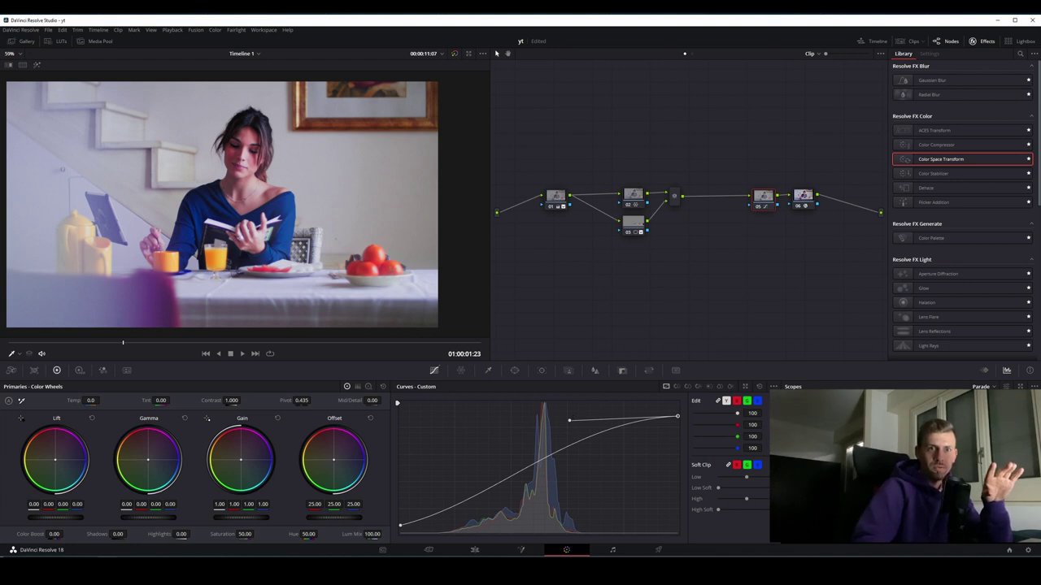
{"action": "key", "text": "ctrl+d"}
{"action": "key", "text": "ctrl+d"}
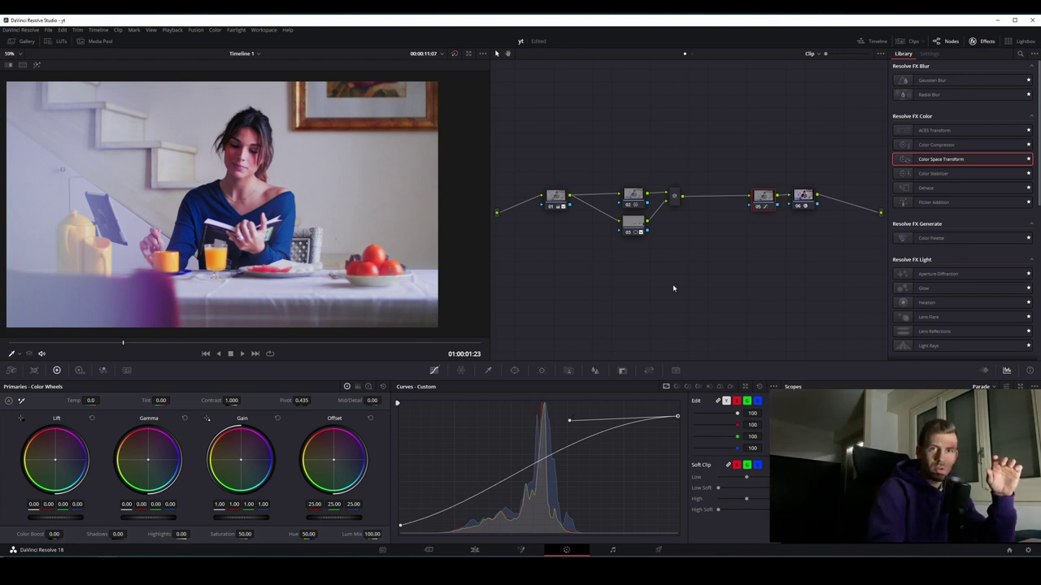
{"action": "key", "text": "ctrl+d"}
{"action": "key", "text": "ctrl+d"}
{"action": "key", "text": "ctrl+d"}
{"action": "key", "text": "ctrl+d"}
{"action": "key", "text": "ctrl+d"}
{"action": "key", "text": "ctrl+d"}
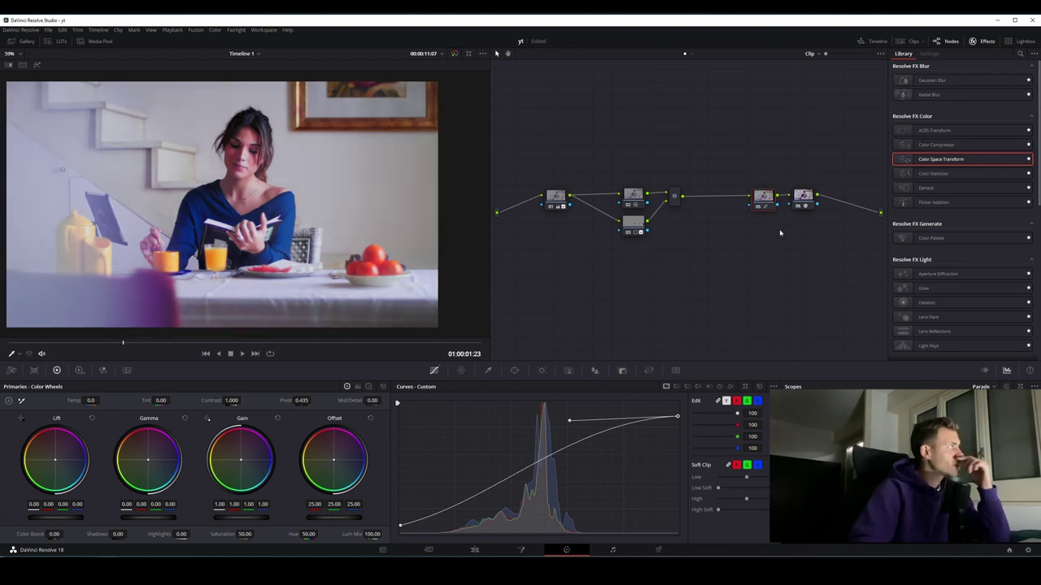
{"action": "left_click_drag", "start_coordinate": [569, 423], "coordinate": [566, 433]}
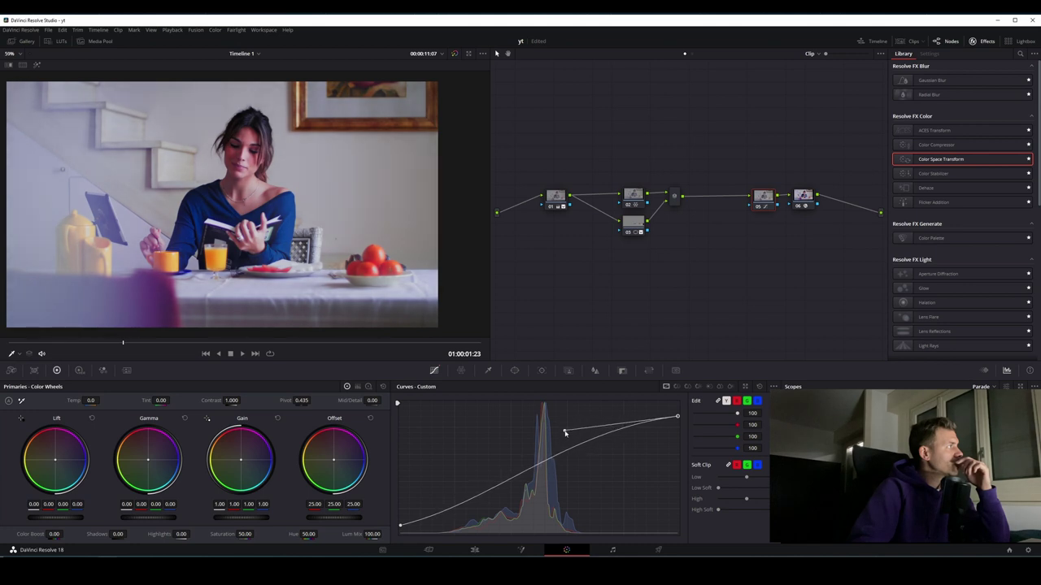
{"action": "left_click", "coordinate": [674, 196]}
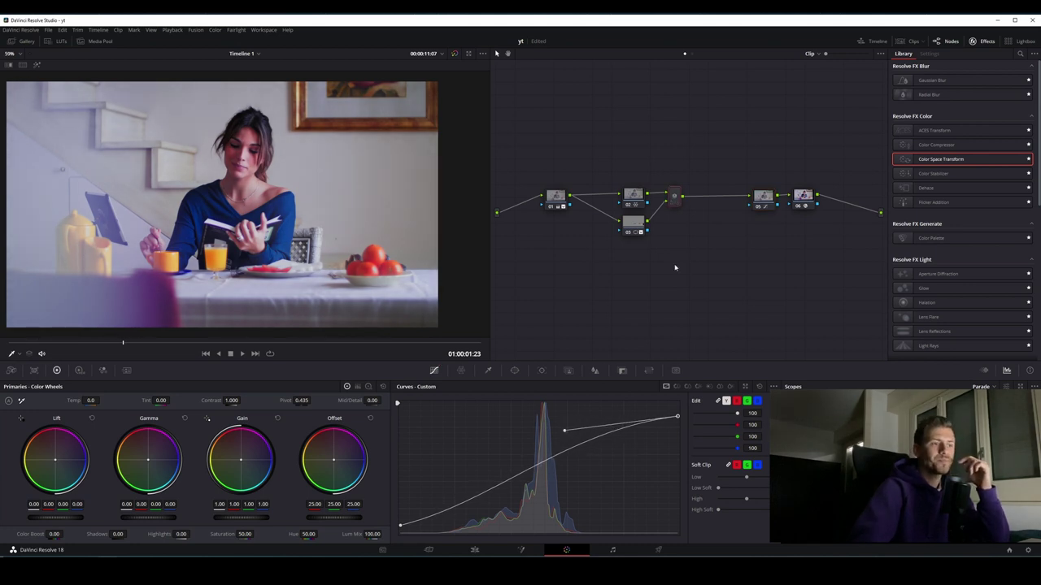
{"action": "key", "text": "alt+s"}
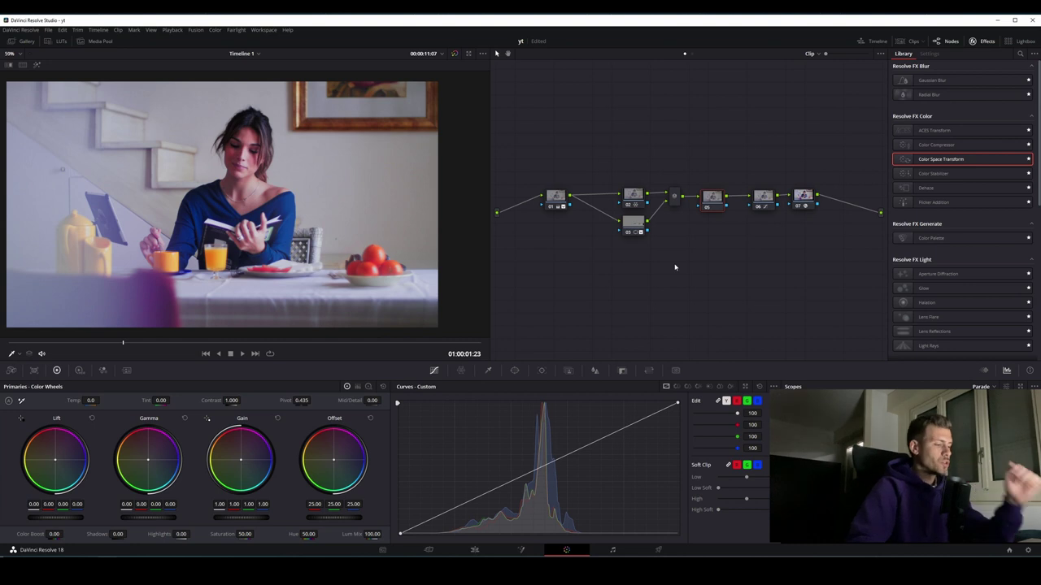
Use Log Wheels to shift node 05's Highlights to 0.03, 0.01, -0.07, then scrub to a later frame
{"action": "key", "text": "alt+z"}
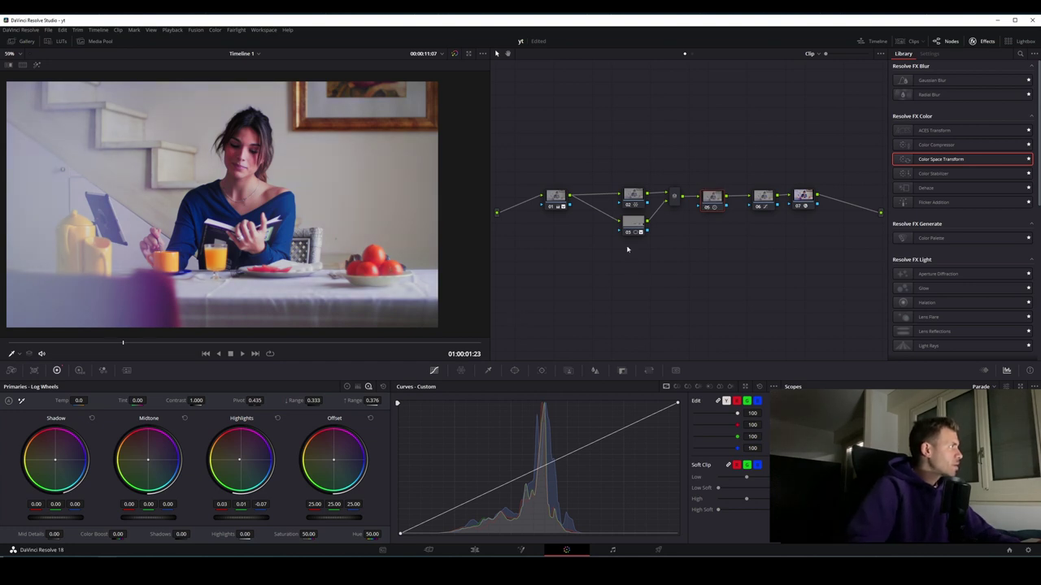
{"action": "left_click_drag", "start_coordinate": [124, 342], "coordinate": [282, 342]}
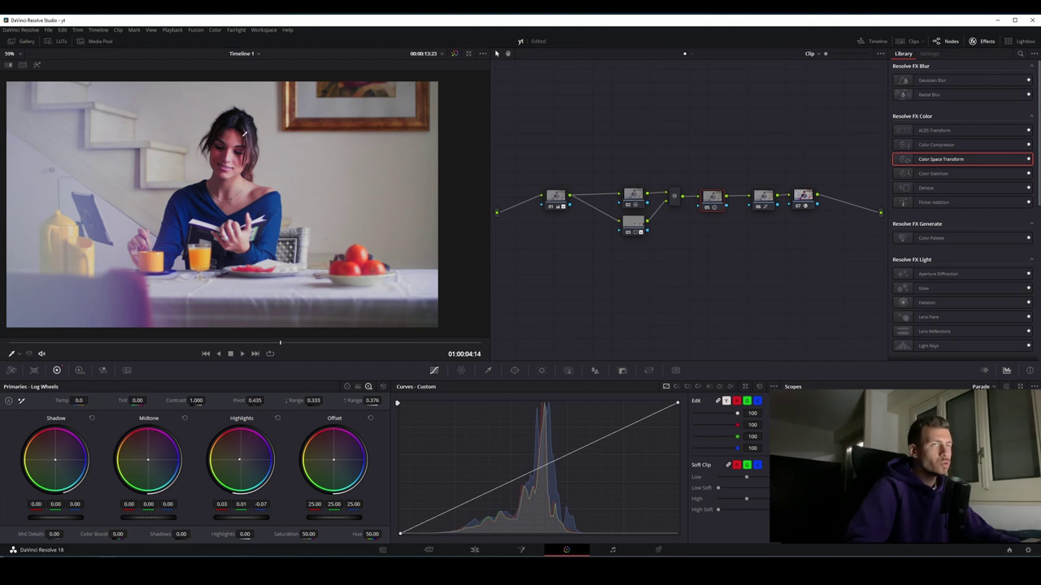
Slightly adjust one Color Warper point's saturation on node 02, then advance to a later frame
{"action": "left_click", "coordinate": [635, 191]}
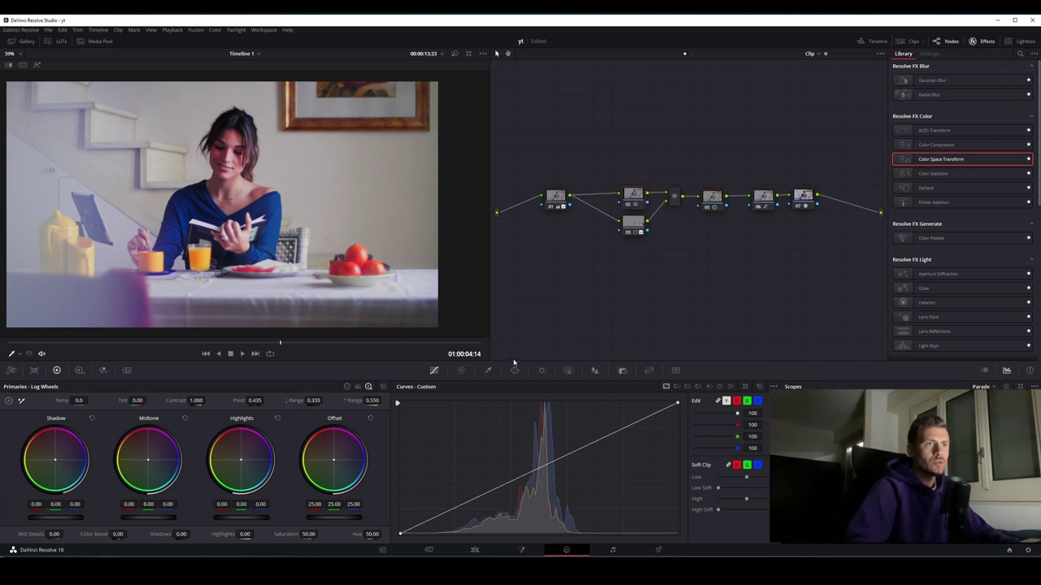
{"action": "left_click", "coordinate": [461, 371]}
{"action": "left_click", "coordinate": [537, 459]}
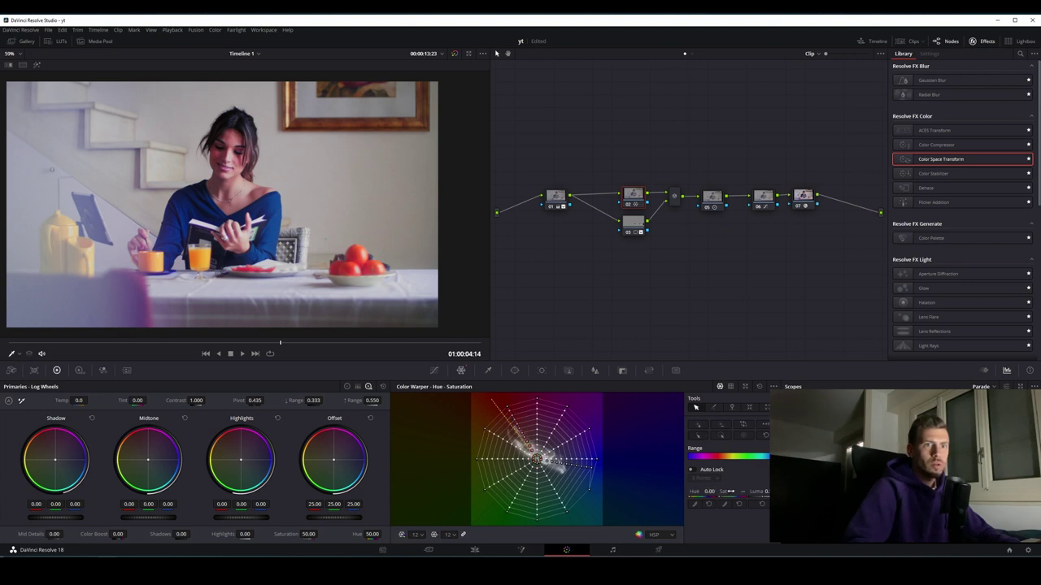
{"action": "left_click_drag", "start_coordinate": [536, 459], "coordinate": [536, 460]}
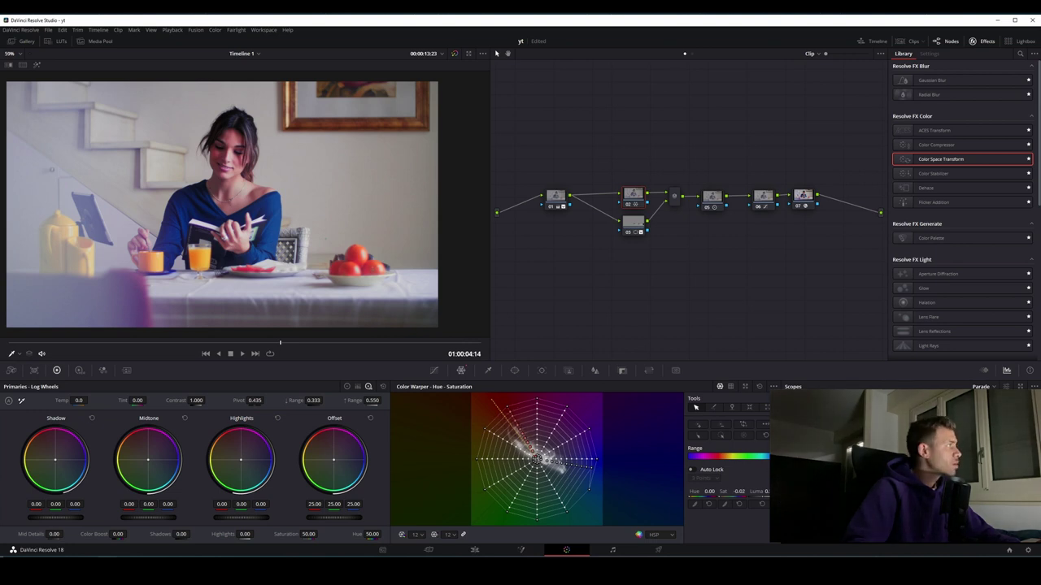
{"action": "left_click_drag", "start_coordinate": [537, 460], "coordinate": [536, 459]}
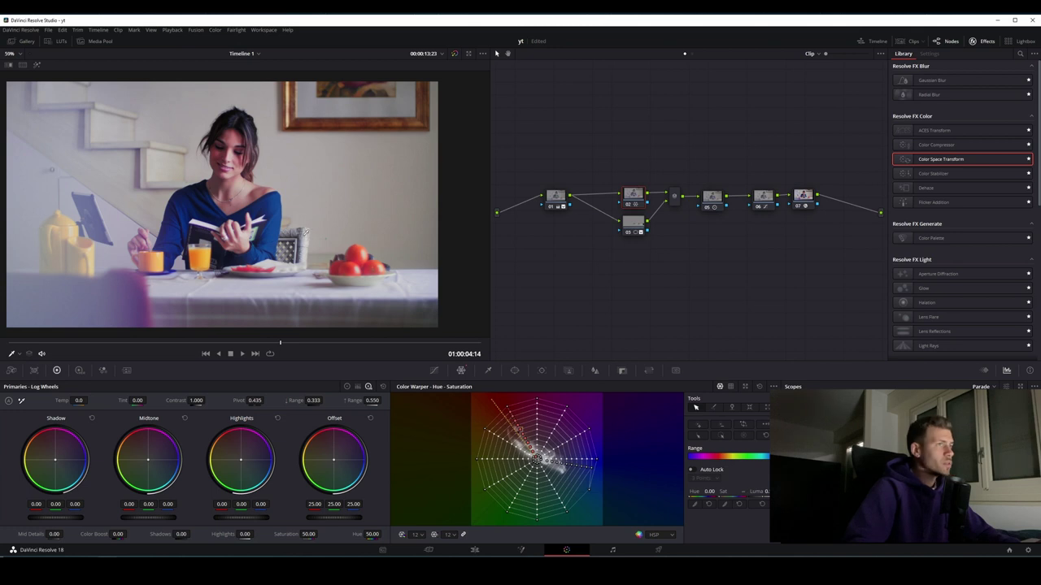
{"action": "mouse_move", "coordinate": [280, 347]}
{"action": "left_mouse_down"}
{"action": "mouse_move", "coordinate": [320, 355]}
{"action": "mouse_move", "coordinate": [302, 355]}
{"action": "left_mouse_up"}
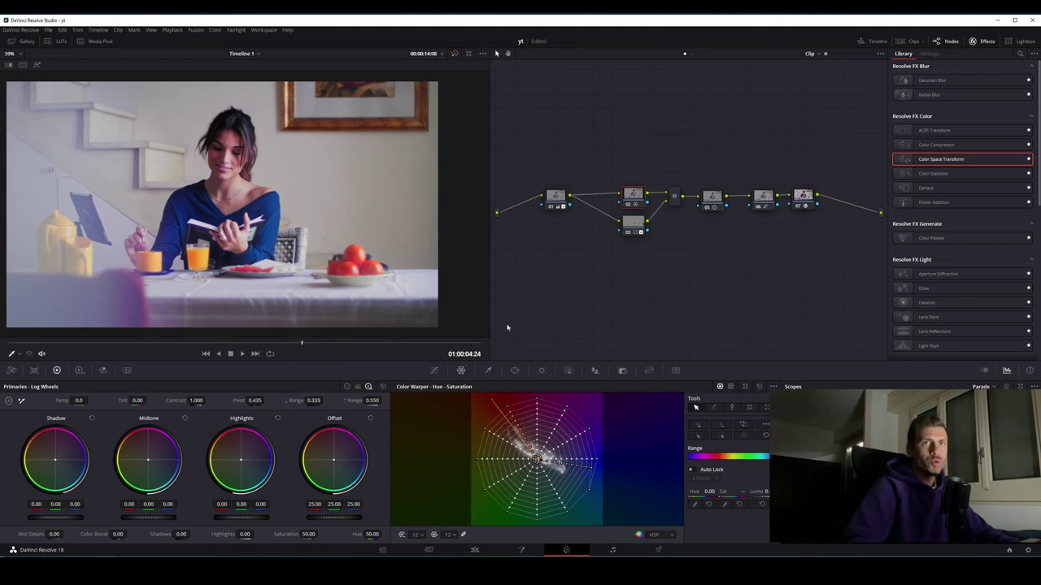
Add serial nodes after node 05 and node 08, placing the new node 09 below the chain
{"action": "left_click_drag", "start_coordinate": [768, 202], "coordinate": [824, 197]}
{"action": "key", "text": "alt+s"}
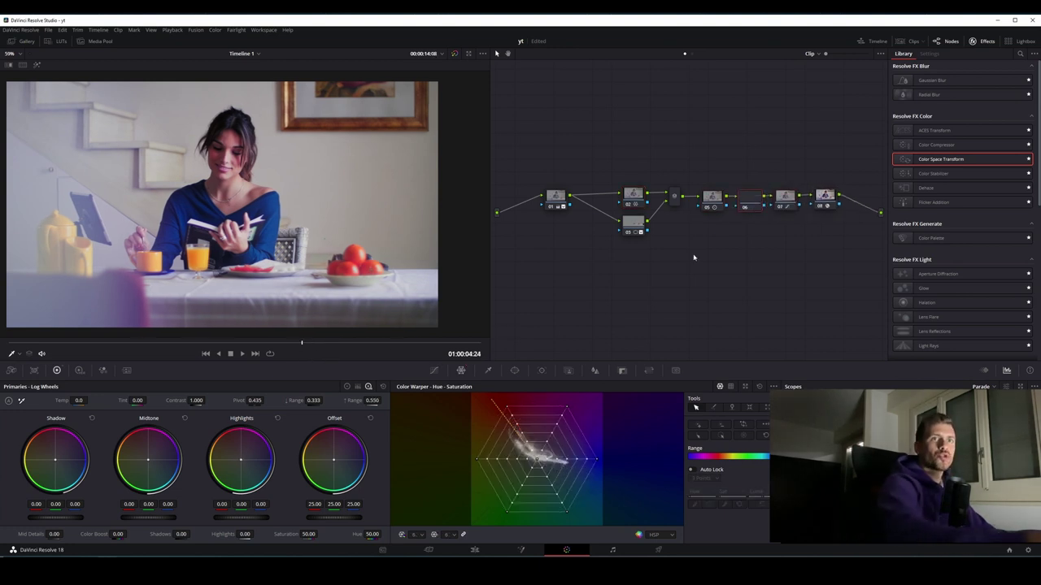
{"action": "left_click", "coordinate": [824, 196]}
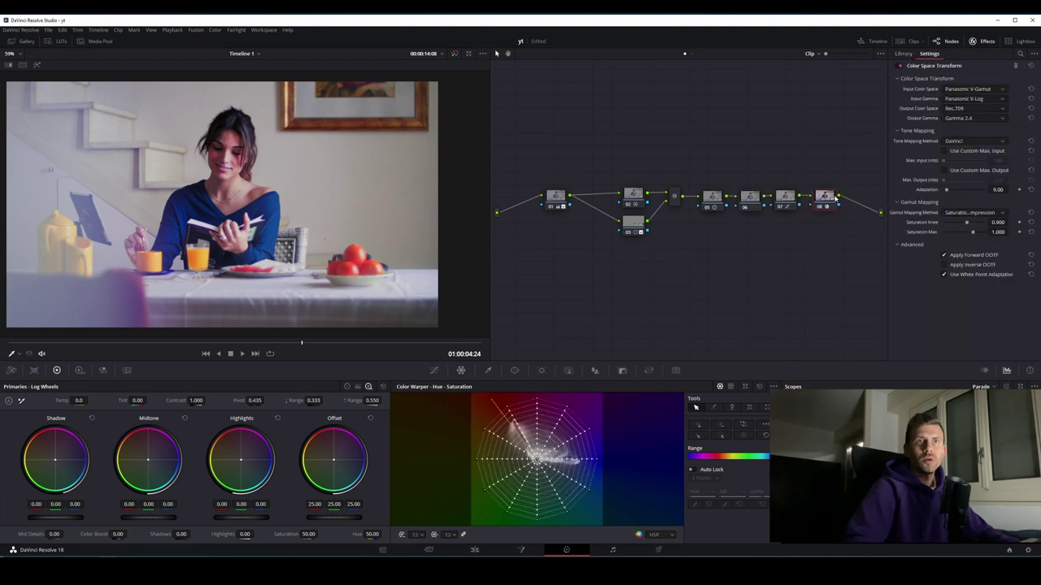
{"action": "key", "text": "alt+s"}
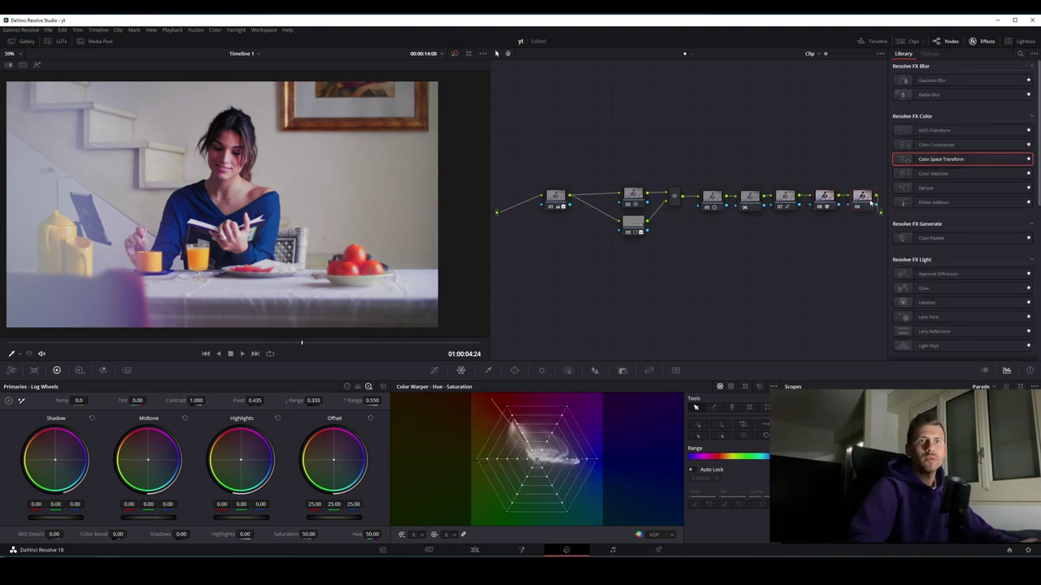
{"action": "left_click_drag", "start_coordinate": [872, 203], "coordinate": [837, 241]}
Apply Glow to node 09 with Softlight compositing, Shine Threshold 0.413, Spread 0.623 and Saturation 0.691
{"action": "left_click_drag", "start_coordinate": [925, 288], "coordinate": [828, 236]}
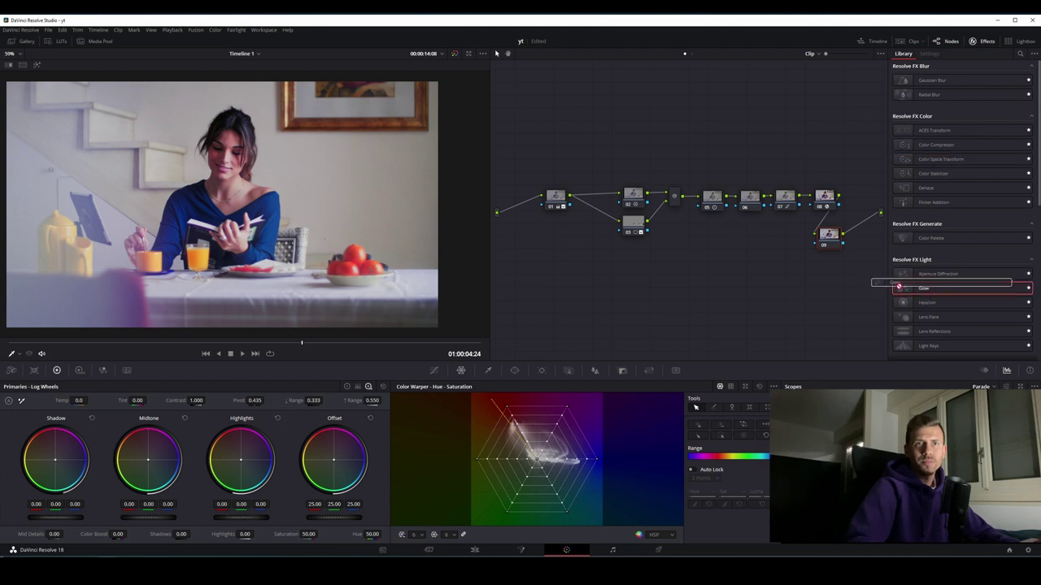
{"action": "left_click", "coordinate": [975, 240]}
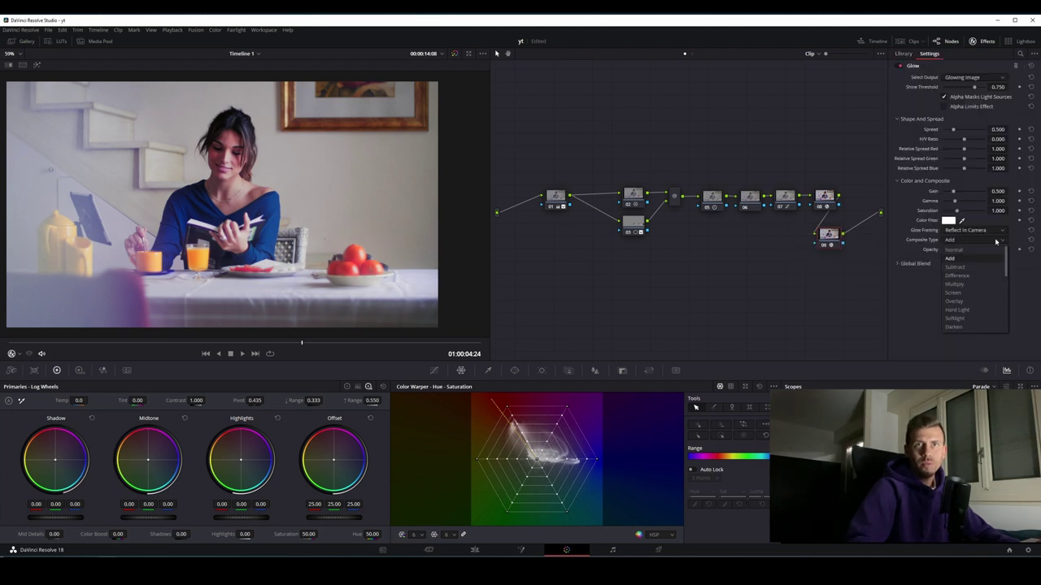
{"action": "left_click", "coordinate": [967, 313]}
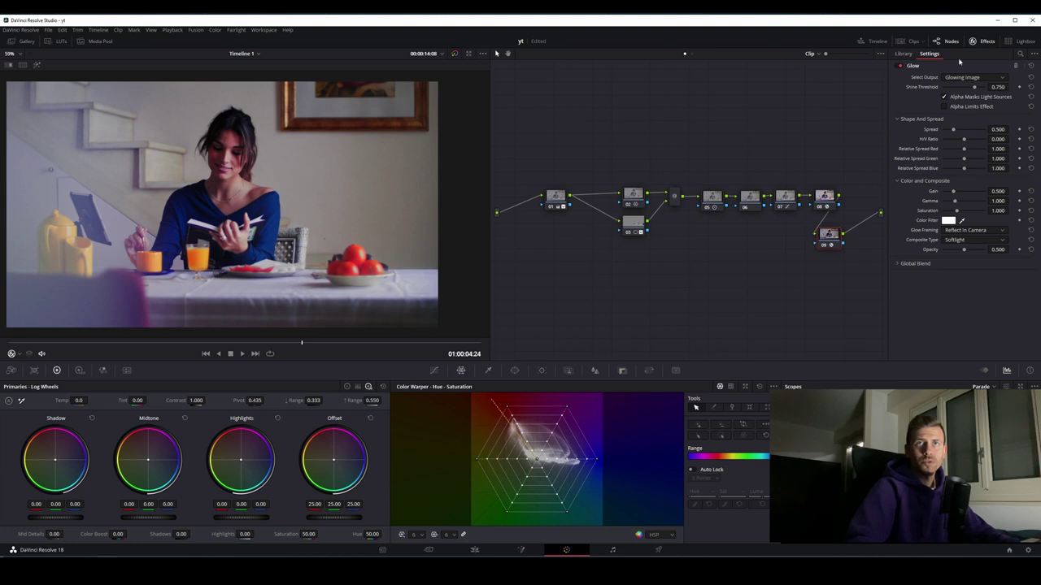
{"action": "left_click_drag", "start_coordinate": [1010, 86], "coordinate": [1010, 86]}
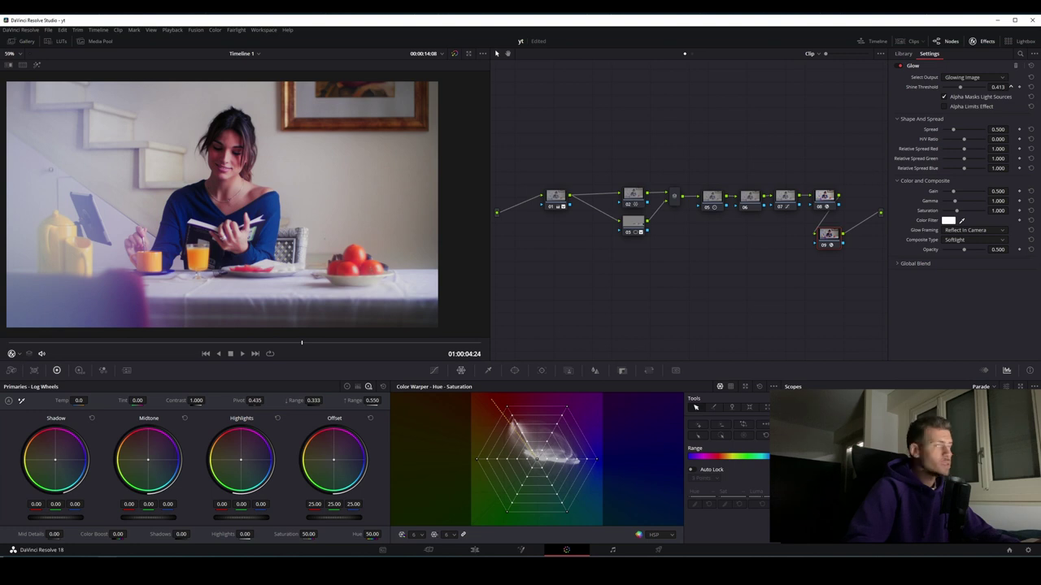
{"action": "left_click_drag", "start_coordinate": [997, 129], "coordinate": [1003, 130]}
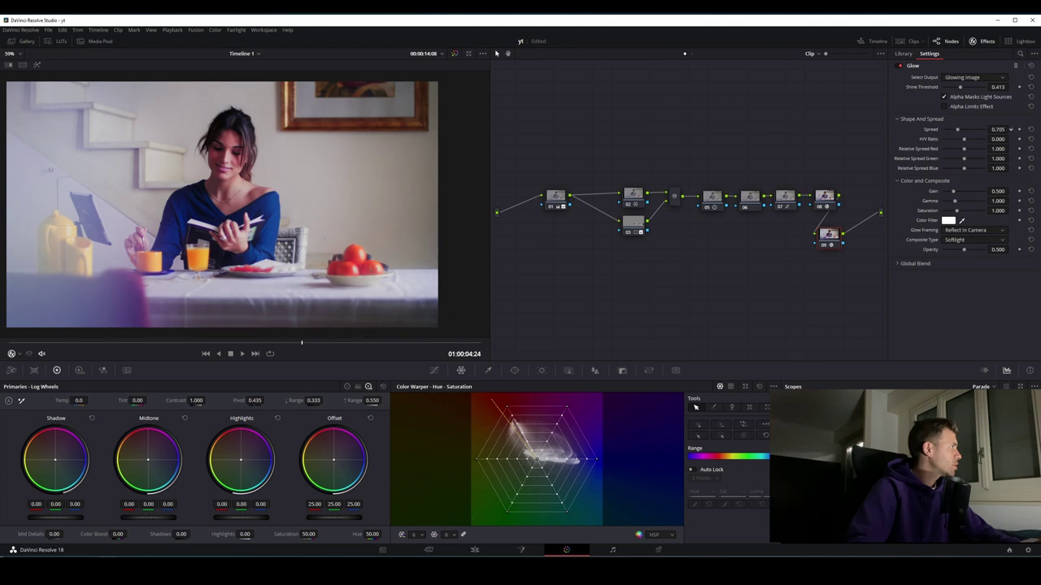
{"action": "left_click_drag", "start_coordinate": [997, 210], "coordinate": [1011, 210]}
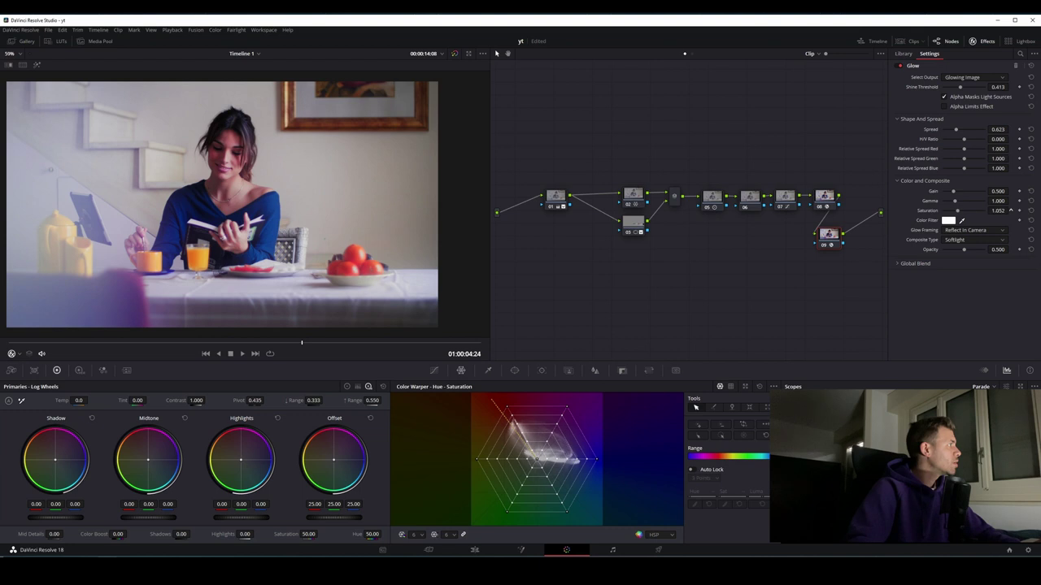
{"action": "left_click_drag", "start_coordinate": [1011, 210], "coordinate": [1006, 210]}
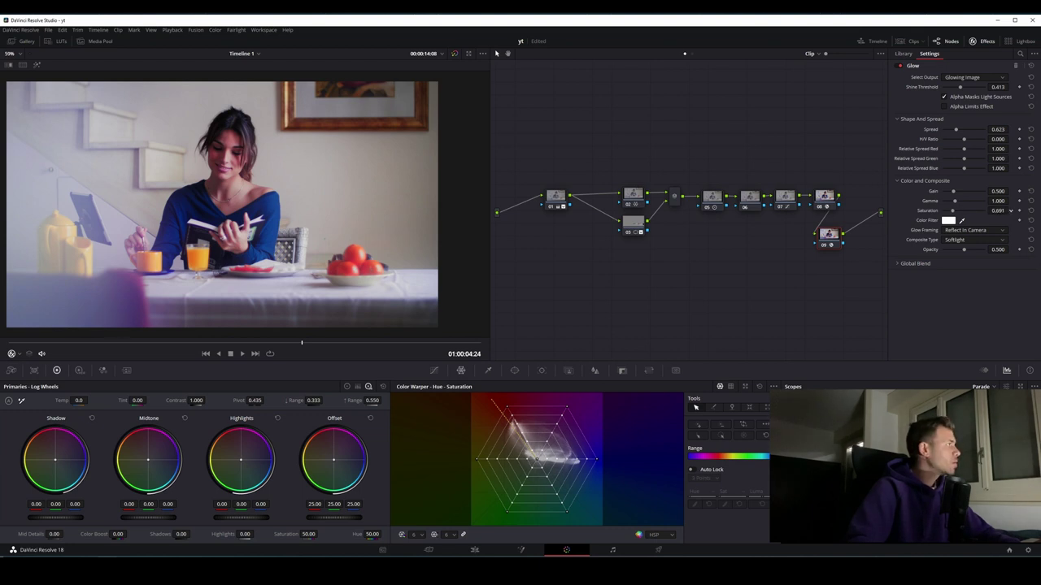
Compare the glow at zero Global Blend, then settle the Blend around 0.64
{"action": "left_click", "coordinate": [929, 263]}
{"action": "mouse_move", "coordinate": [996, 274]}
{"action": "left_mouse_down"}
{"action": "mouse_move", "coordinate": [959, 274]}
{"action": "mouse_move", "coordinate": [1011, 274]}
{"action": "left_mouse_up"}
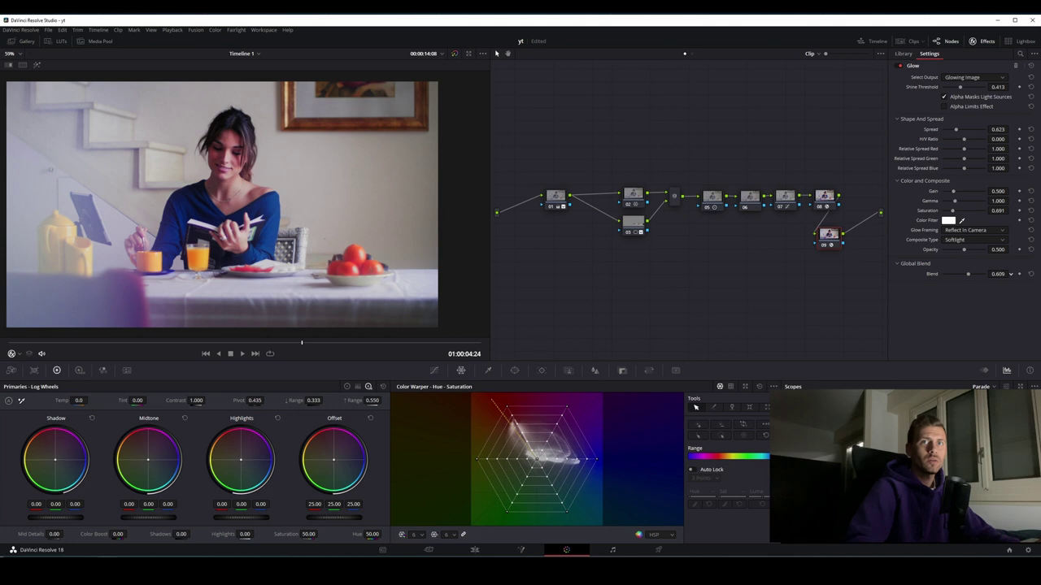
{"action": "left_click_drag", "start_coordinate": [1011, 274], "coordinate": [1011, 274]}
{"action": "left_click_drag", "start_coordinate": [971, 274], "coordinate": [969, 274]}
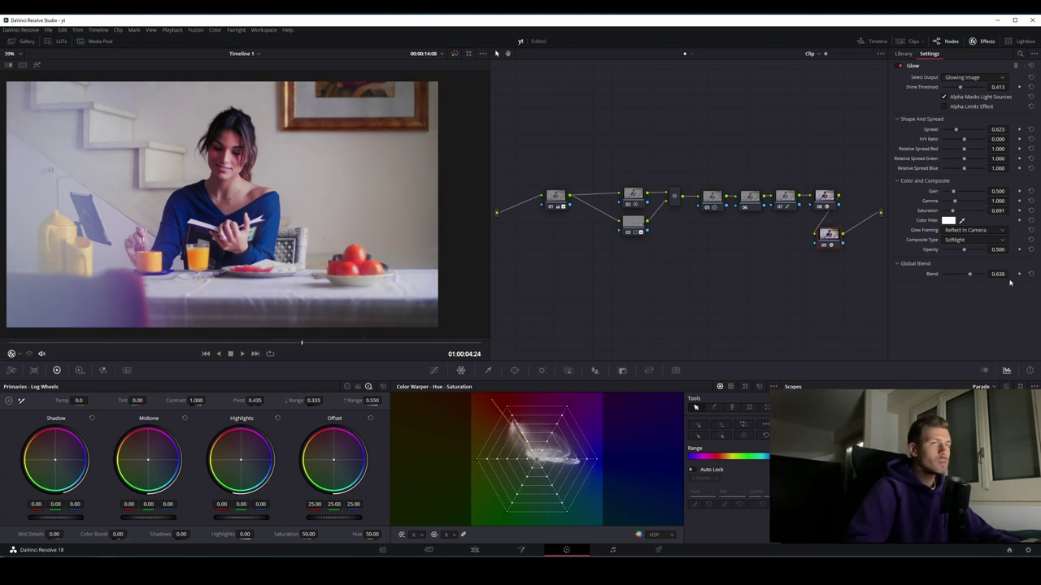
{"action": "left_click", "coordinate": [753, 199]}
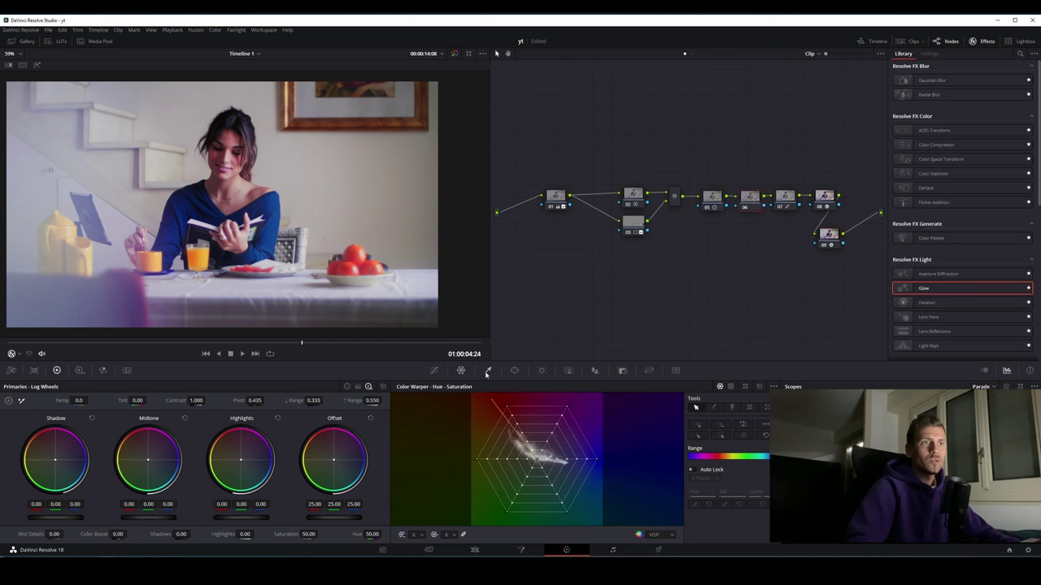
Add a wide, heavily softened elliptical window around the woman on node 06
{"action": "left_click", "coordinate": [514, 371]}
{"action": "left_click", "coordinate": [407, 443]}
{"action": "left_click_drag", "start_coordinate": [284, 208], "coordinate": [385, 204]}
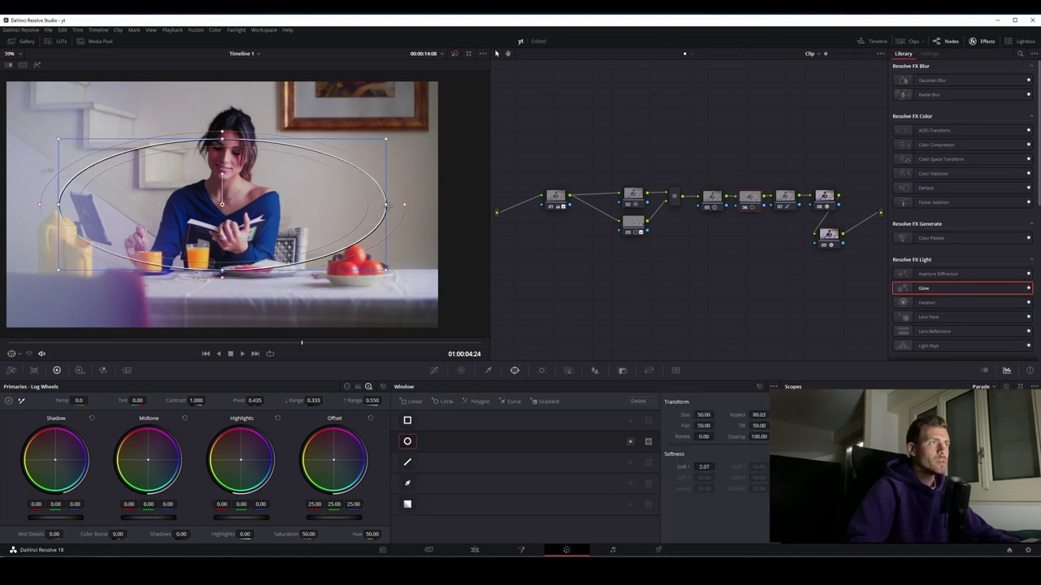
{"action": "left_click_drag", "start_coordinate": [221, 140], "coordinate": [259, 157]}
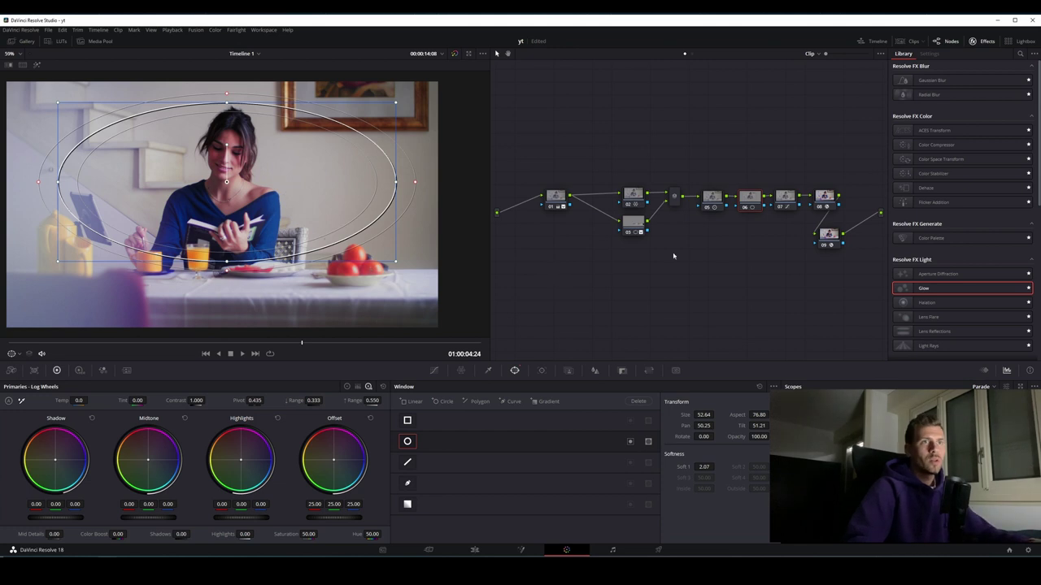
{"action": "left_click_drag", "start_coordinate": [705, 467], "coordinate": [706, 469]}
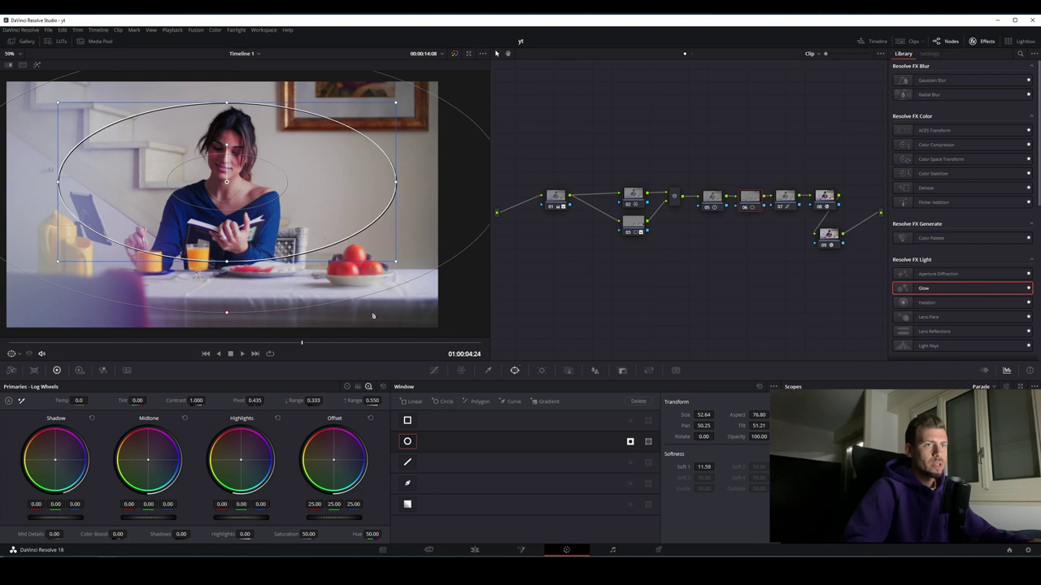
Tweak node 06's Gain back to about 1.01 and shift the node down out of the main chain
{"action": "left_click", "coordinate": [434, 370]}
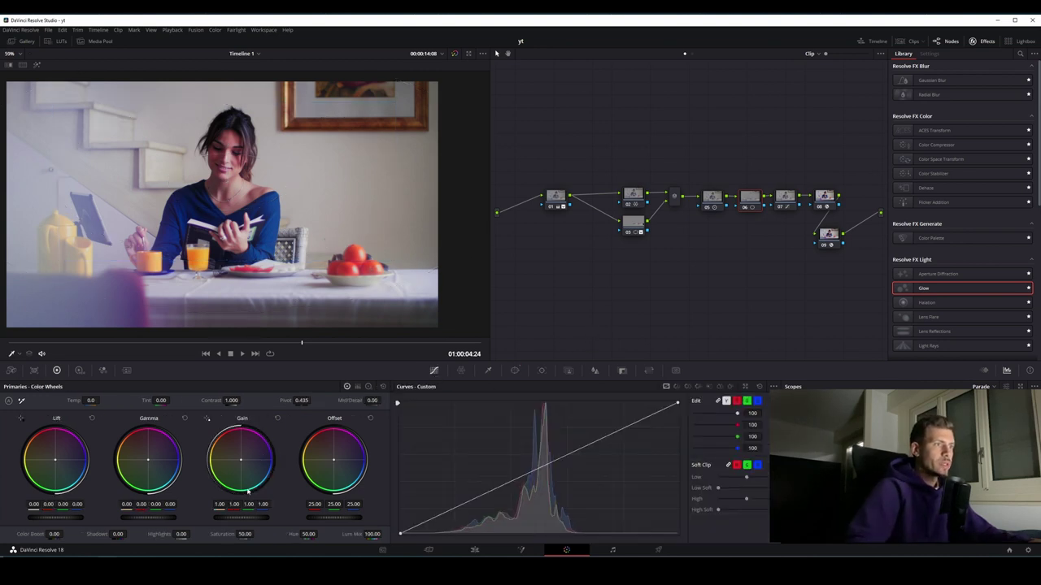
{"action": "mouse_move", "coordinate": [241, 517]}
{"action": "left_mouse_down"}
{"action": "mouse_move", "coordinate": [228, 518]}
{"action": "mouse_move", "coordinate": [245, 517]}
{"action": "left_mouse_up"}
{"action": "double_click", "coordinate": [228, 517]}
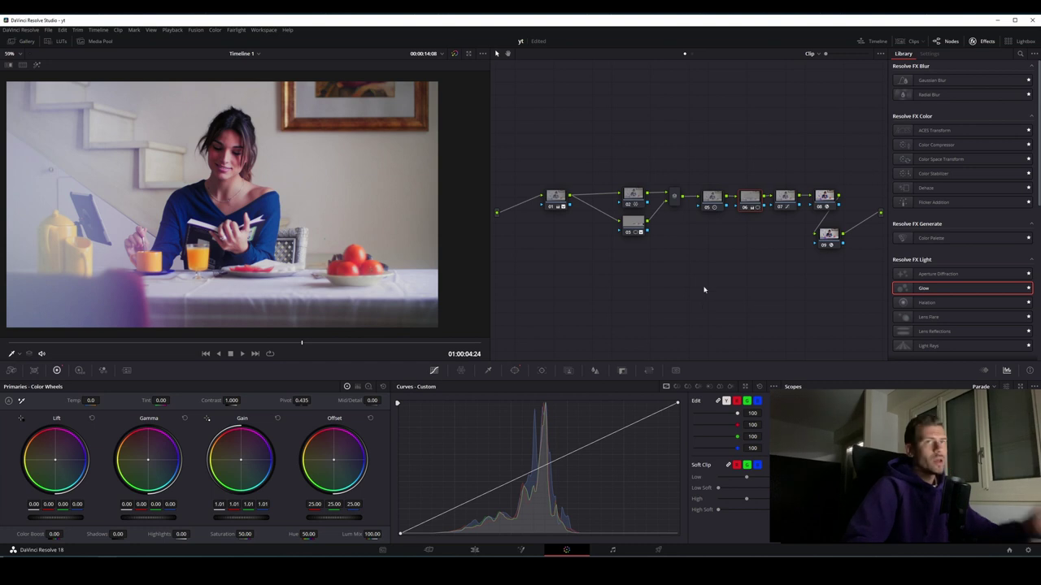
{"action": "left_click_drag", "start_coordinate": [748, 205], "coordinate": [749, 238]}
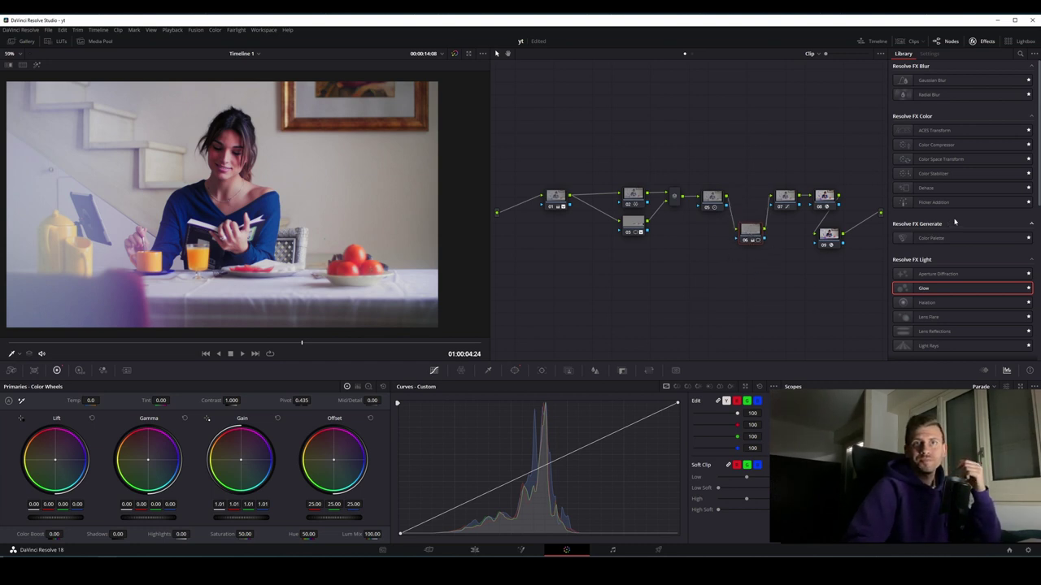
{"action": "scroll", "coordinate": [960, 224], "scroll_direction": "down", "scroll_amount": 5}
{"action": "scroll", "coordinate": [954, 225], "scroll_direction": "up", "scroll_amount": 5}
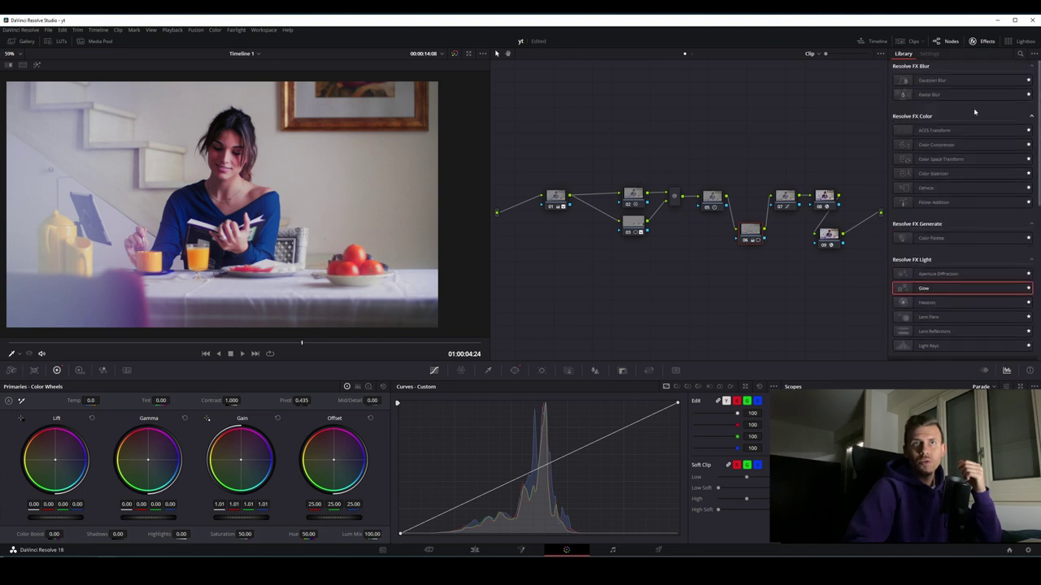
Apply a Realistic Radial Blur to node 06 with Smooth Strength 0.284 and scrub back to review it
{"action": "left_click_drag", "start_coordinate": [944, 96], "coordinate": [752, 234]}
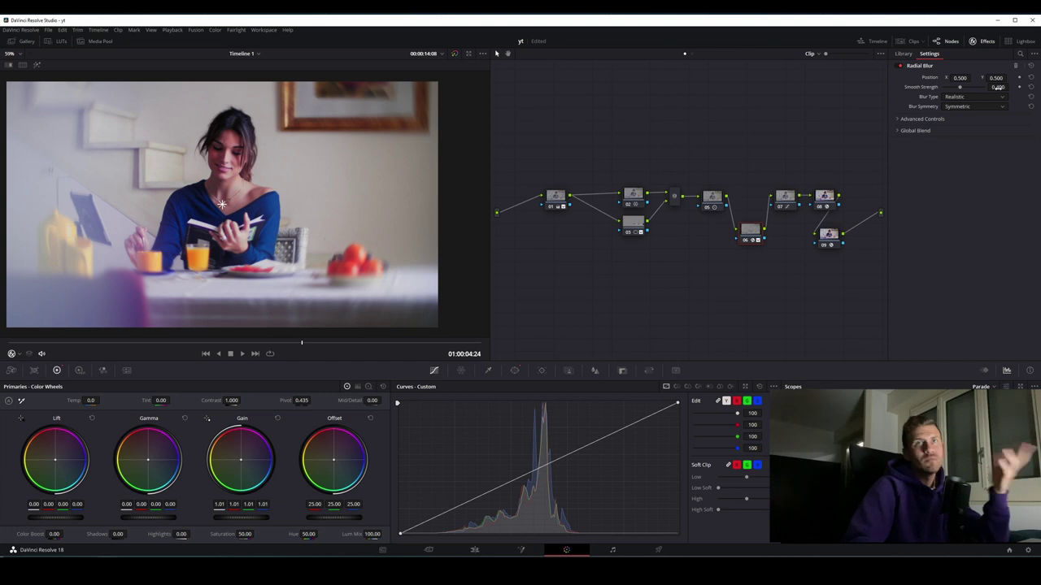
{"action": "mouse_move", "coordinate": [997, 86]}
{"action": "left_mouse_down"}
{"action": "mouse_move", "coordinate": [988, 86]}
{"action": "mouse_move", "coordinate": [1011, 86]}
{"action": "left_mouse_up"}
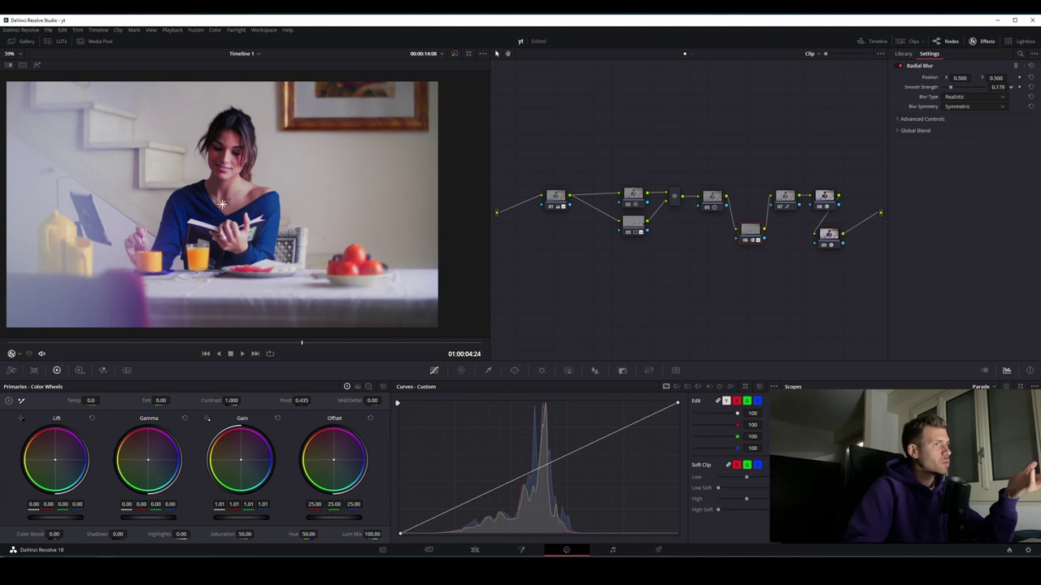
{"action": "scroll", "coordinate": [382, 227], "scroll_direction": "up", "scroll_amount": 1}
{"action": "scroll", "coordinate": [382, 230], "scroll_direction": "up", "scroll_amount": 1}
{"action": "scroll", "coordinate": [358, 213], "scroll_direction": "up", "scroll_amount": 1}
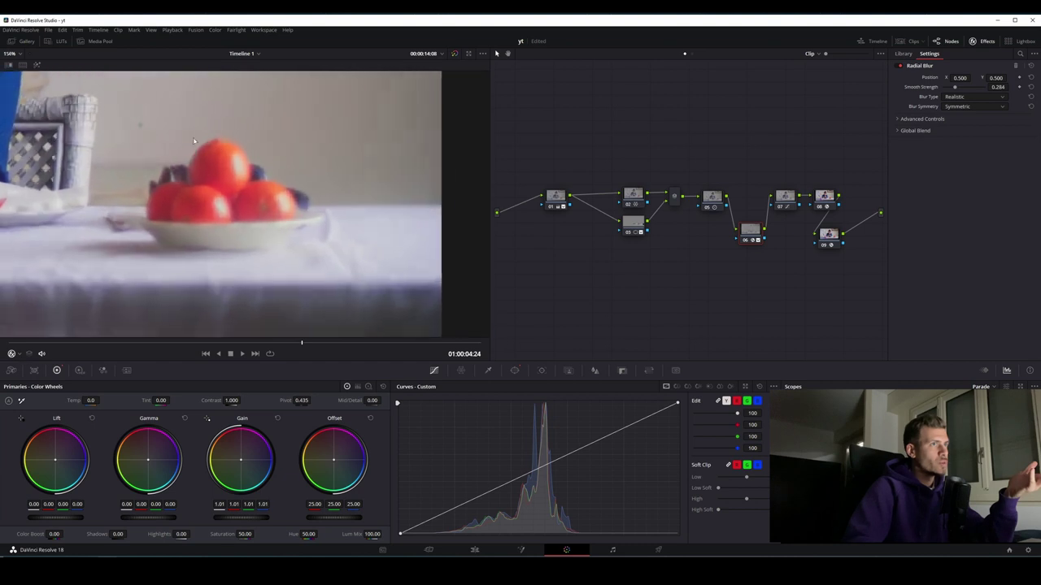
{"action": "scroll", "coordinate": [335, 198], "scroll_direction": "up", "scroll_amount": 1}
{"action": "scroll", "coordinate": [334, 199], "scroll_direction": "up", "scroll_amount": 1}
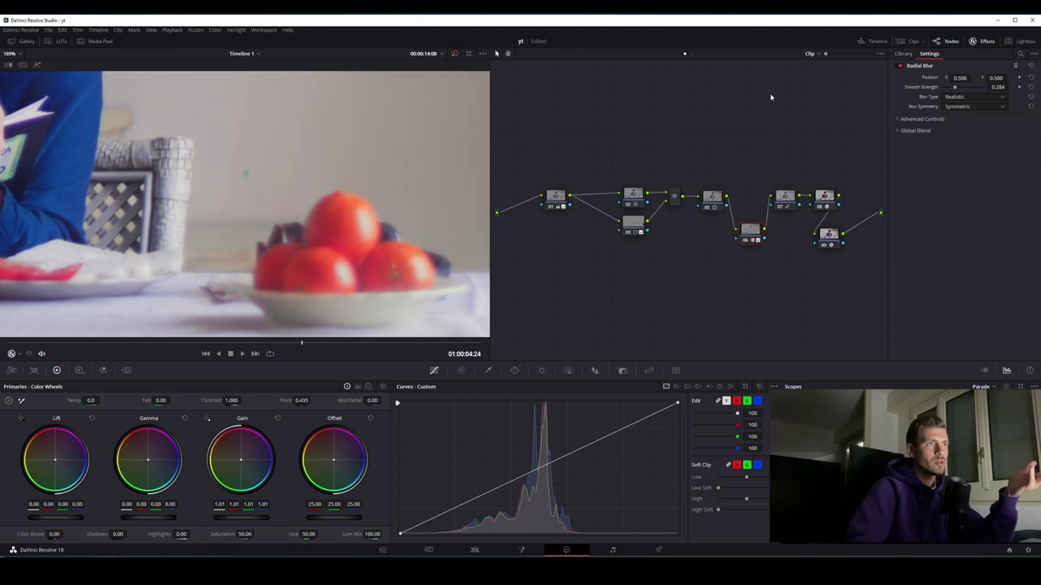
{"action": "scroll", "coordinate": [216, 199], "scroll_direction": "down", "scroll_amount": 2}
{"action": "scroll", "coordinate": [217, 199], "scroll_direction": "down", "scroll_amount": 1}
{"action": "scroll", "coordinate": [216, 199], "scroll_direction": "down", "scroll_amount": 1}
{"action": "scroll", "coordinate": [152, 234], "scroll_direction": "down", "scroll_amount": 2}
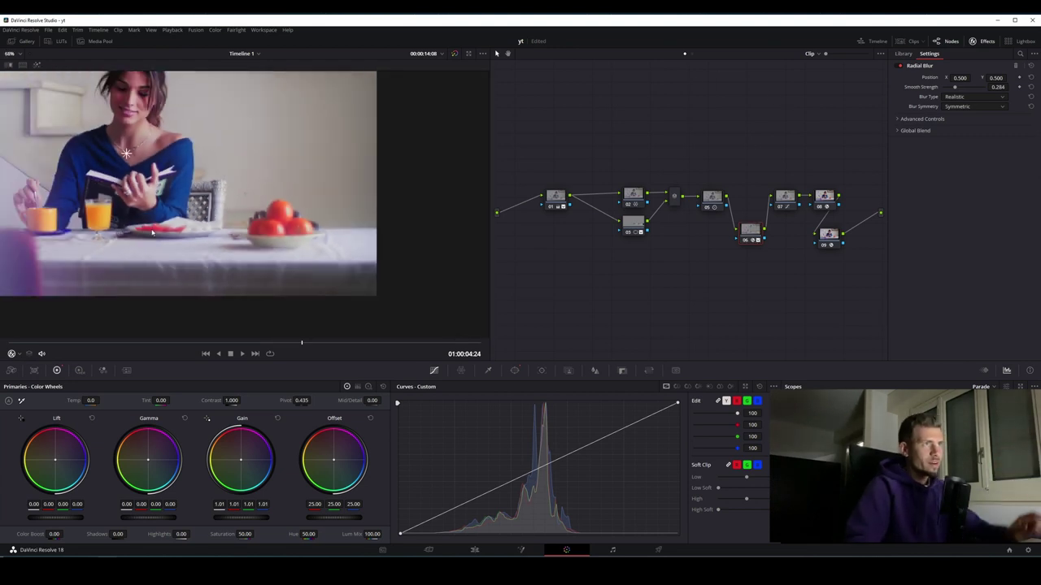
{"action": "scroll", "coordinate": [152, 234], "scroll_direction": "down", "scroll_amount": 1}
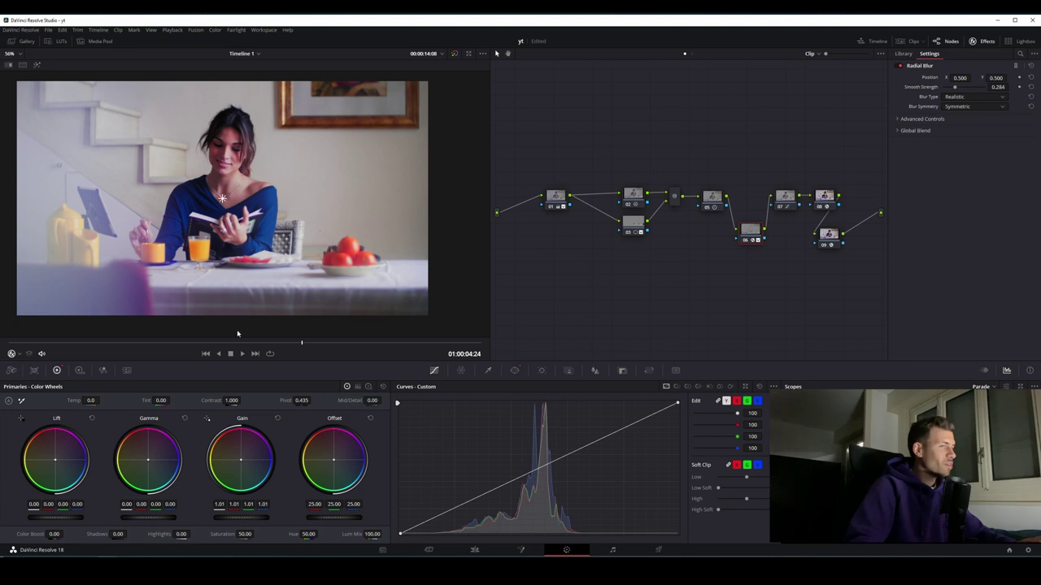
{"action": "mouse_move", "coordinate": [302, 346]}
{"action": "left_mouse_down"}
{"action": "mouse_move", "coordinate": [54, 342]}
{"action": "mouse_move", "coordinate": [294, 336]}
{"action": "left_mouse_up"}
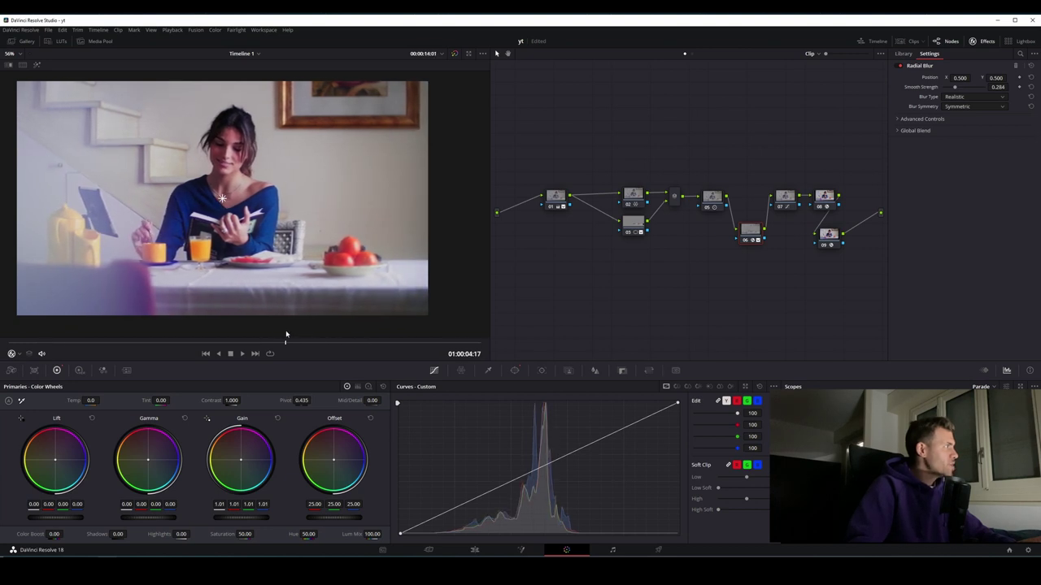
Add a new first node carrying Film Grain with the 16mm 500T preset
{"action": "key", "text": "Left"}
{"action": "key", "text": "Left"}
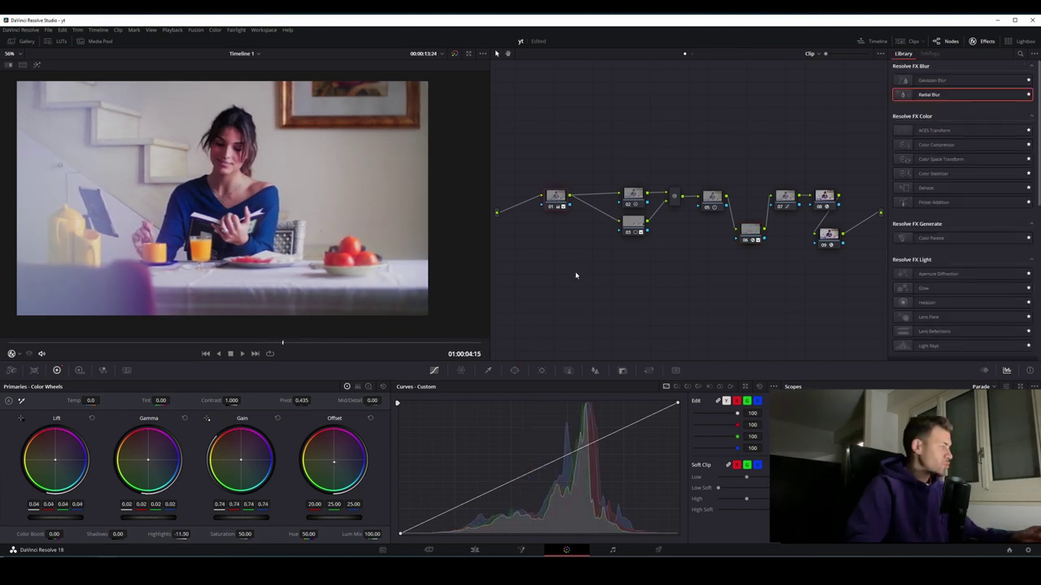
{"action": "key", "text": "shift+s"}
{"action": "scroll", "coordinate": [960, 244], "scroll_direction": "down", "scroll_amount": 10}
{"action": "left_click_drag", "start_coordinate": [930, 311], "coordinate": [567, 140]}
{"action": "left_click", "coordinate": [974, 76]}
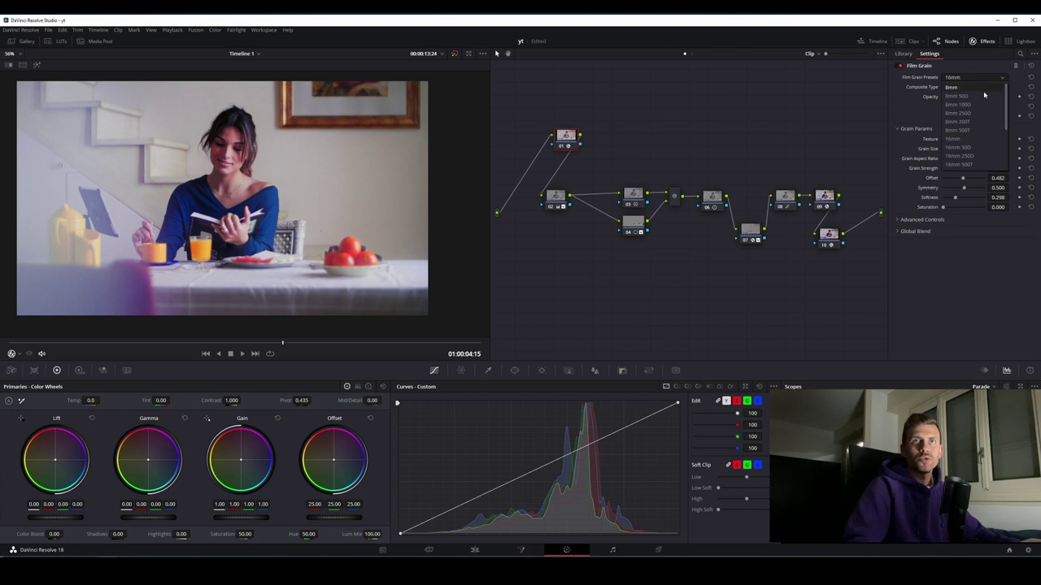
{"action": "left_click", "coordinate": [963, 165]}
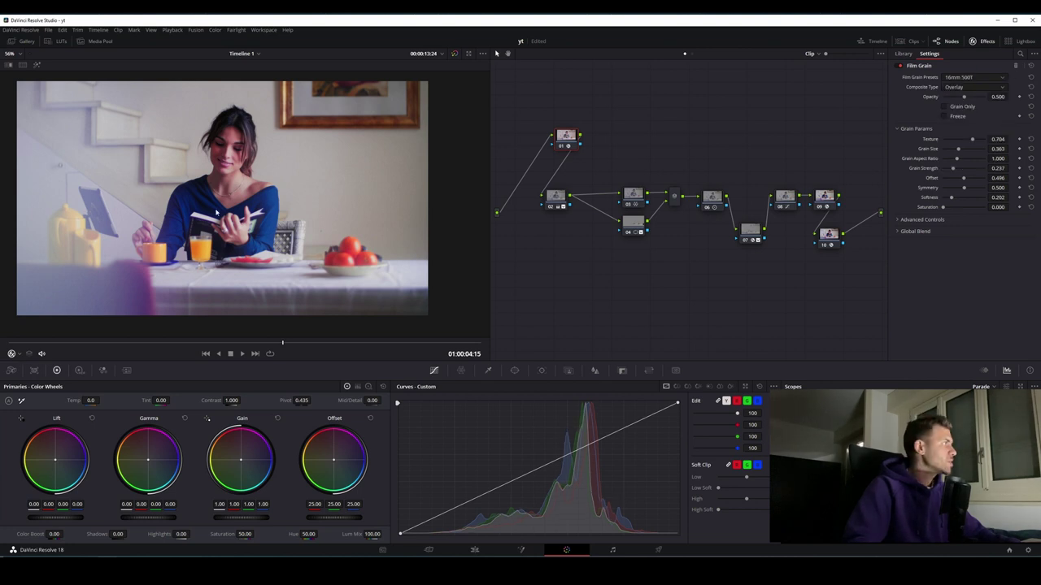
Scrub the playhead back a few frames to review the grain
{"action": "scroll", "coordinate": [217, 213], "scroll_direction": "up", "scroll_amount": 2}
{"action": "scroll", "coordinate": [243, 216], "scroll_direction": "up", "scroll_amount": 2}
{"action": "scroll", "coordinate": [244, 215], "scroll_direction": "up", "scroll_amount": 2}
{"action": "scroll", "coordinate": [298, 199], "scroll_direction": "up", "scroll_amount": 2}
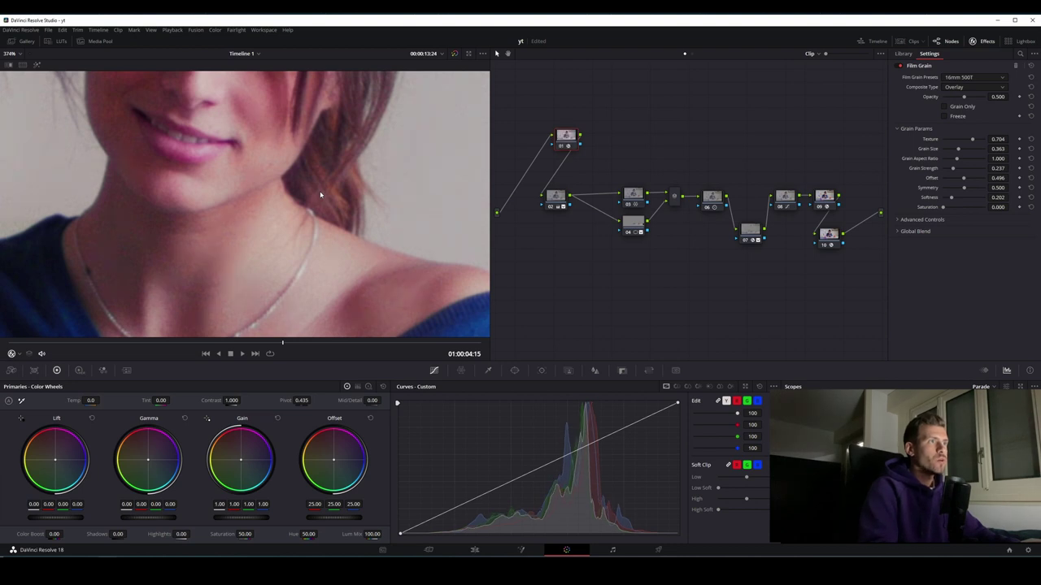
{"action": "left_click_drag", "start_coordinate": [278, 343], "coordinate": [214, 343]}
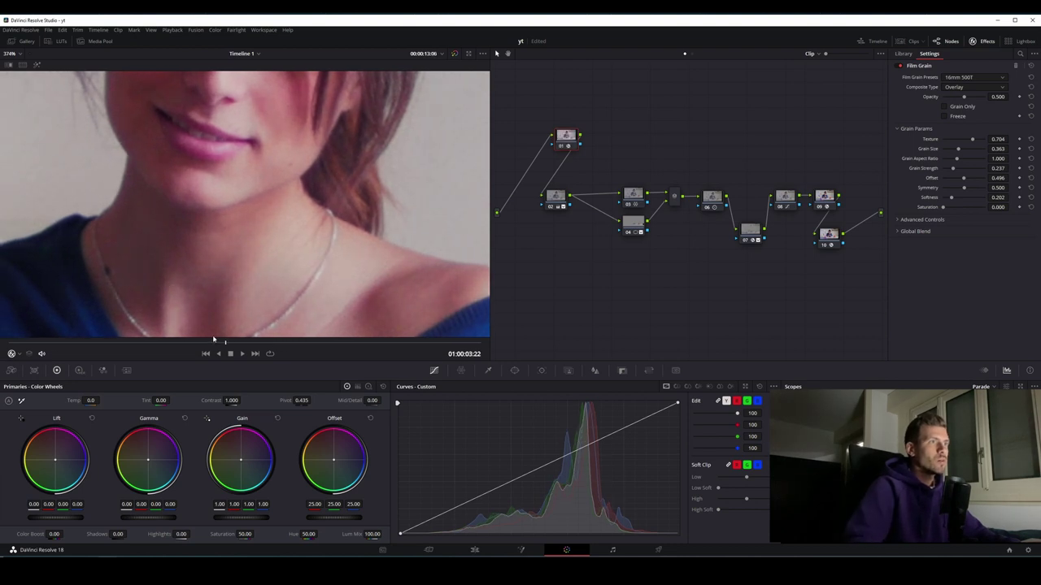
{"action": "scroll", "coordinate": [266, 234], "scroll_direction": "down", "scroll_amount": 6}
{"action": "scroll", "coordinate": [299, 218], "scroll_direction": "down", "scroll_amount": 2}
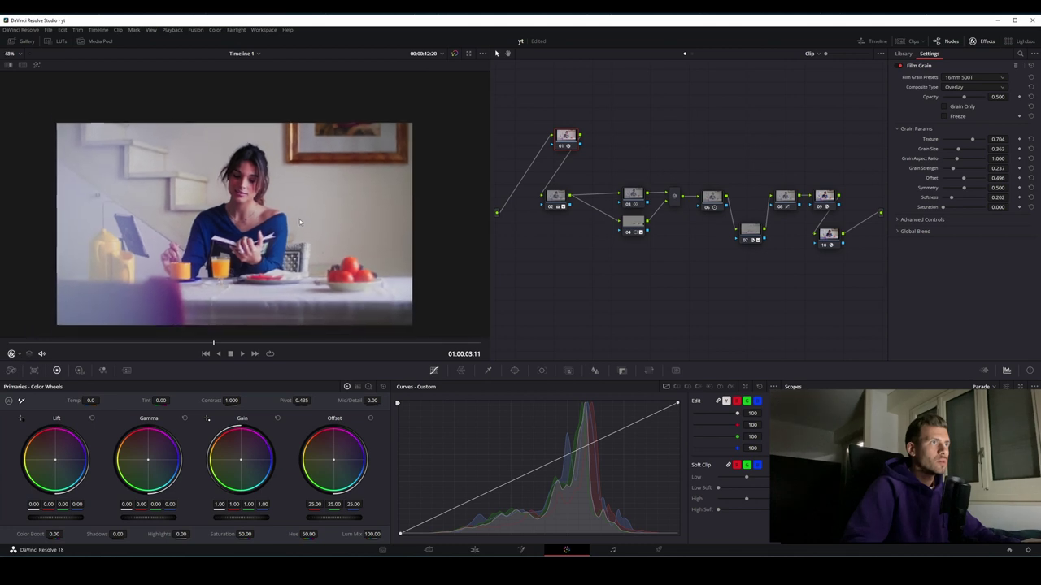
{"action": "mouse_move", "coordinate": [213, 343]}
{"action": "left_mouse_down"}
{"action": "mouse_move", "coordinate": [197, 346]}
{"action": "mouse_move", "coordinate": [209, 346]}
{"action": "left_mouse_up"}
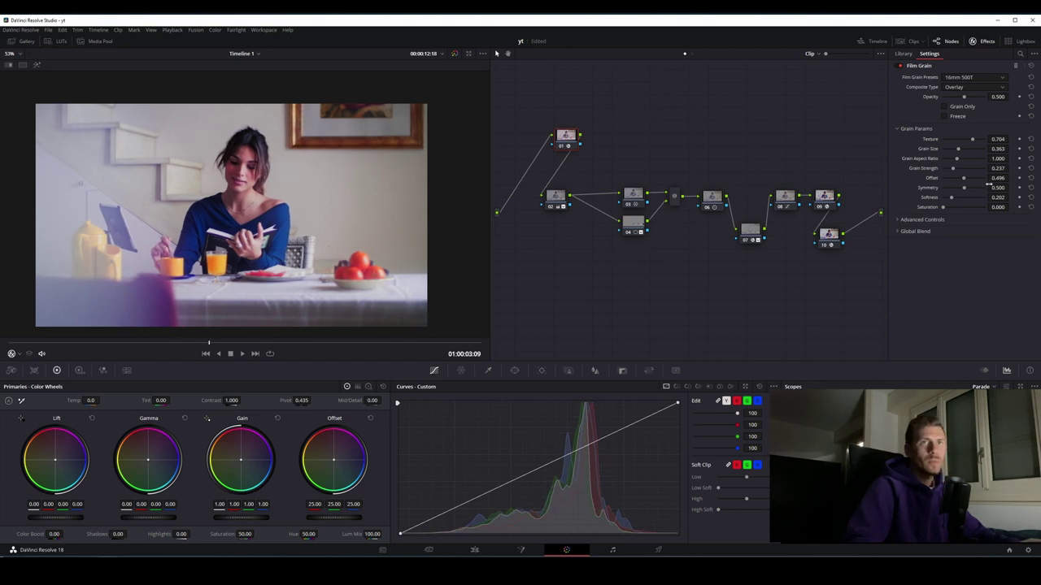
Move node 10 below nodes 08 and 09 and shift node 02 right
{"action": "left_click", "coordinate": [825, 243]}
{"action": "left_click_drag", "start_coordinate": [828, 244], "coordinate": [786, 242]}
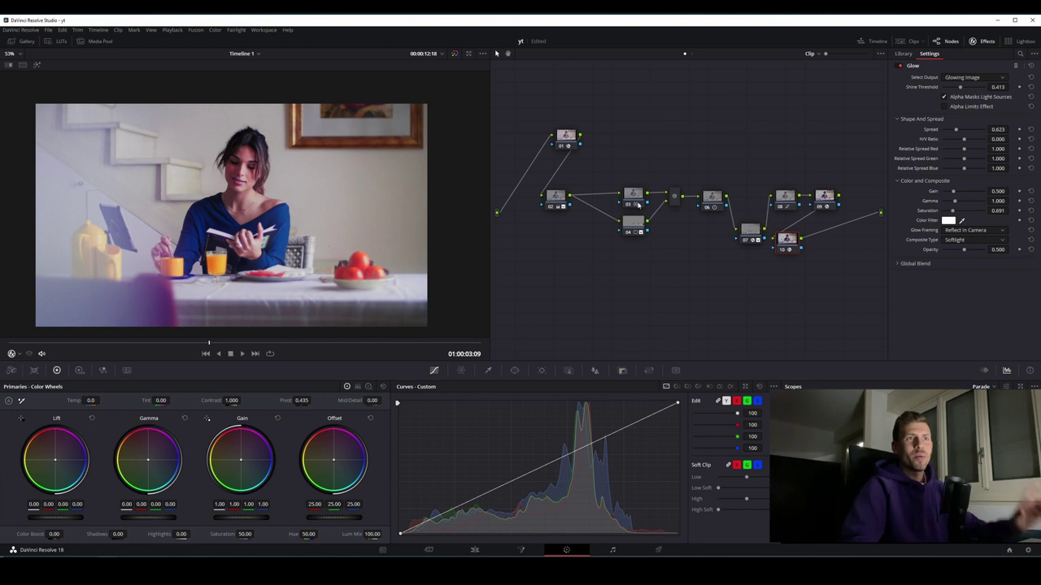
{"action": "left_click_drag", "start_coordinate": [554, 197], "coordinate": [585, 200]}
Select all nodes and toggle the whole grade off and on to compare
{"action": "left_click_drag", "start_coordinate": [780, 282], "coordinate": [546, 113]}
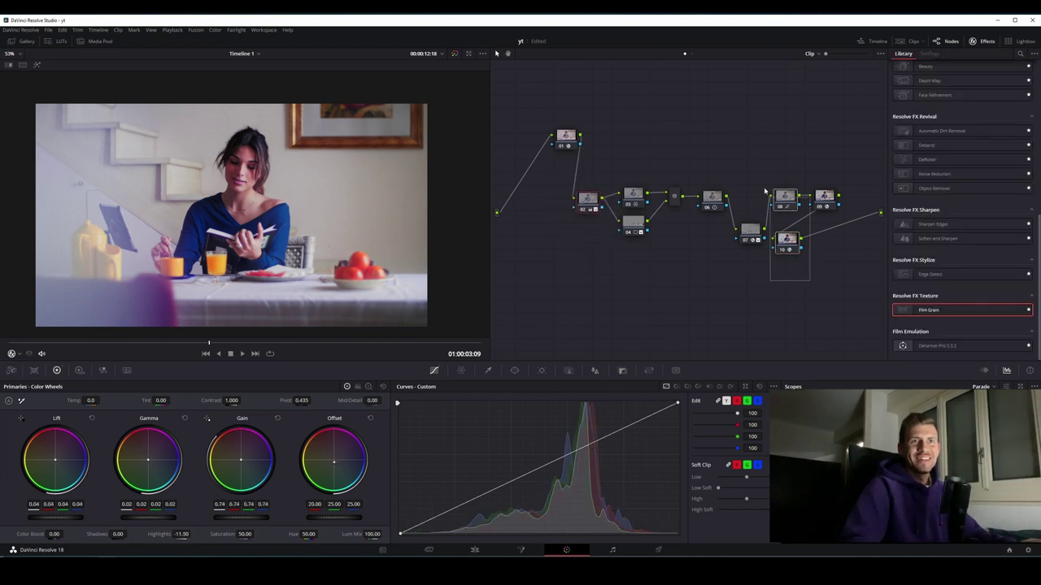
{"action": "key", "text": "ctrl+d"}
{"action": "key", "text": "ctrl+d"}
{"action": "key", "text": "ctrl+d"}
{"action": "key", "text": "ctrl+d"}
{"action": "key", "text": "ctrl+d"}
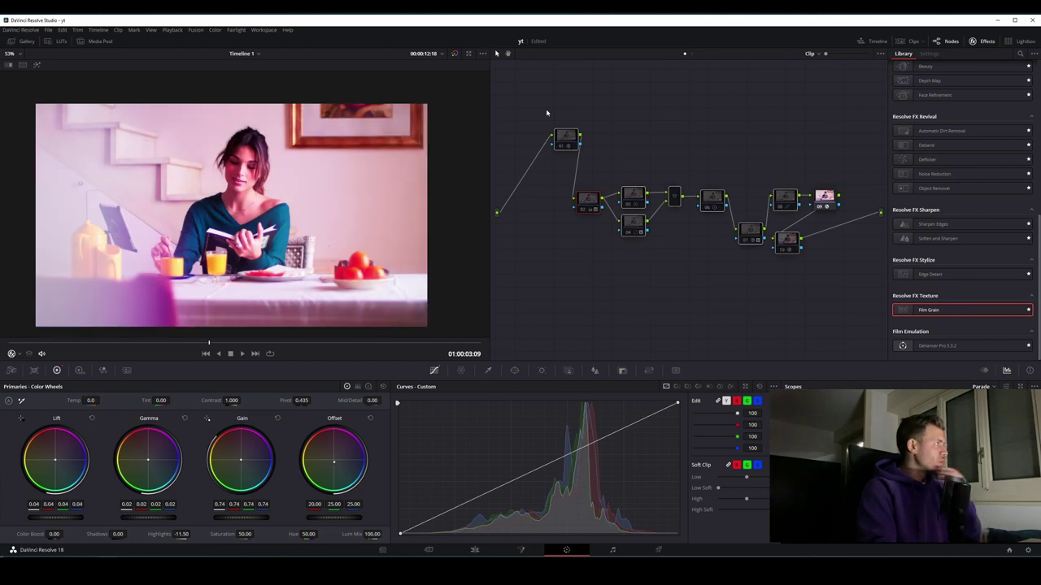
{"action": "key", "text": "ctrl+d"}
{"action": "key", "text": "ctrl+d"}
{"action": "key", "text": "ctrl+d"}
{"action": "key", "text": "ctrl+d"}
{"action": "key", "text": "ctrl+d"}
{"action": "key", "text": "ctrl+d"}
{"action": "key", "text": "ctrl+d"}
{"action": "key", "text": "ctrl+d"}
{"action": "key", "text": "ctrl+d"}
{"action": "key", "text": "ctrl+d"}
{"action": "key", "text": "ctrl+d"}
{"action": "key", "text": "ctrl+d"}
{"action": "key", "text": "ctrl+d"}
{"action": "key", "text": "ctrl+d"}
{"action": "key", "text": "ctrl+d"}
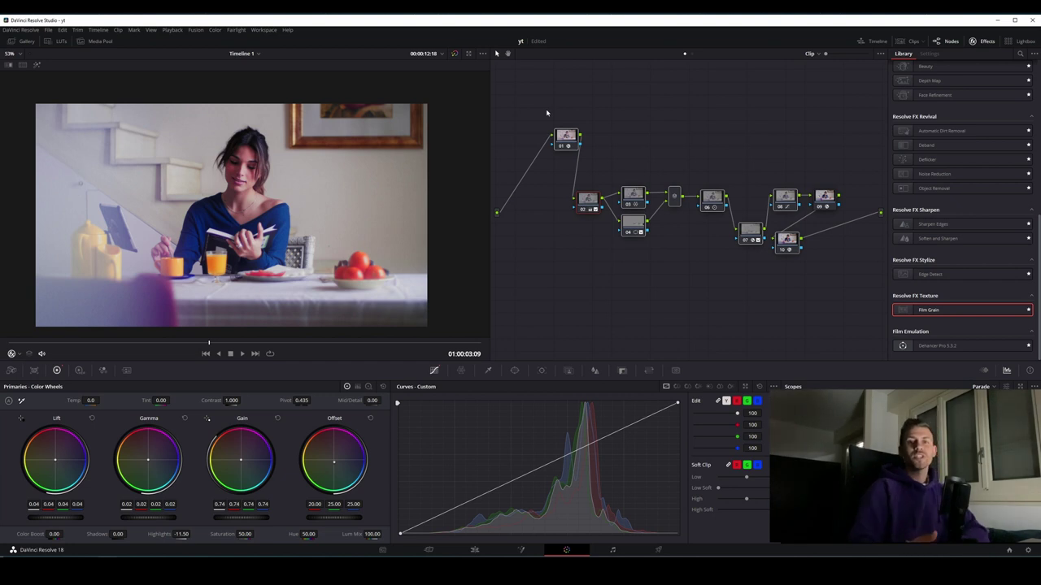
{"action": "key", "text": "alt+d"}
{"action": "key", "text": "alt+d"}
{"action": "key", "text": "alt+d"}
{"action": "key", "text": "alt+d"}
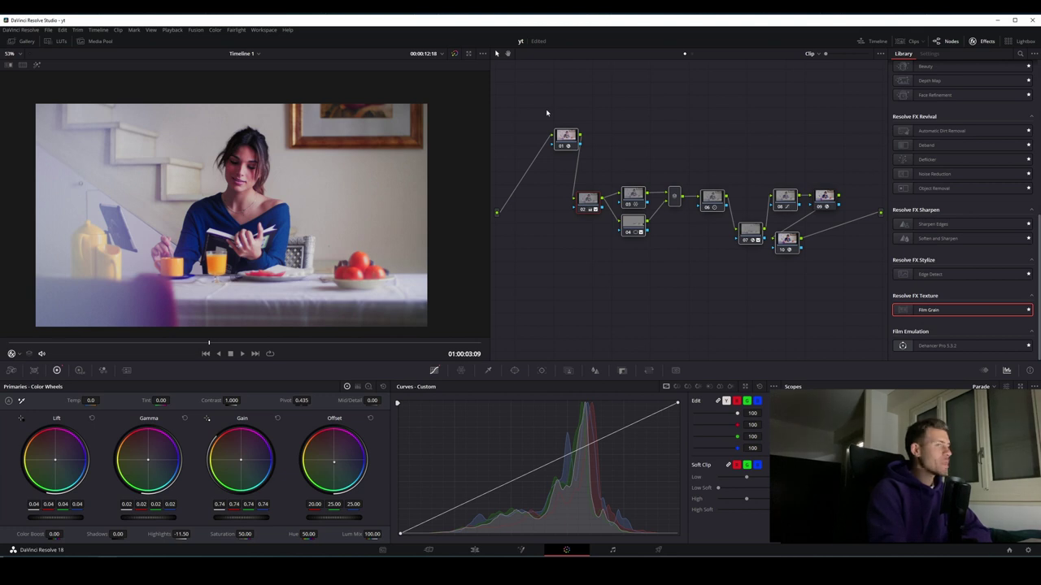
{"action": "key", "text": "alt+shift+apostrophe"}
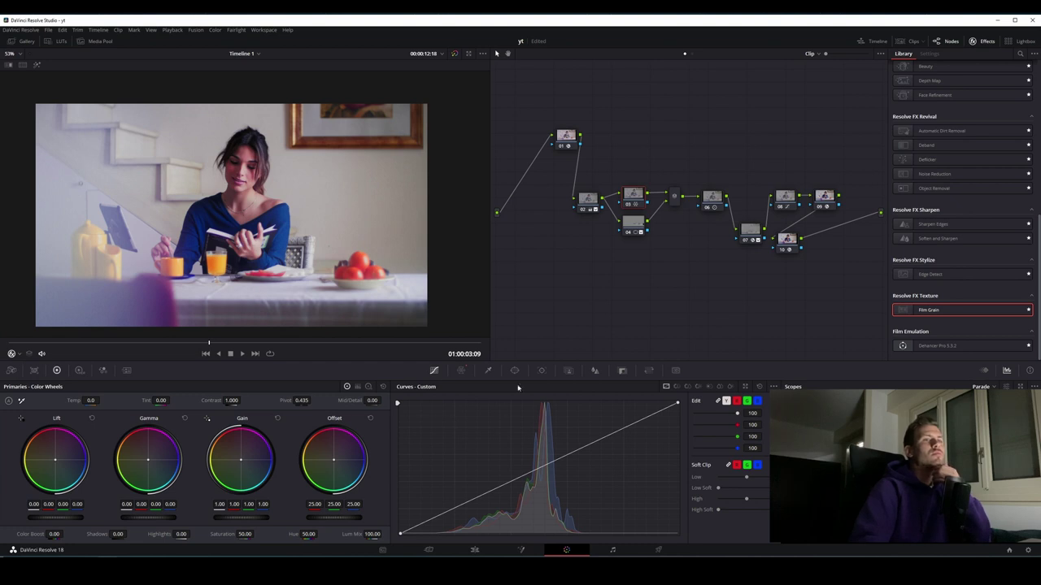
Nudge a point in node 03's hue-saturation Color Warper and scrub to check the look
{"action": "left_click", "coordinate": [457, 372]}
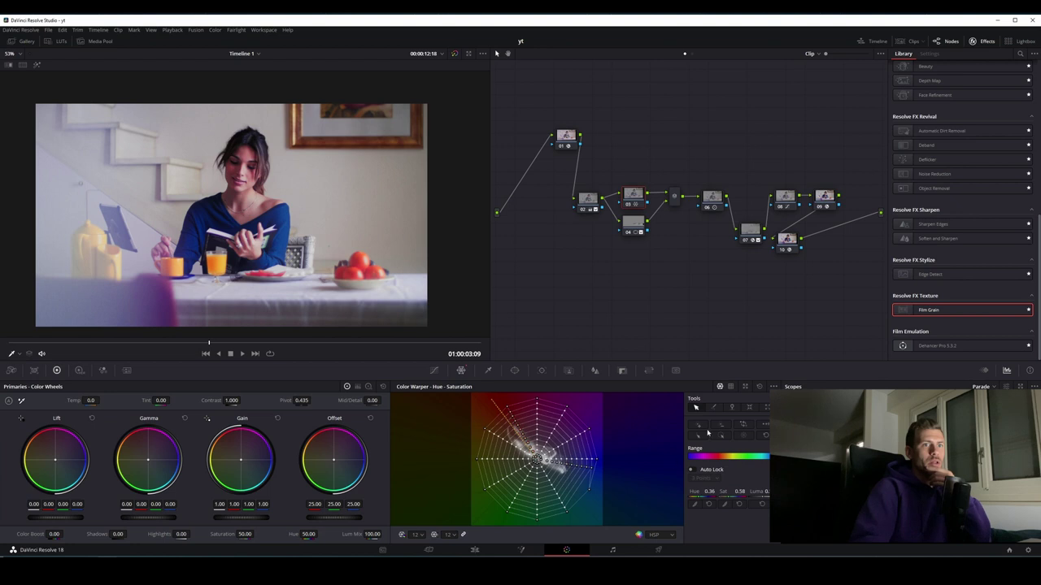
{"action": "mouse_move", "coordinate": [590, 469]}
{"action": "left_mouse_down"}
{"action": "mouse_move", "coordinate": [587, 486]}
{"action": "mouse_move", "coordinate": [590, 471]}
{"action": "left_mouse_up"}
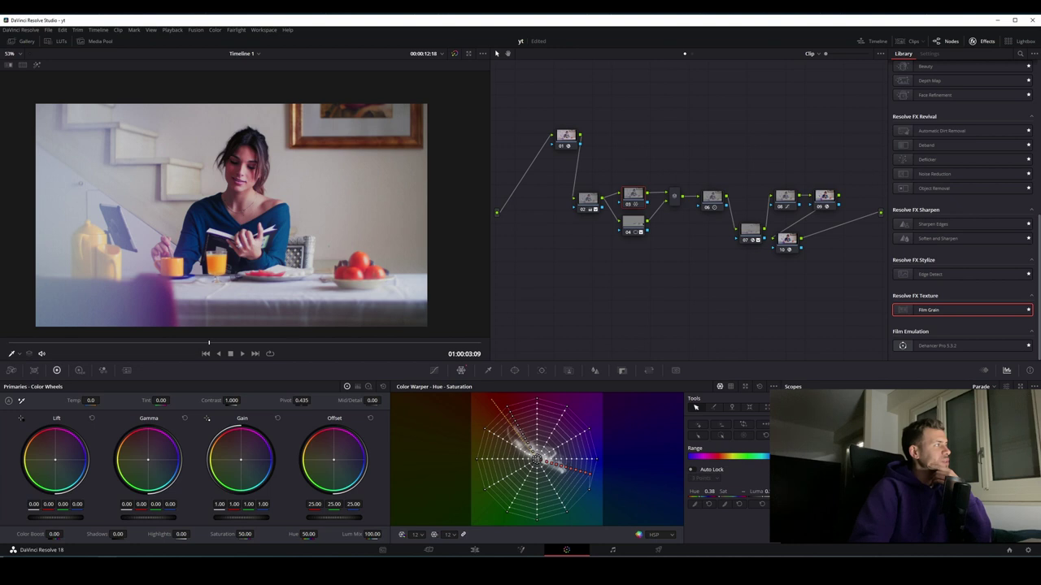
{"action": "mouse_move", "coordinate": [209, 343]}
{"action": "left_mouse_down"}
{"action": "mouse_move", "coordinate": [352, 345]}
{"action": "mouse_move", "coordinate": [328, 345]}
{"action": "left_mouse_up"}
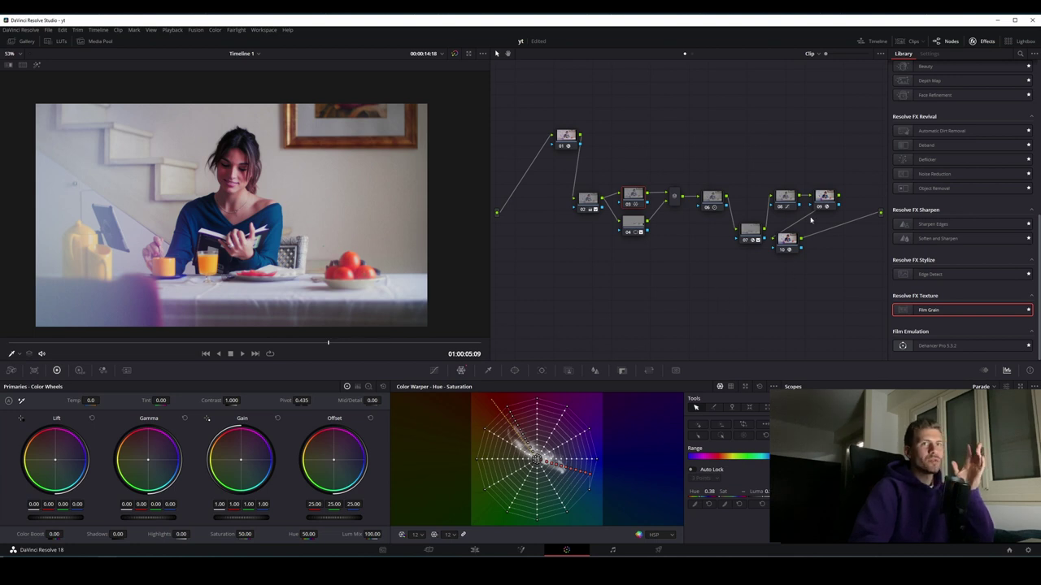
Compare the grade on and off, then place node 10 directly beneath node 09
{"action": "mouse_move", "coordinate": [788, 248]}
{"action": "left_mouse_down"}
{"action": "mouse_move", "coordinate": [799, 255]}
{"action": "mouse_move", "coordinate": [783, 258]}
{"action": "left_mouse_up"}
{"action": "mouse_move", "coordinate": [775, 315]}
{"action": "left_mouse_down"}
{"action": "mouse_move", "coordinate": [790, 326]}
{"action": "mouse_move", "coordinate": [671, 135]}
{"action": "mouse_move", "coordinate": [548, 104]}
{"action": "left_mouse_up"}
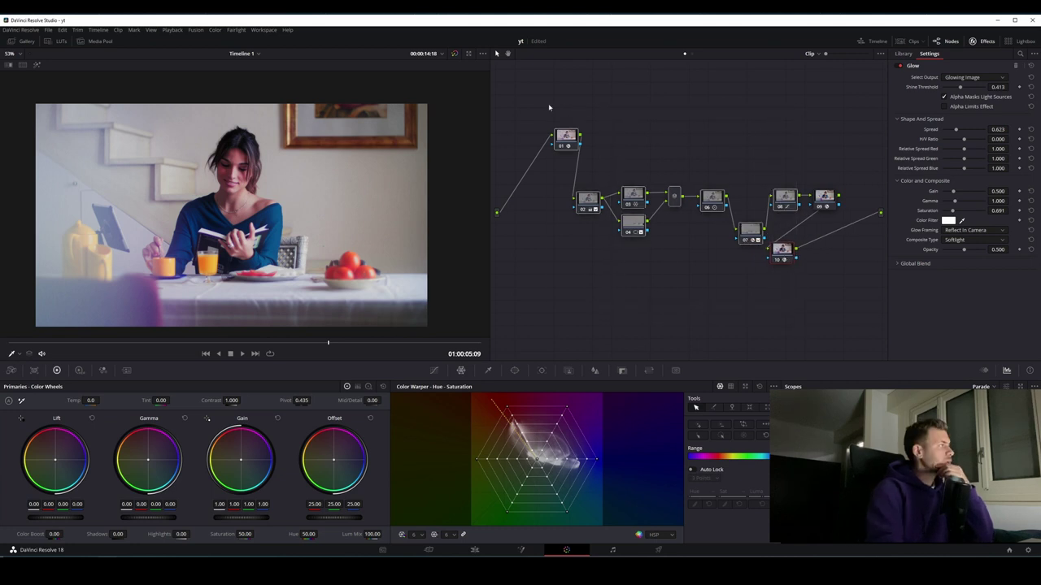
{"action": "key", "text": "ctrl+d"}
{"action": "key", "text": "ctrl+d"}
{"action": "key", "text": "ctrl+d"}
{"action": "key", "text": "ctrl+d"}
{"action": "key", "text": "ctrl+d"}
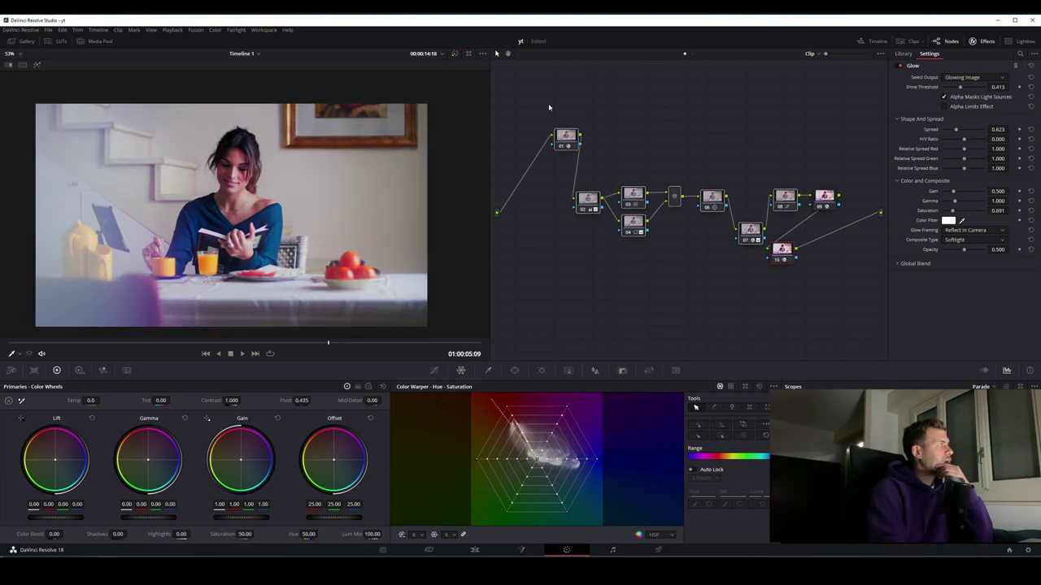
{"action": "key", "text": "ctrl+d"}
{"action": "key", "text": "ctrl+d"}
{"action": "key", "text": "shift+d"}
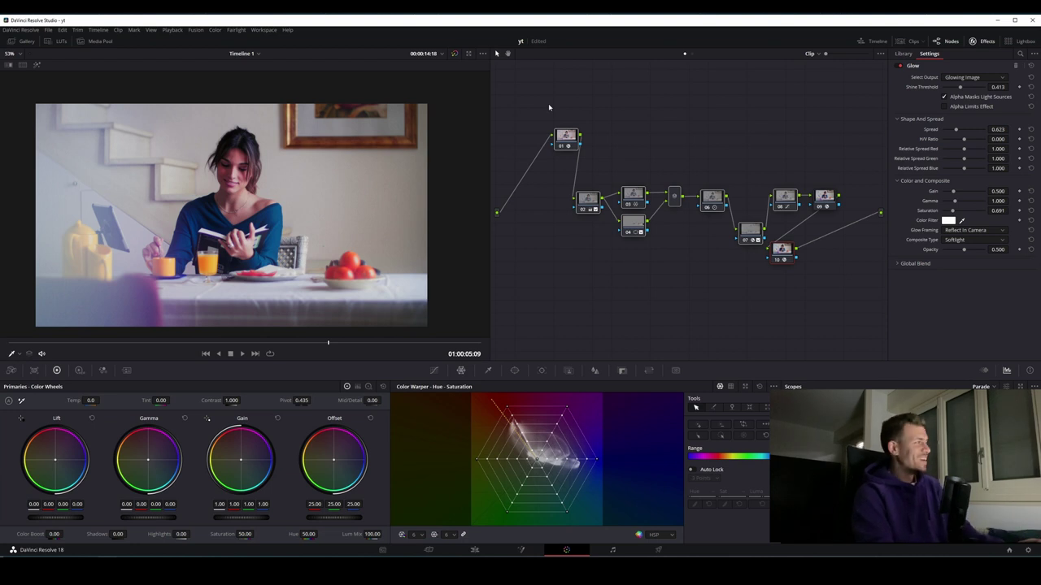
{"action": "key", "text": "ctrl+d"}
{"action": "key", "text": "ctrl+d"}
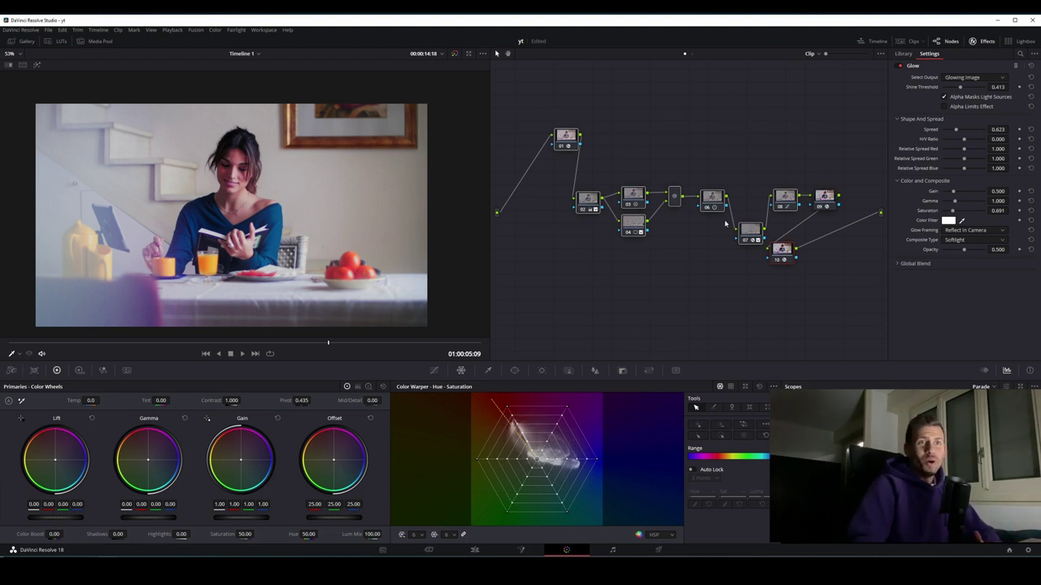
{"action": "left_click_drag", "start_coordinate": [787, 256], "coordinate": [828, 249]}
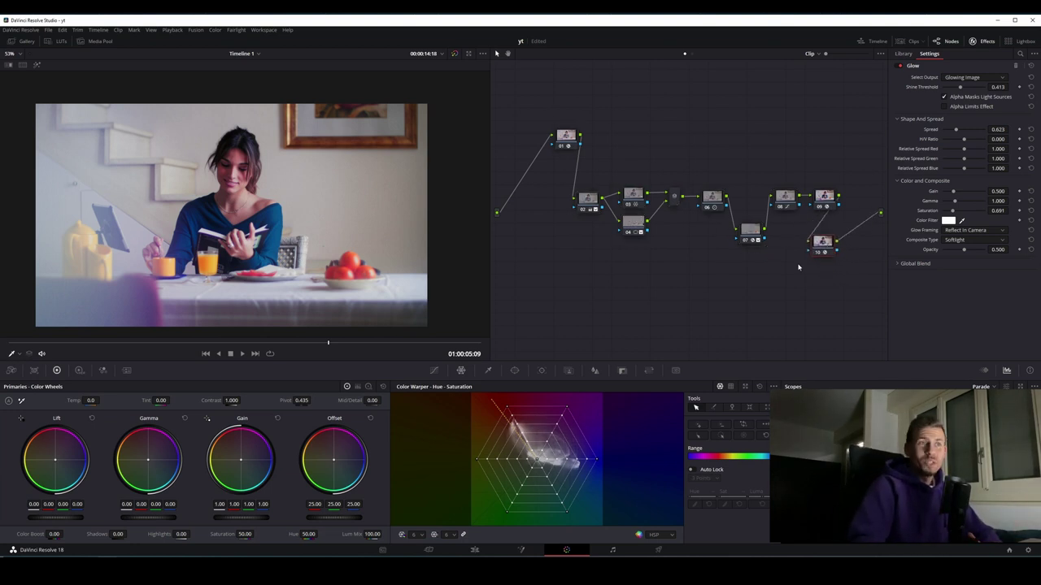